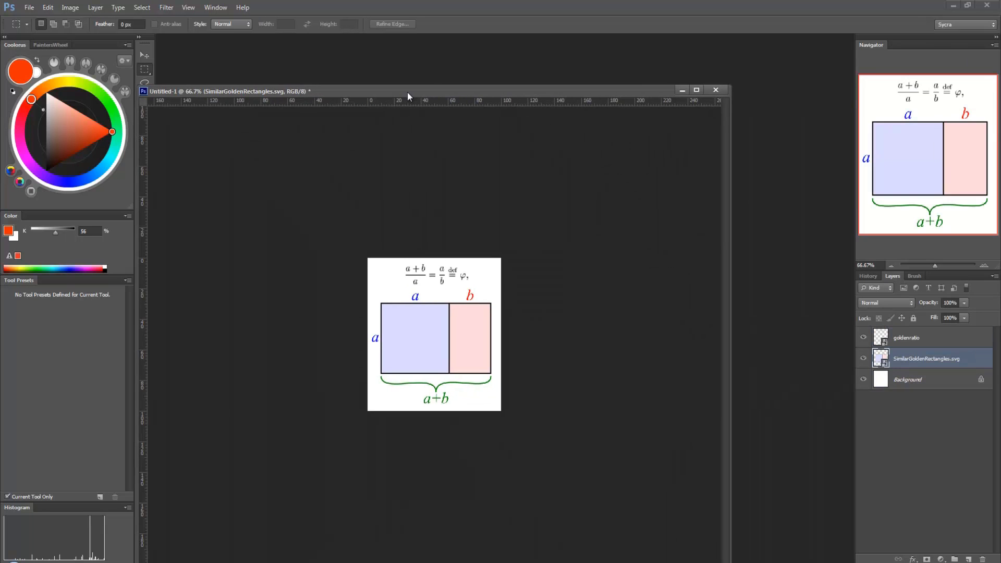
# Step: Float the golden-ratio diagram document in its own separate window
pyautogui.moveTo(408, 92); pyautogui.dragTo(455, 56)
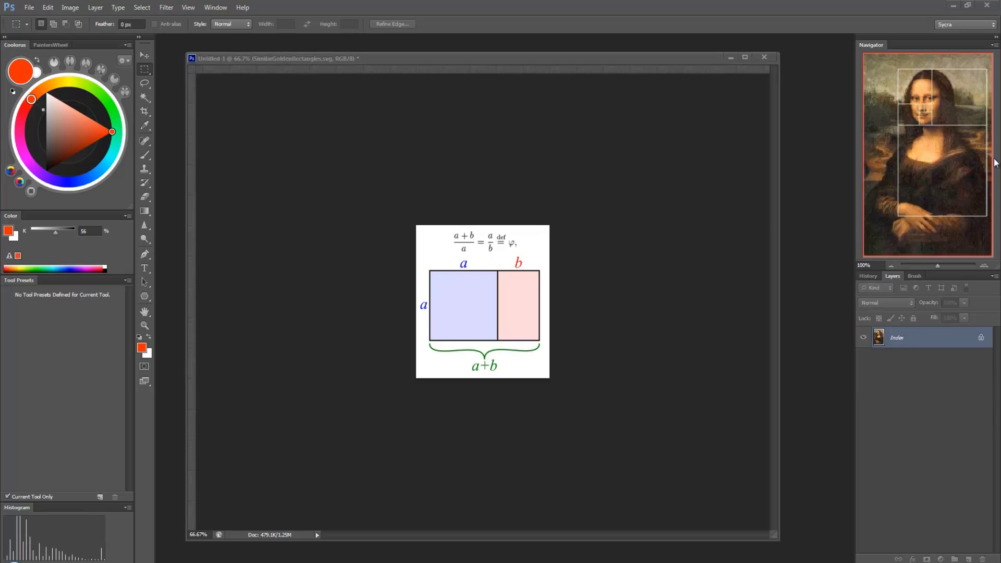
# Step: Move and enlarge the Mona Lisa image49.gif window to review it, then close it
pyautogui.moveTo(592, 243); pyautogui.dragTo(371, 151)
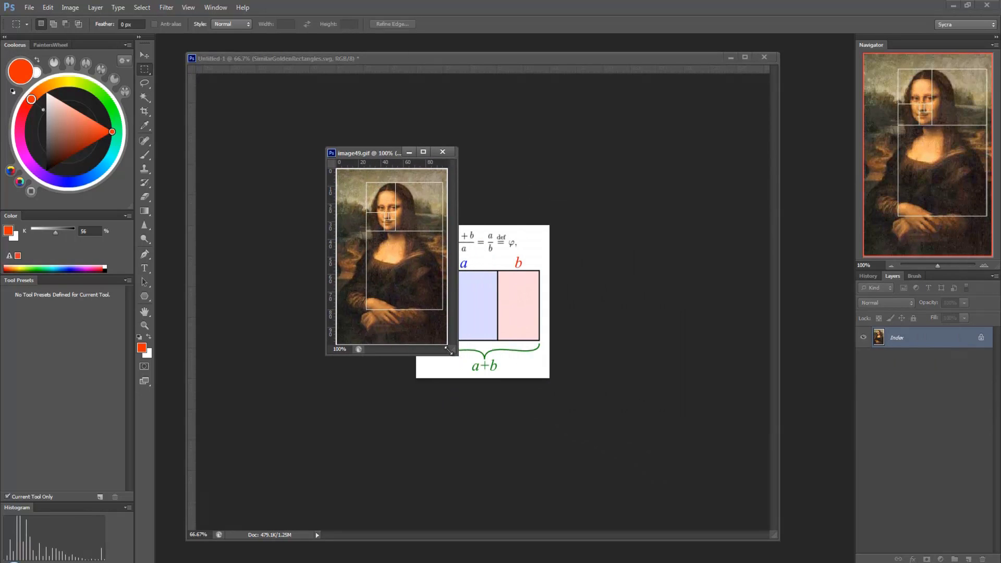
pyautogui.moveTo(451, 351); pyautogui.dragTo(714, 488)
pyautogui.moveTo(552, 152); pyautogui.dragTo(454, 102)
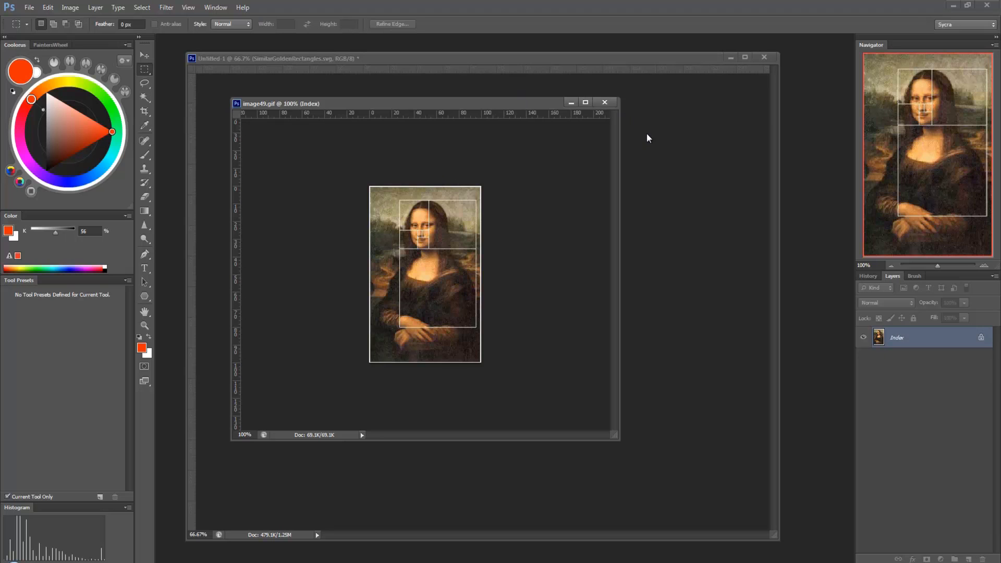
pyautogui.click(608, 104)
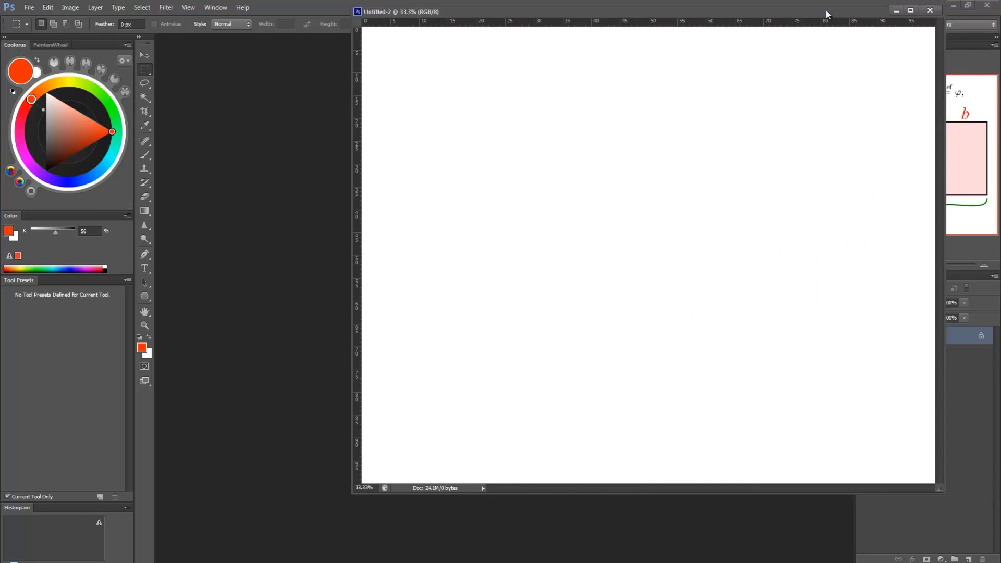
# Step: Dock Untitled-2, add an empty Layer 1 above the Background, and set the foreground to light blue
pyautogui.moveTo(826, 10); pyautogui.dragTo(651, 38)
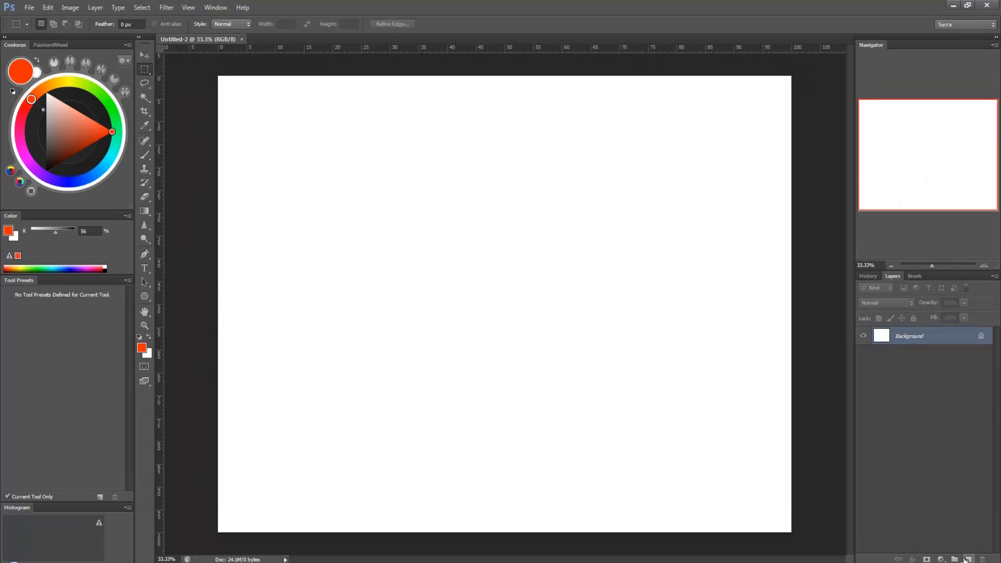
pyautogui.click(968, 559)
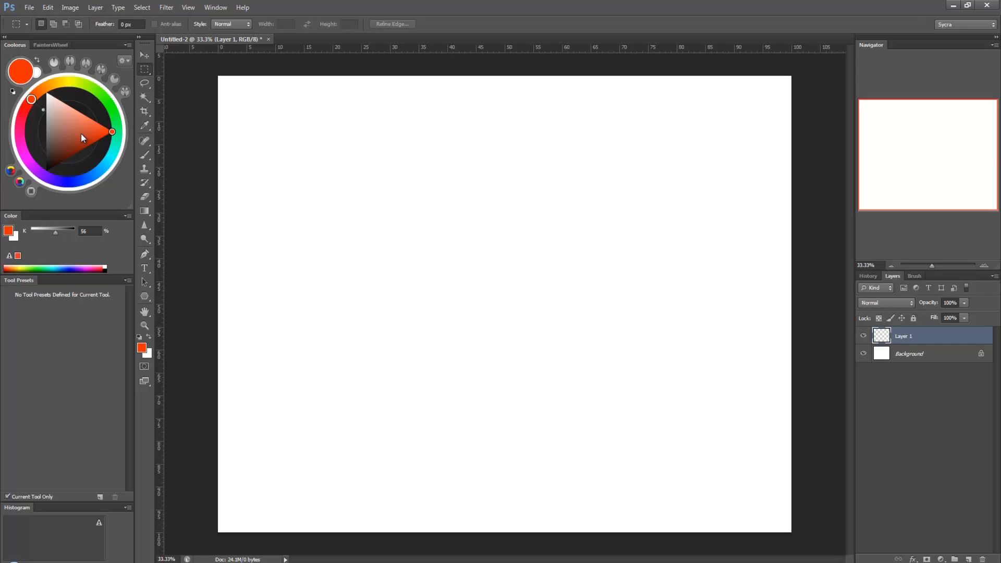
pyautogui.click(92, 171)
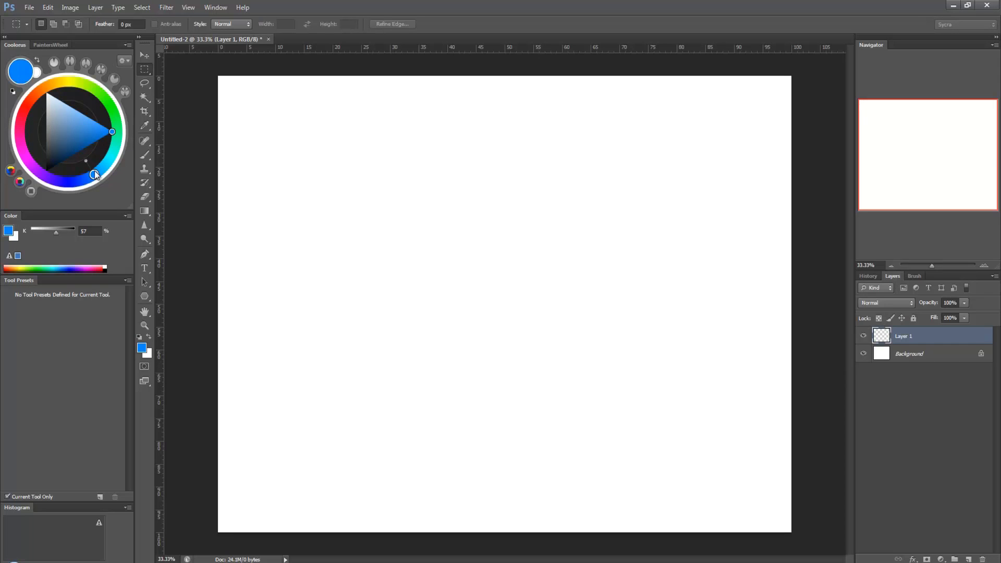
pyautogui.moveTo(95, 174); pyautogui.dragTo(100, 169)
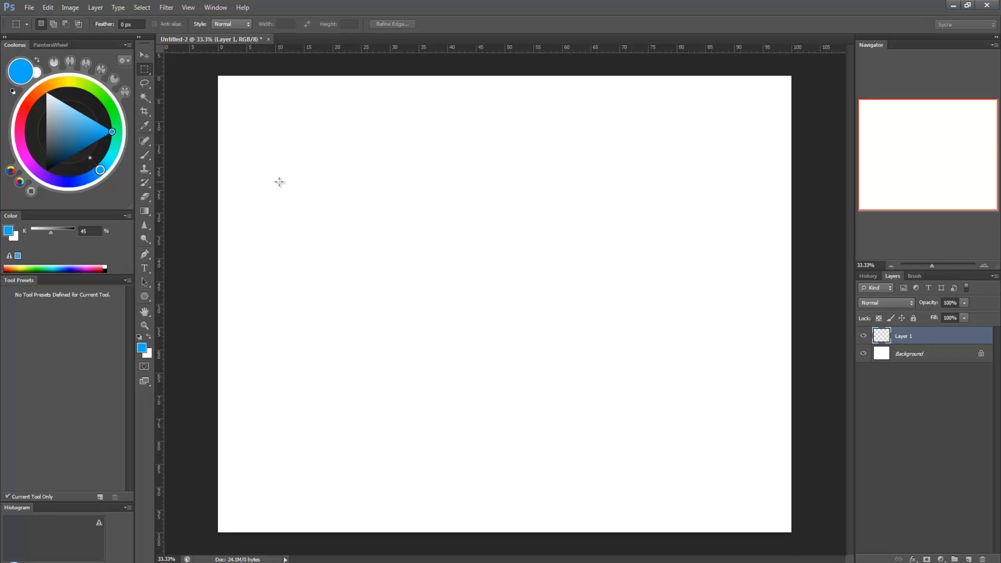
# Step: Fill a square selection on Layer 1 with blue and deselect it
pyautogui.moveTo(305, 136); pyautogui.dragTo(503, 339)
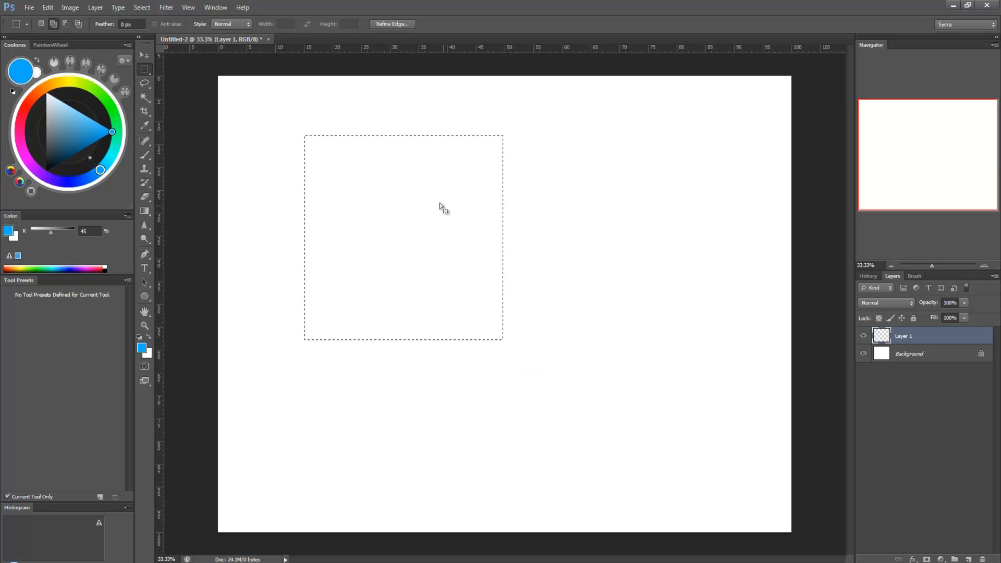
pyautogui.click(320, 148)
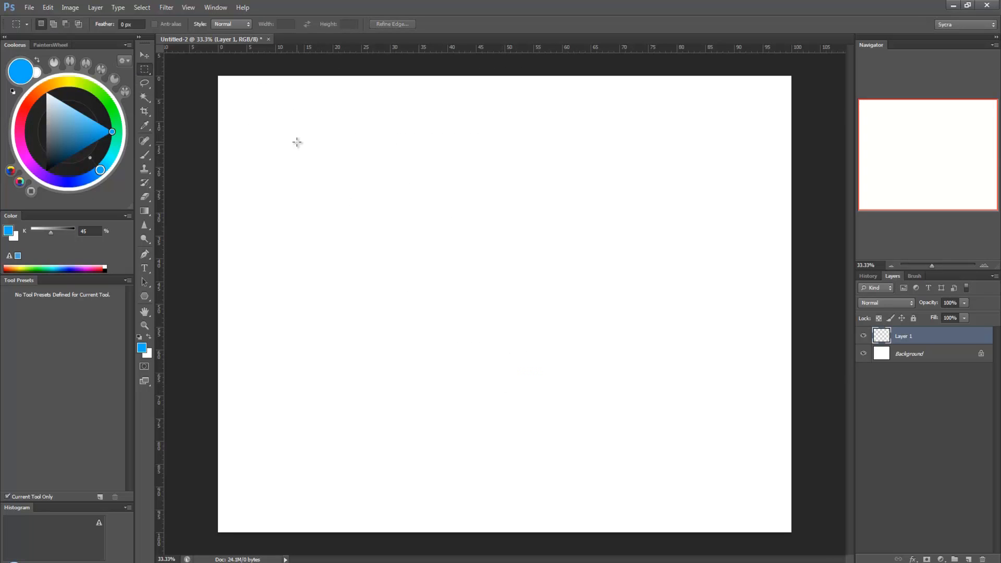
pyautogui.moveTo(297, 142); pyautogui.dragTo(494, 376)
pyautogui.moveTo(448, 219); pyautogui.dragTo(474, 272)
pyautogui.hotkey('alt', 'BackSpace')
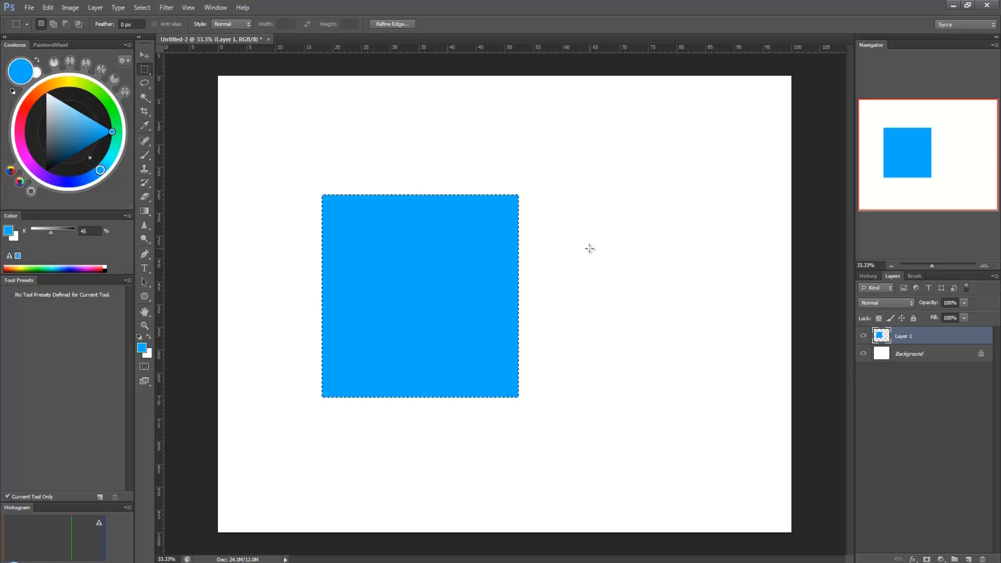
pyautogui.click(589, 248)
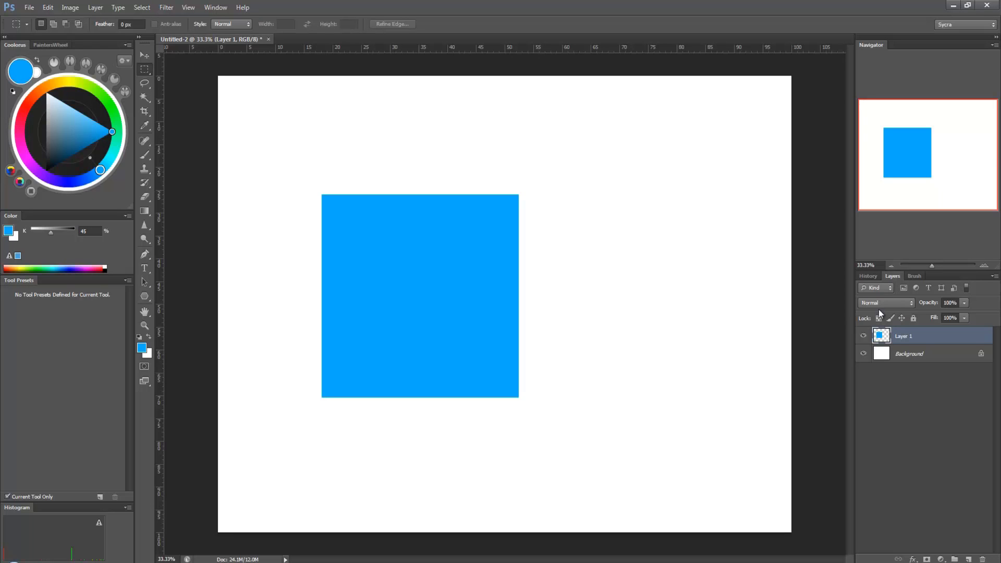
# Step: Duplicate the blue square's layer and move the copy to the right of the original
pyautogui.hotkey('ctrl', 'j')
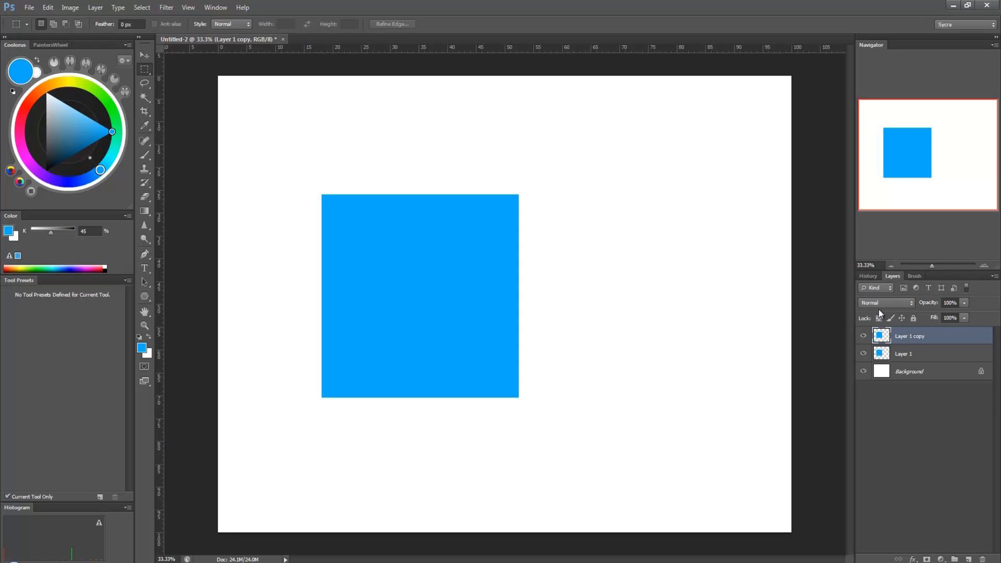
pyautogui.click(914, 354)
pyautogui.click(908, 338)
pyautogui.click(907, 356)
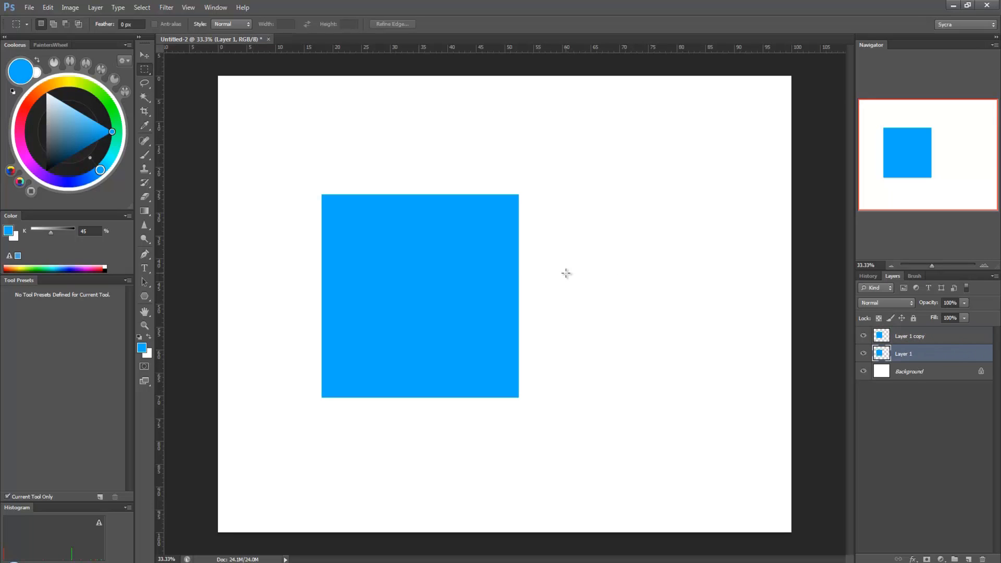
pyautogui.click(881, 339)
pyautogui.press('v')
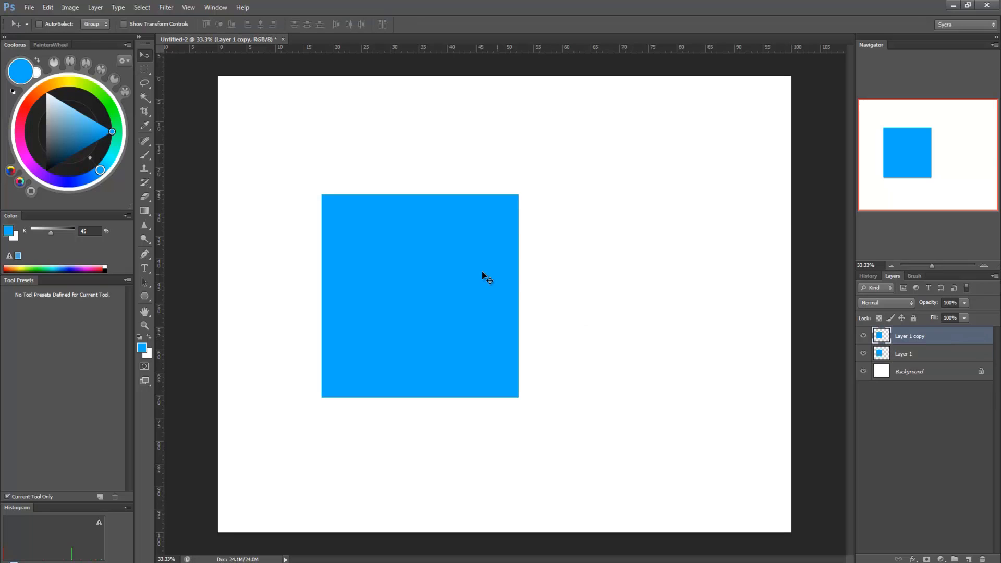
pyautogui.moveTo(447, 262); pyautogui.dragTo(675, 240)
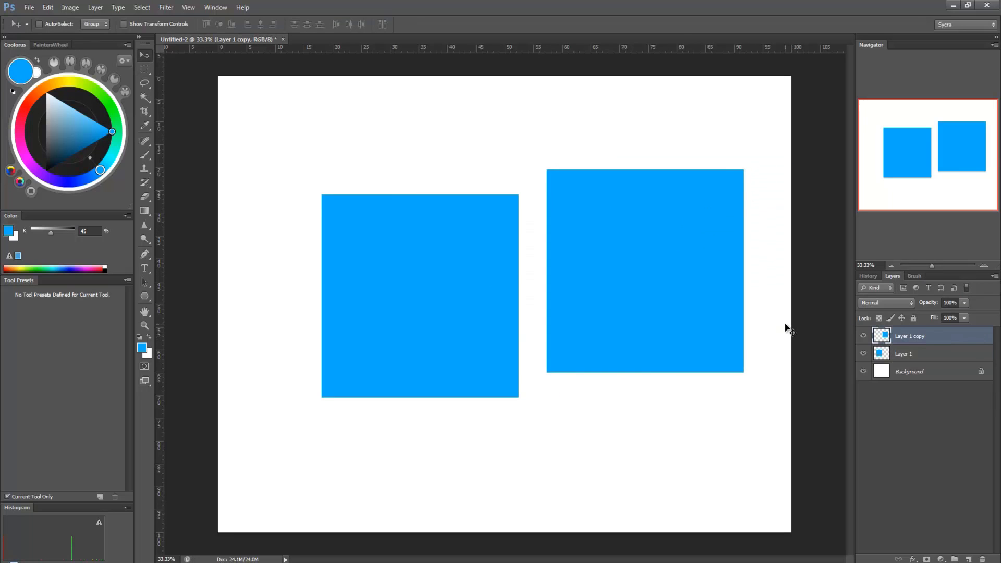
# Step: Shift the copy's hue by -33 to cyan and nudge it up-left, then reselect Layer 1
pyautogui.hotkey('ctrl', 'u')
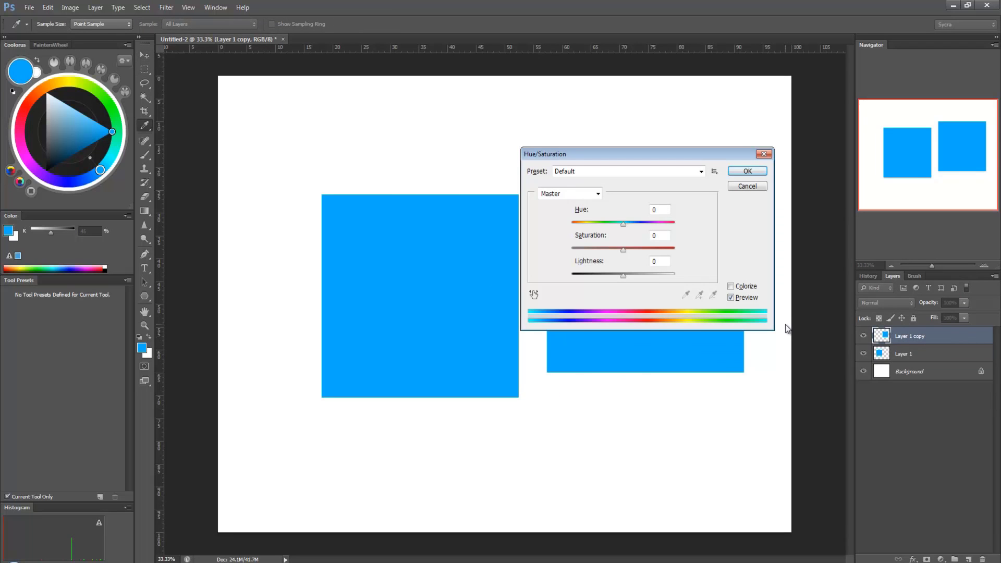
pyautogui.moveTo(623, 224); pyautogui.dragTo(606, 224)
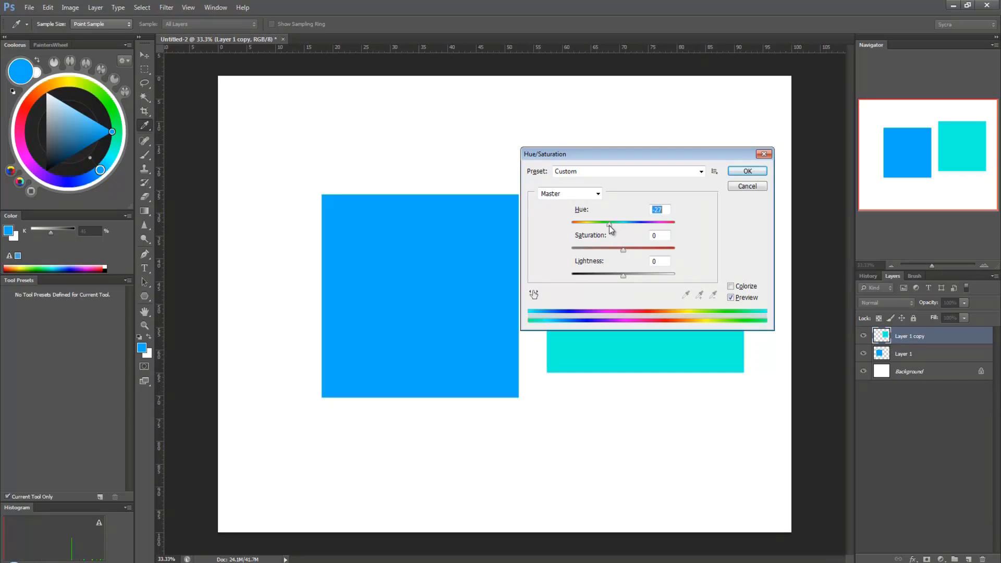
pyautogui.click(747, 171)
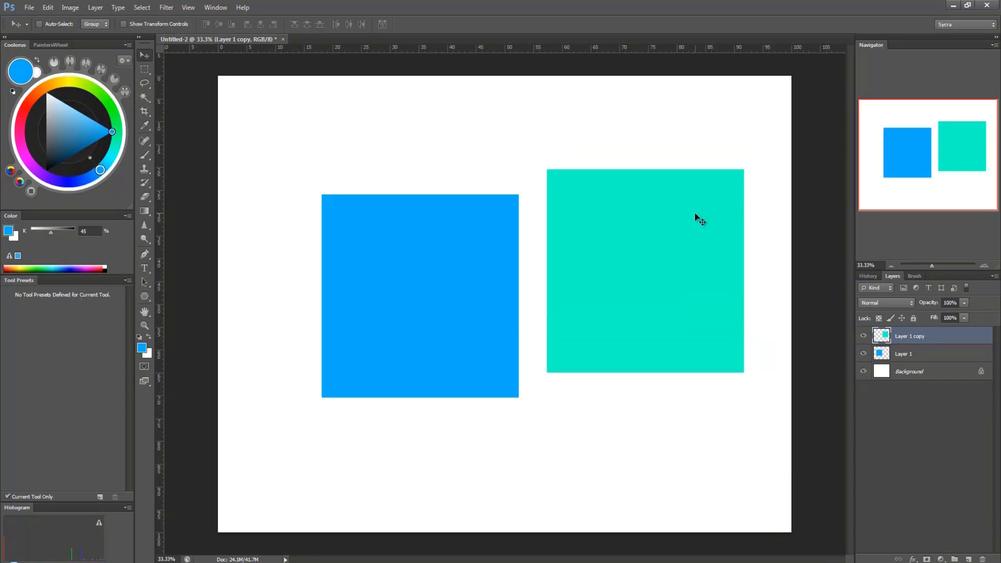
pyautogui.moveTo(697, 217); pyautogui.dragTo(654, 209)
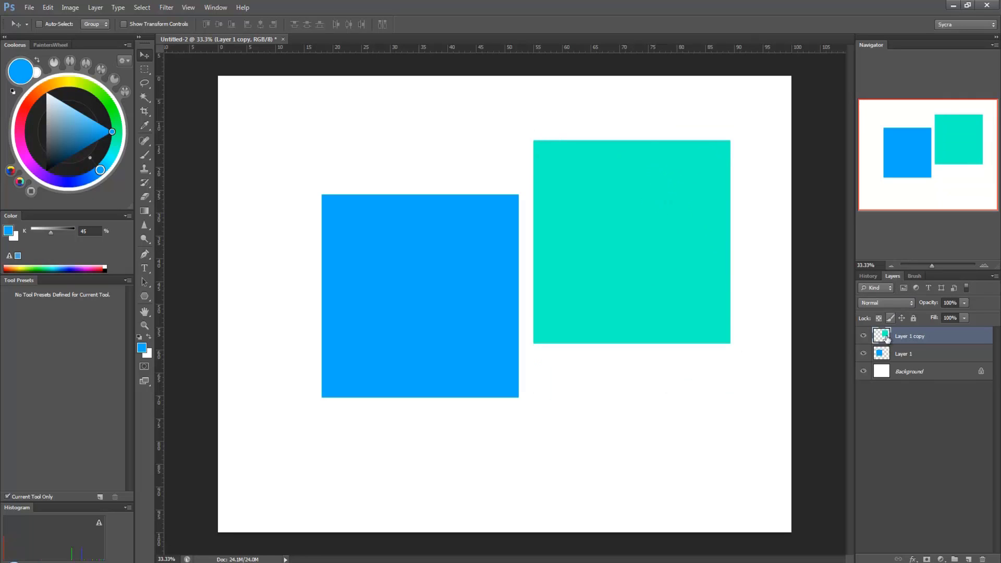
pyautogui.click(897, 359)
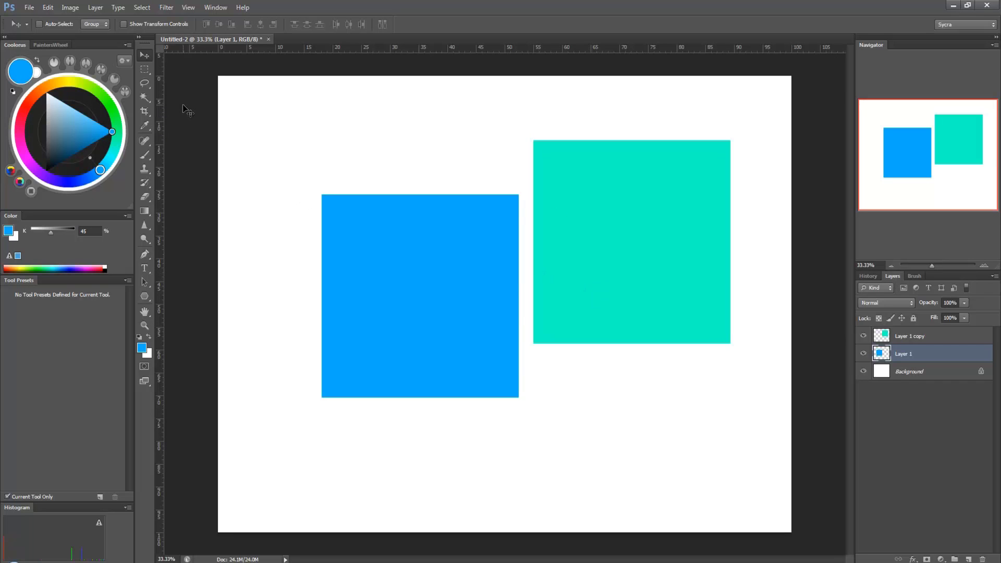
# Step: Stretch the blue square horizontally to 161% width
pyautogui.hotkey('ctrl', 't')
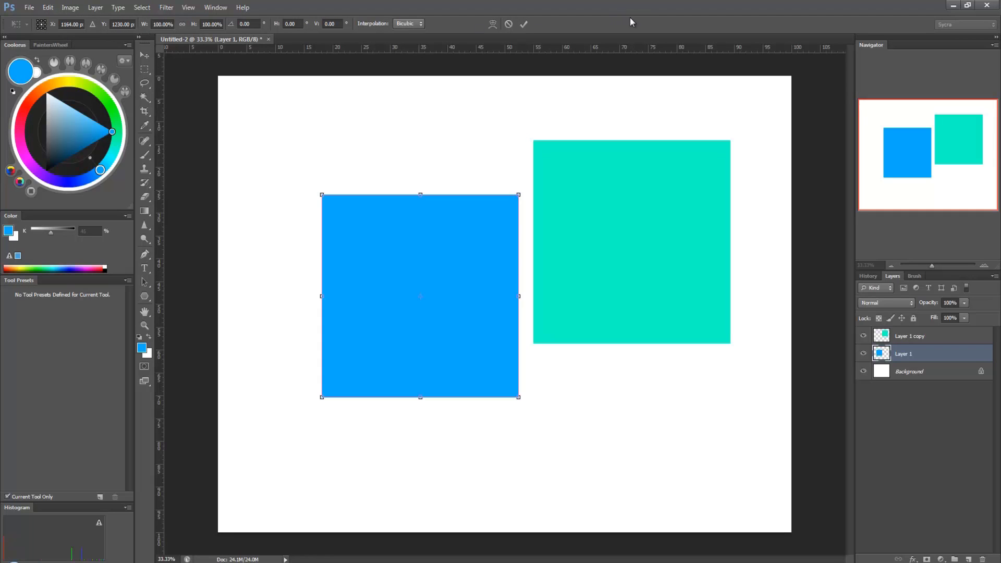
pyautogui.doubleClick(160, 24)
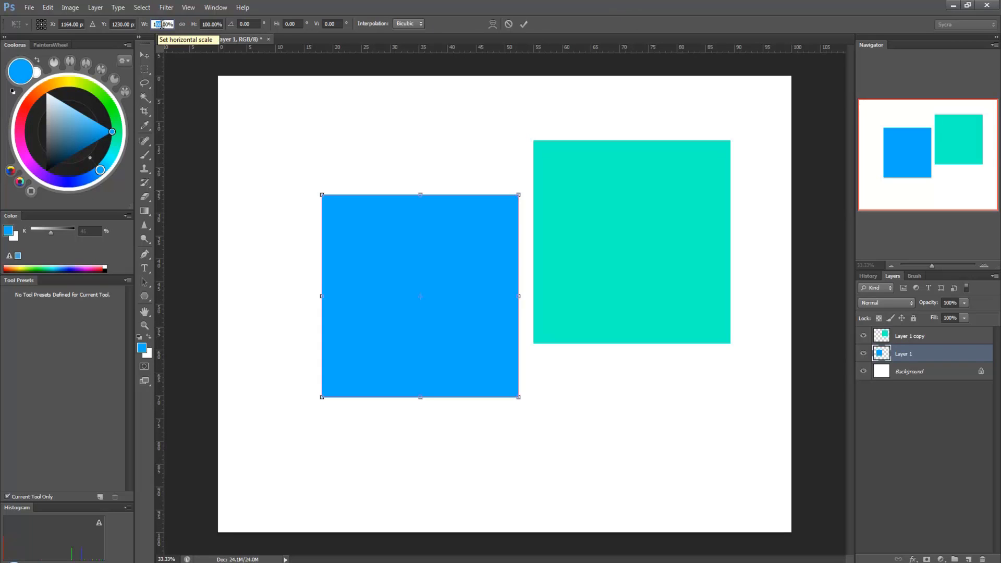
pyautogui.write('161')
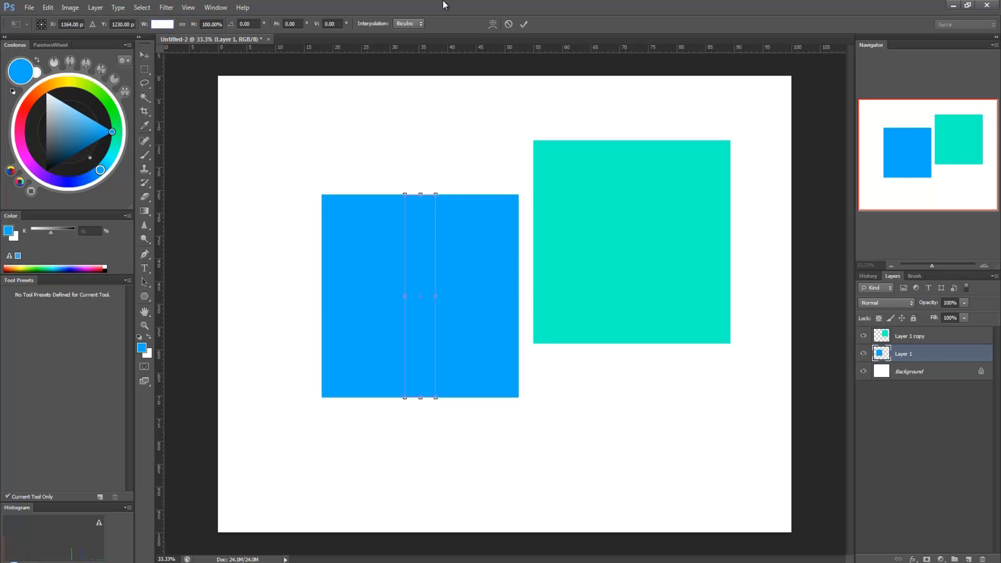
pyautogui.press('Return')
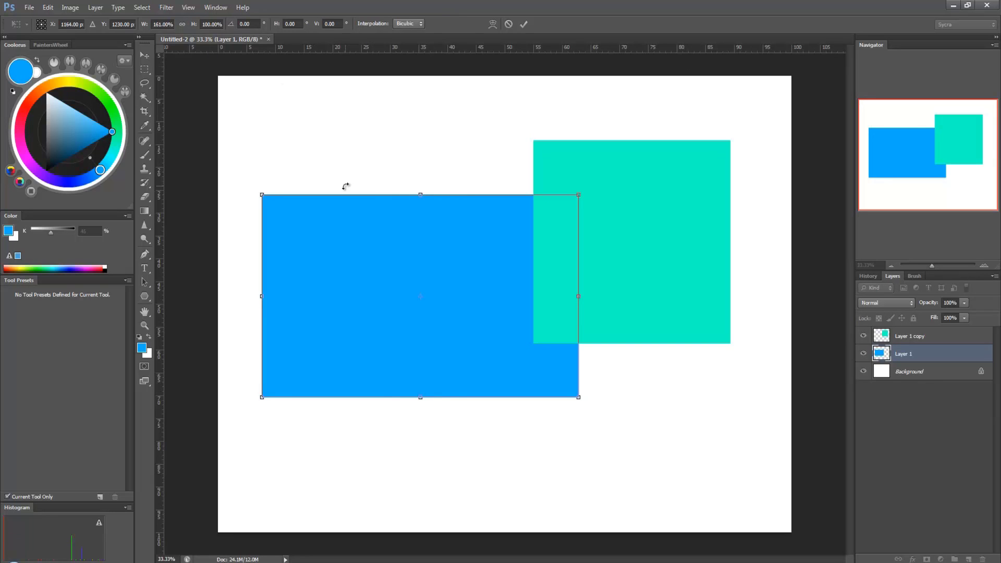
pyautogui.press('Return')
# Step: Move the blue rectangle down-right and place the cyan square over its right end
pyautogui.moveTo(418, 246); pyautogui.dragTo(453, 276)
pyautogui.click(898, 338)
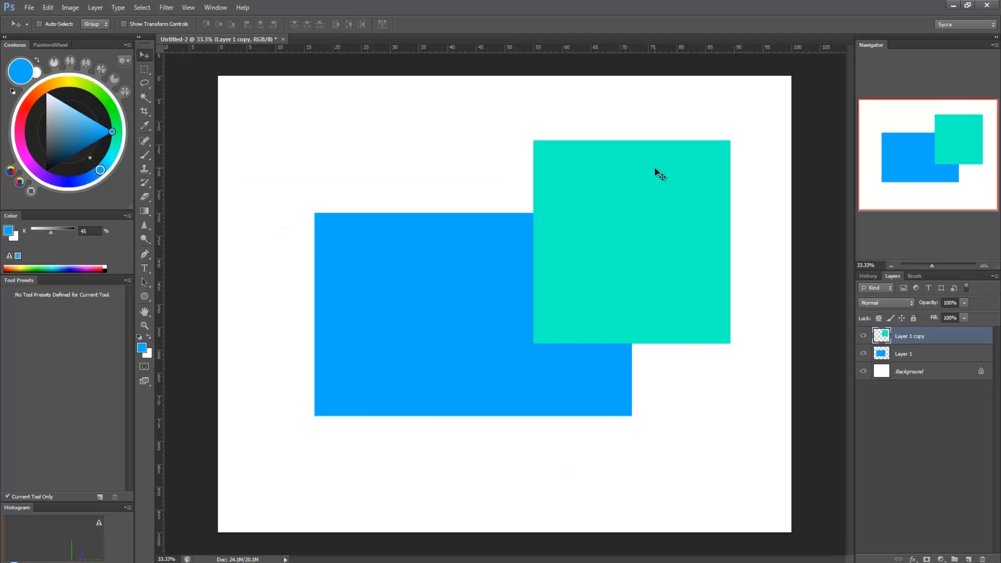
pyautogui.moveTo(625, 197); pyautogui.dragTo(704, 245)
# Step: Show rulers and add guides along the blue rectangle's left, right, top and bottom edges
pyautogui.click(901, 354)
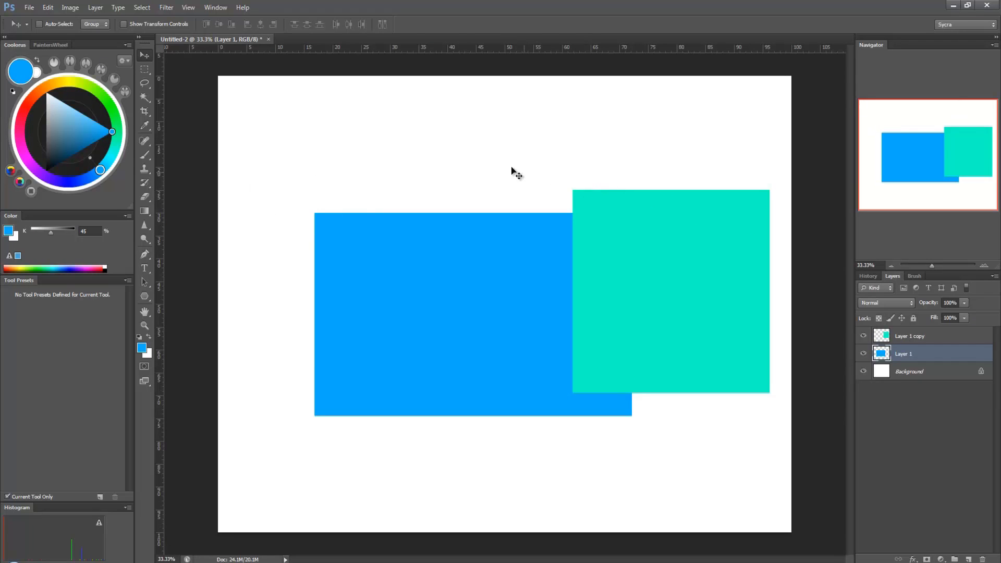
pyautogui.hotkey('ctrl', 'r')
pyautogui.hotkey('ctrl', 'r')
pyautogui.hotkey('ctrl', 'r')
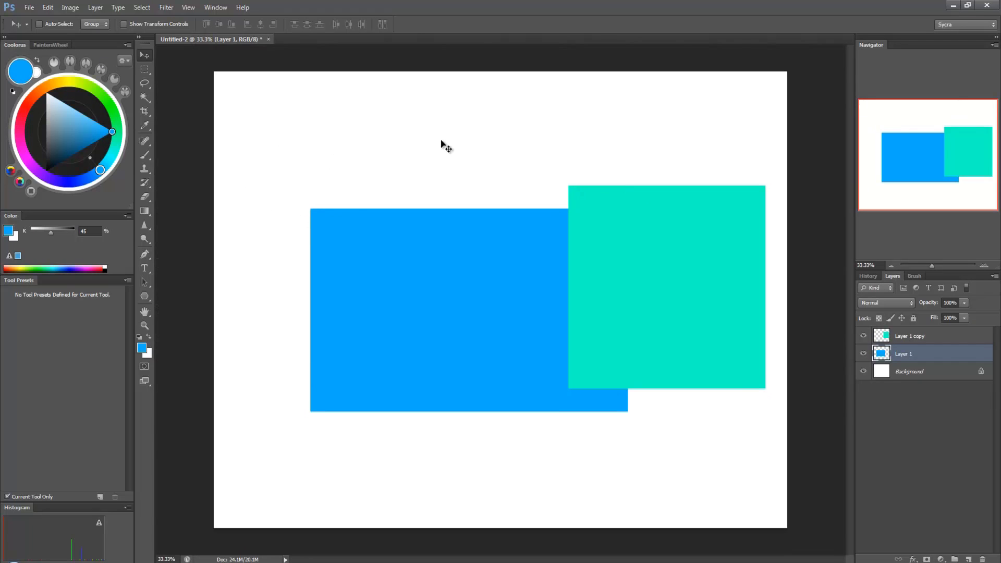
pyautogui.hotkey('ctrl', 'r')
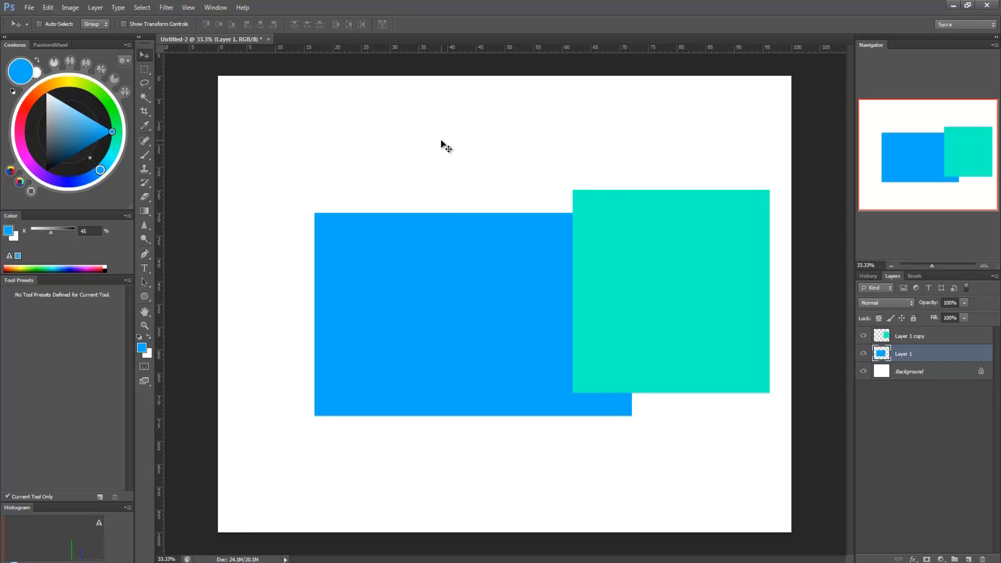
pyautogui.moveTo(157, 137); pyautogui.dragTo(314, 154)
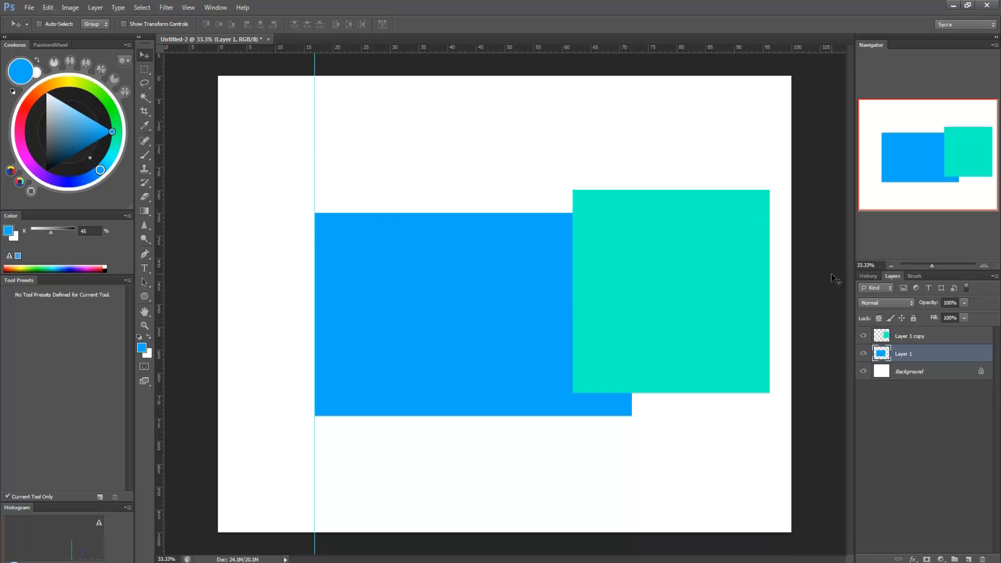
pyautogui.moveTo(159, 213); pyautogui.dragTo(631, 254)
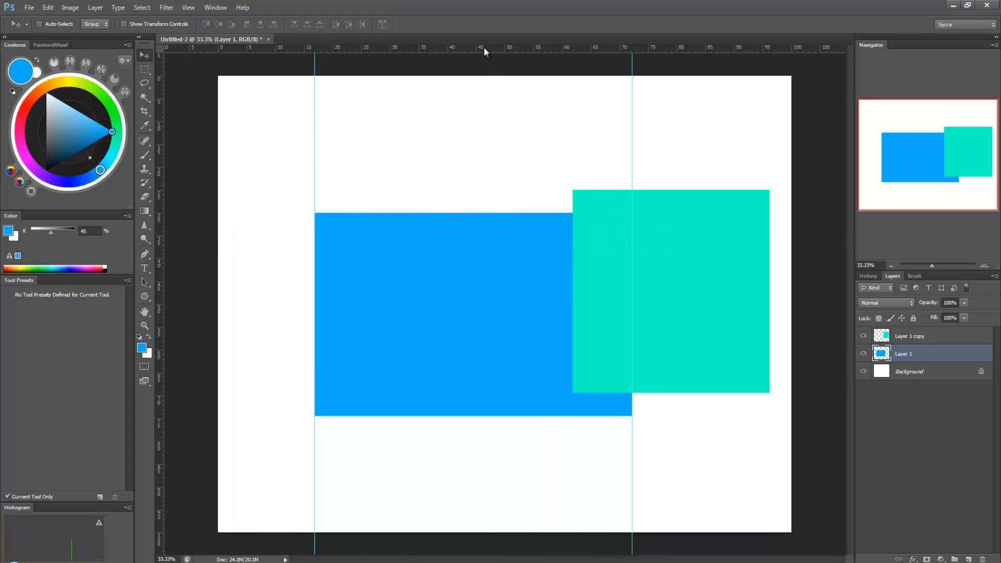
pyautogui.moveTo(490, 50); pyautogui.dragTo(487, 212)
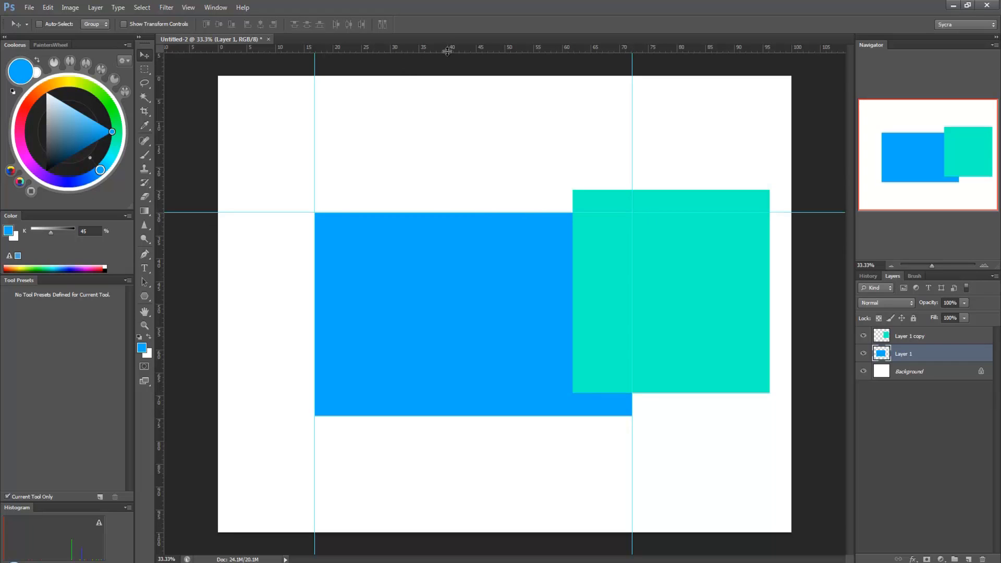
pyautogui.moveTo(447, 51); pyautogui.dragTo(494, 415)
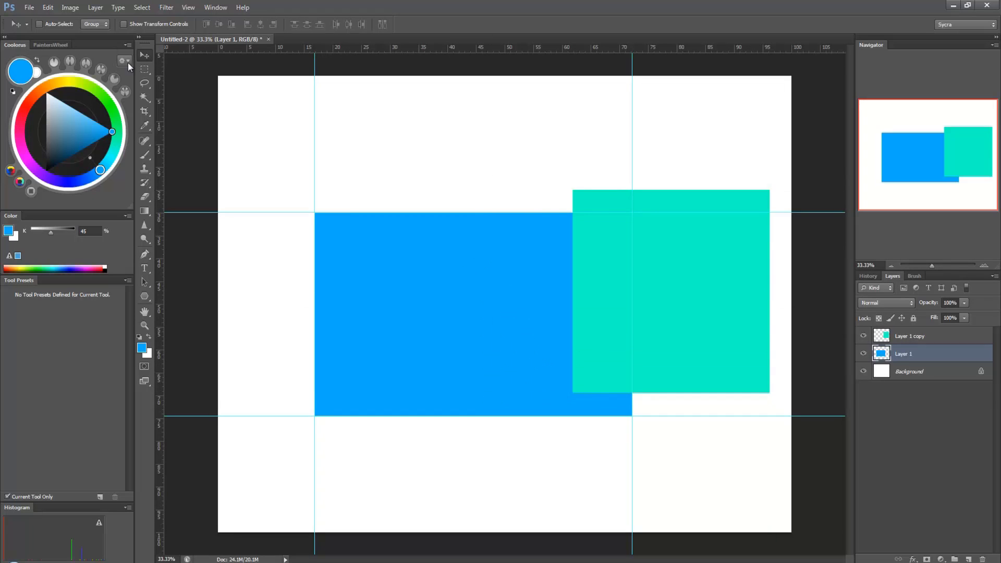
# Step: Turn on snapping and snap the teal square into the guide box's top-left corner
pyautogui.click(944, 338)
pyautogui.moveTo(693, 290); pyautogui.dragTo(436, 191)
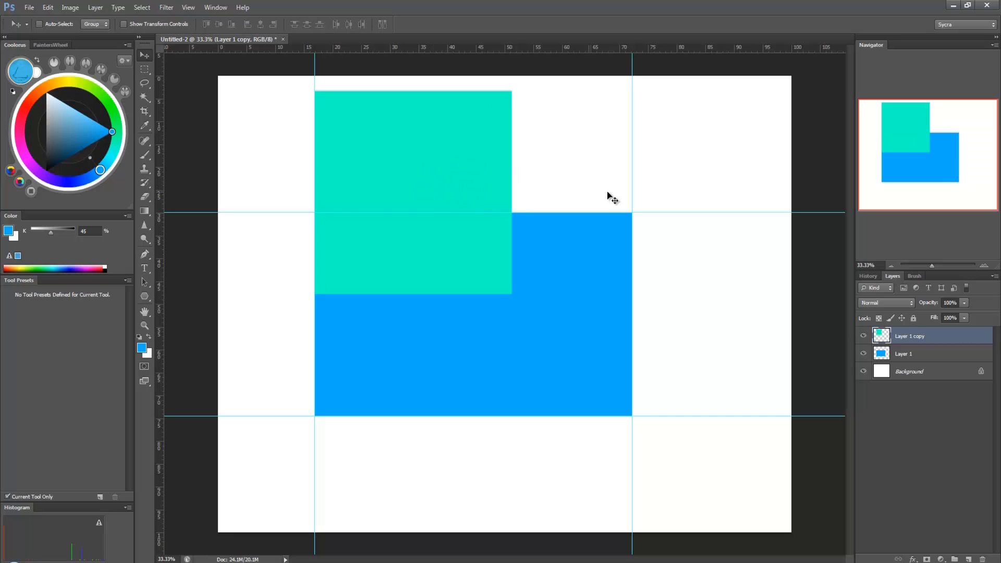
pyautogui.click(197, 9)
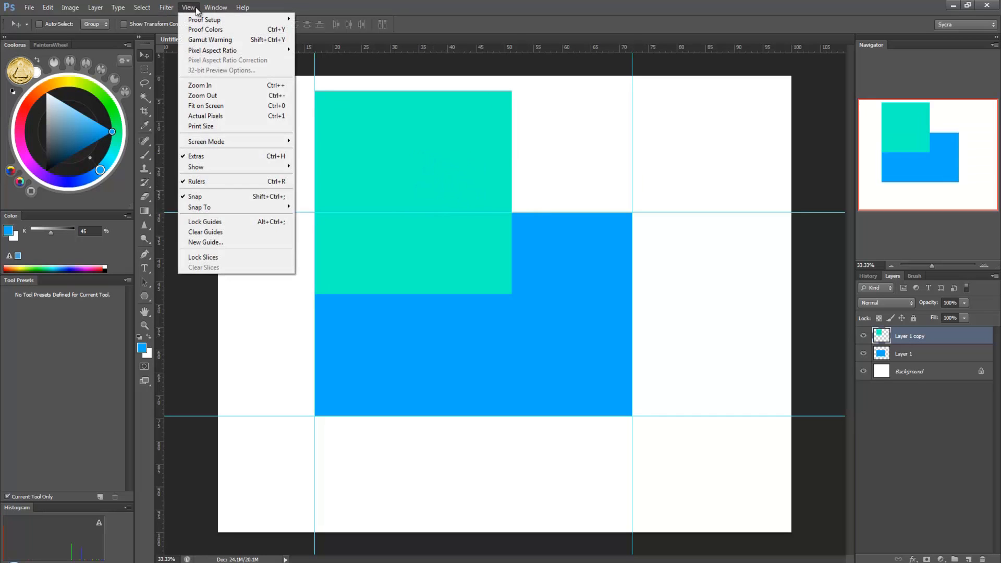
pyautogui.click(230, 196)
pyautogui.moveTo(452, 134); pyautogui.dragTo(452, 255)
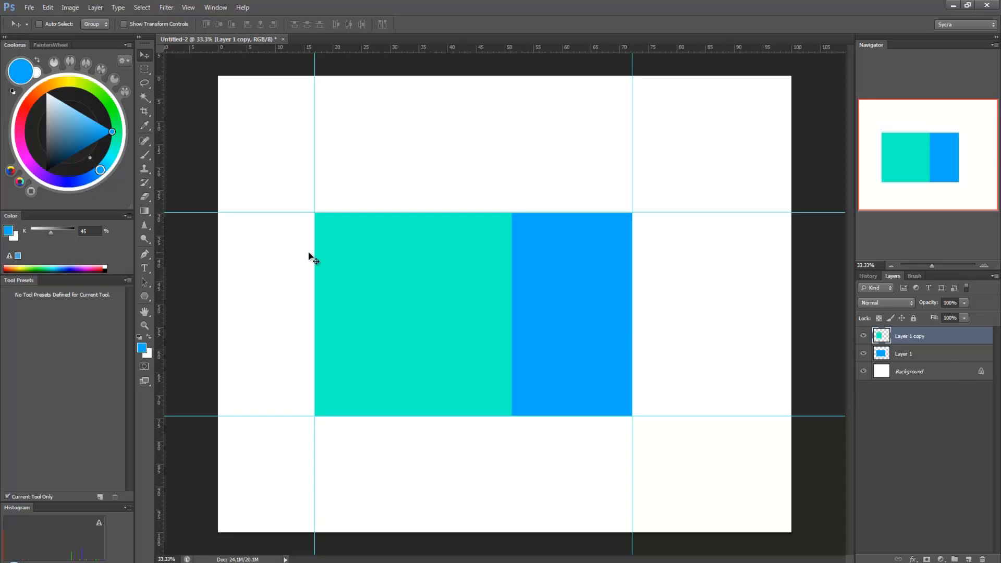
# Step: Check the teal square's alignment, merge it into the blue layer, and duplicate the merged layer
pyautogui.click(863, 336)
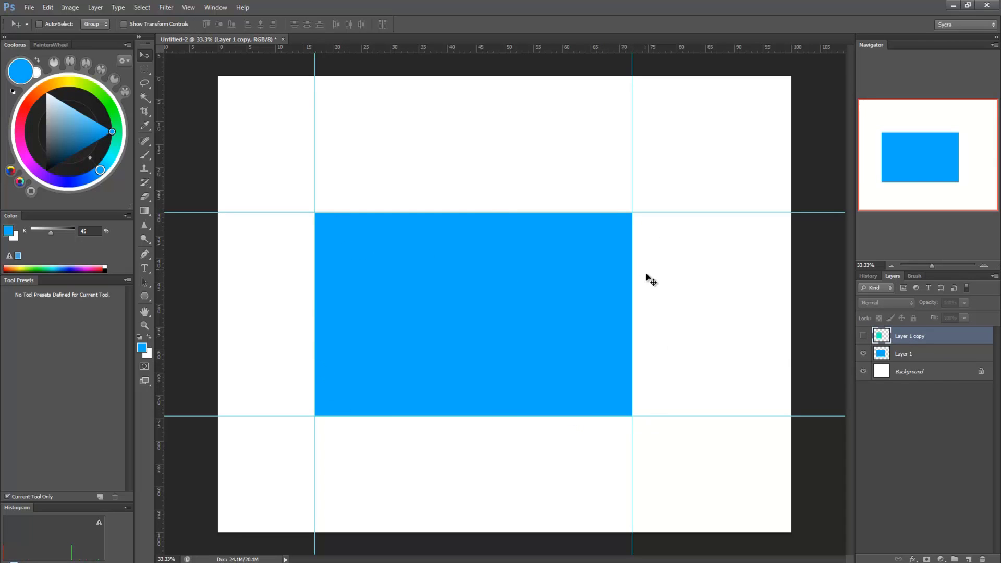
pyautogui.click(864, 336)
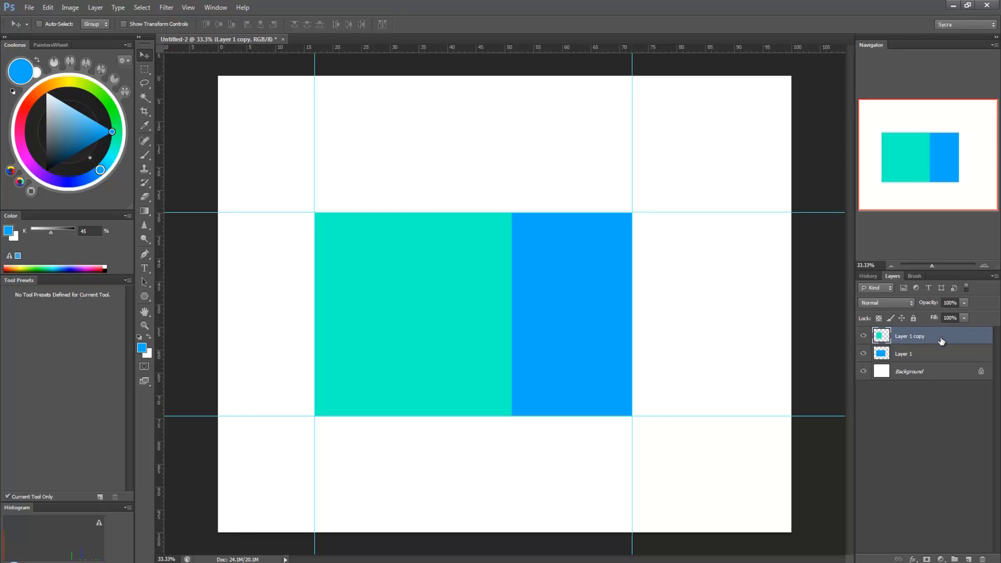
pyautogui.hotkey('ctrl', 'e')
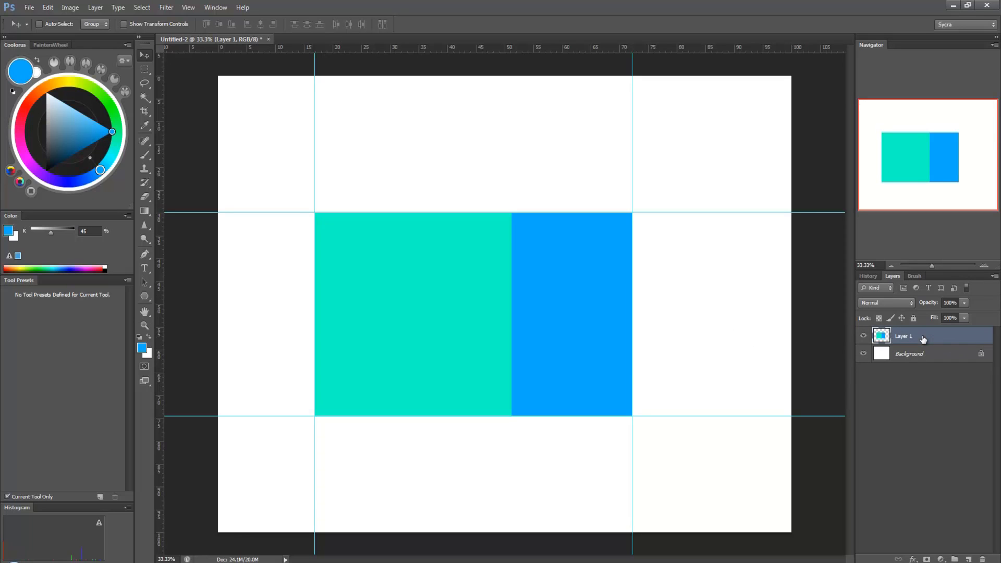
pyautogui.hotkey('ctrl', 'j')
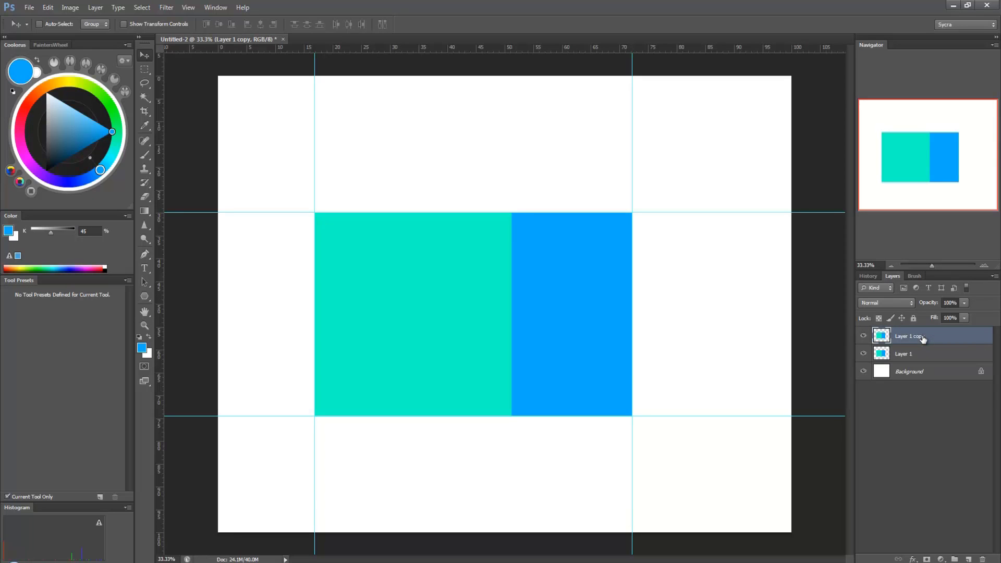
# Step: Shift the duplicate's hue by -120 to orange and yellow, and add a guide at the square's right edge
pyautogui.hotkey('ctrl', 'u')
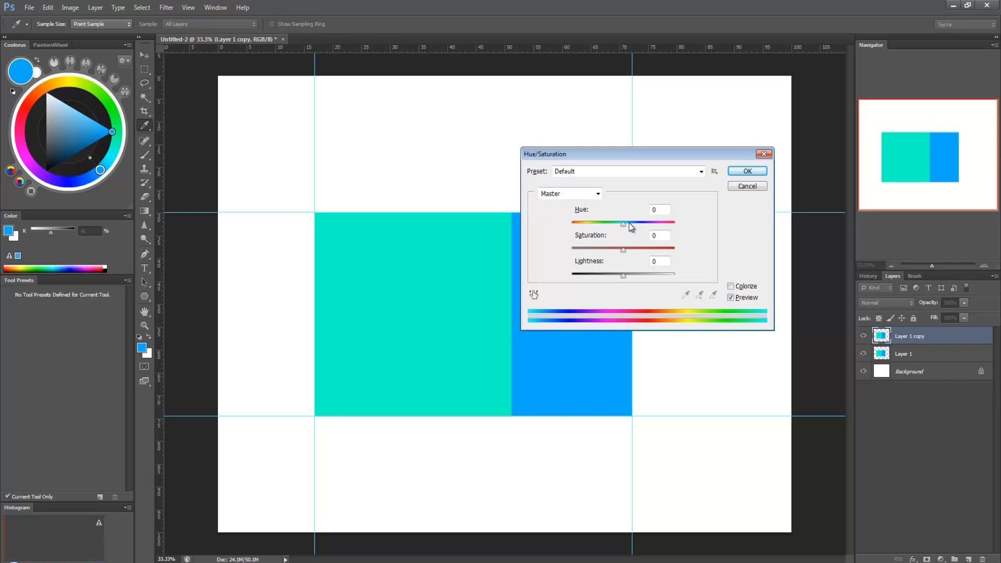
pyautogui.moveTo(619, 226); pyautogui.dragTo(583, 229)
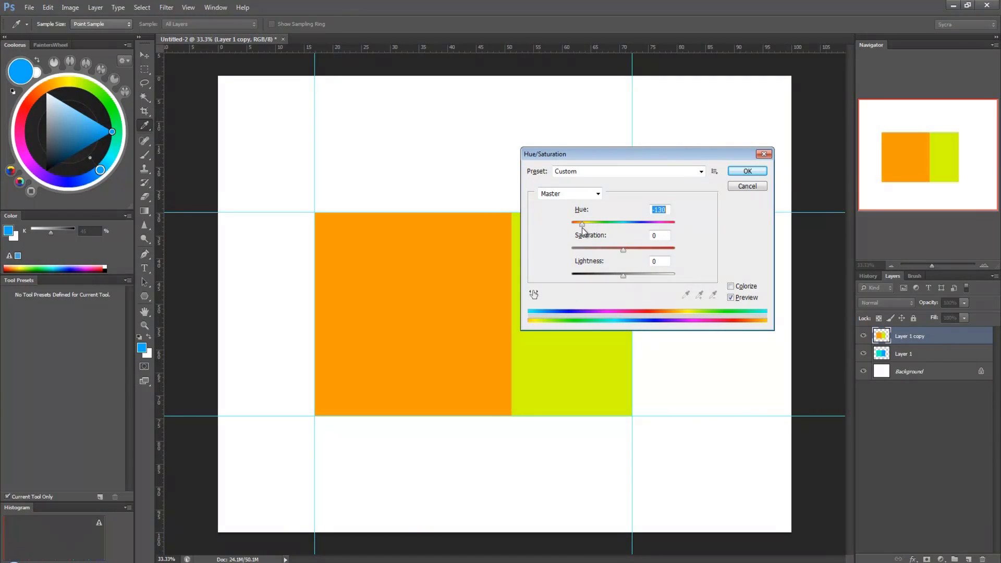
pyautogui.click(747, 171)
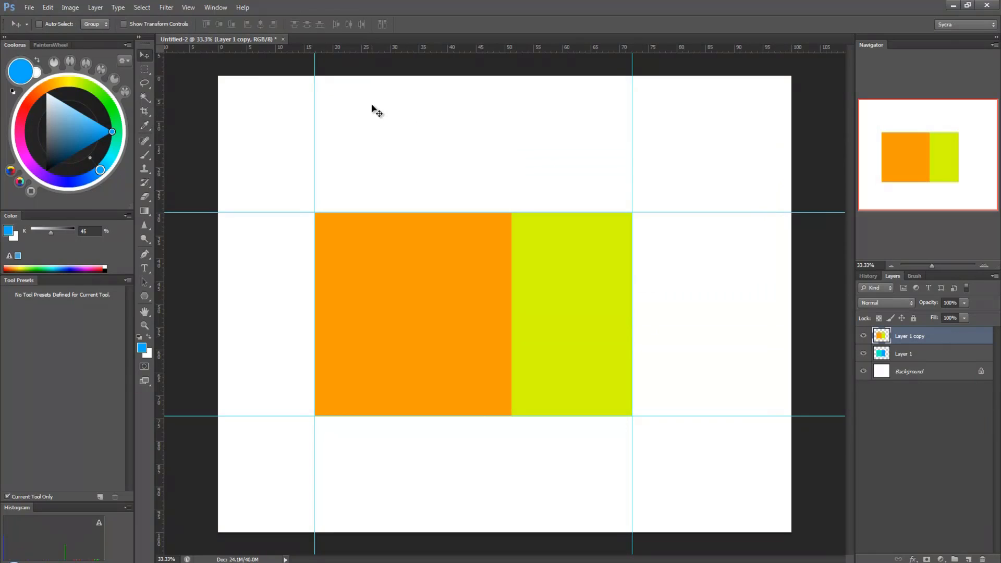
pyautogui.moveTo(161, 95); pyautogui.dragTo(512, 145)
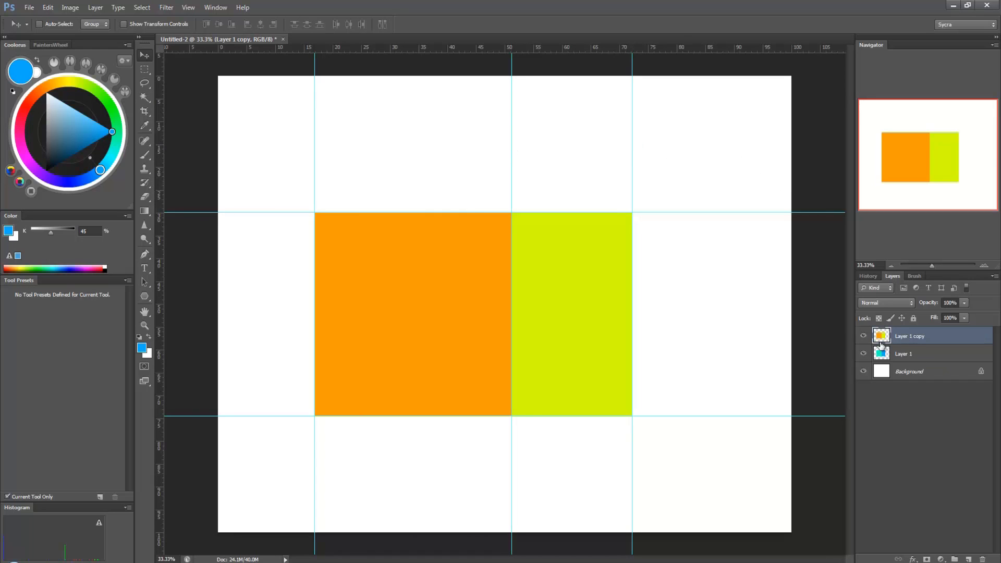
# Step: Rotate the orange-and-yellow copy 90° and scale it to about 61.8% to fit beside the teal square
pyautogui.hotkey('ctrl', 't')
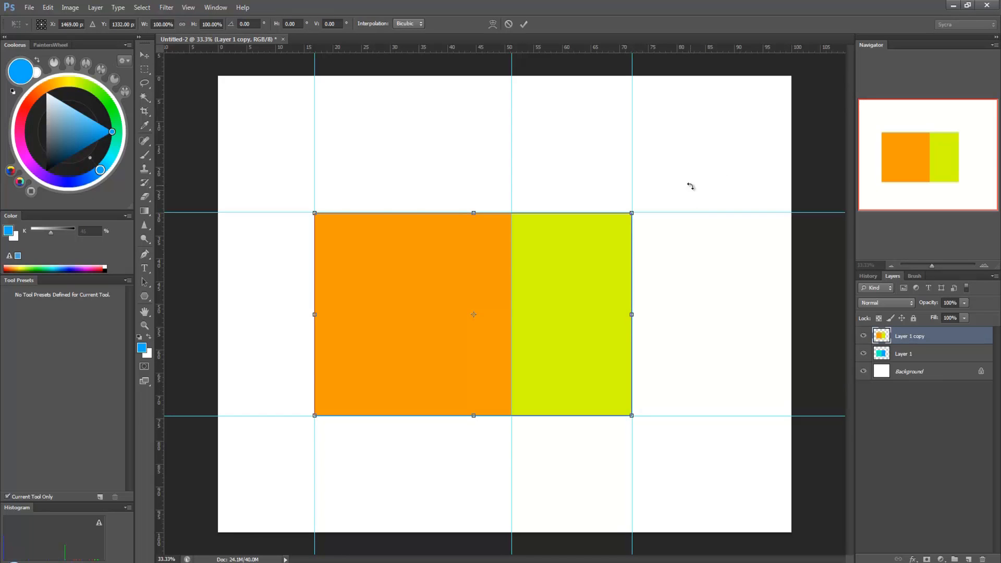
pyautogui.moveTo(690, 186); pyautogui.dragTo(551, 454)
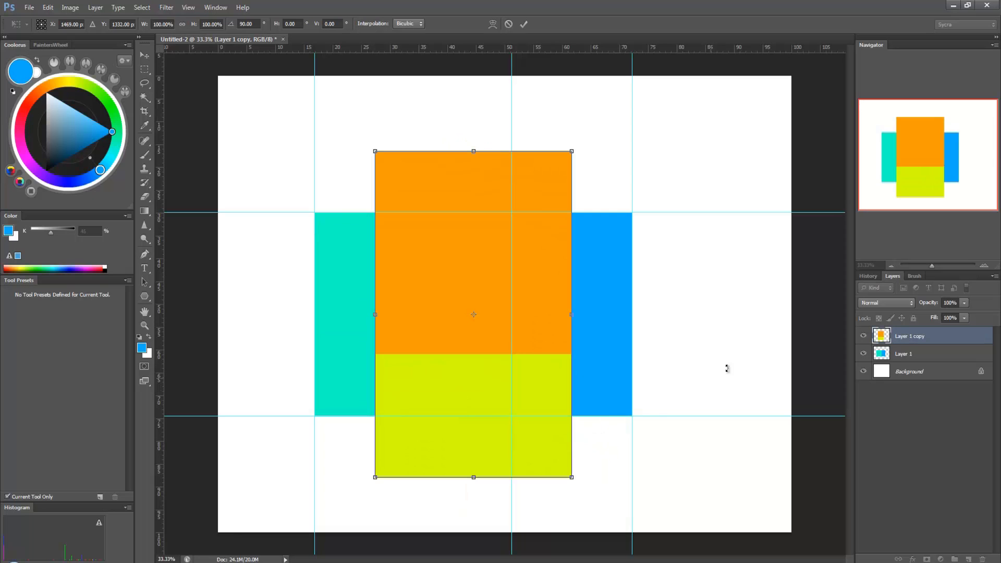
pyautogui.moveTo(535, 241); pyautogui.dragTo(670, 300)
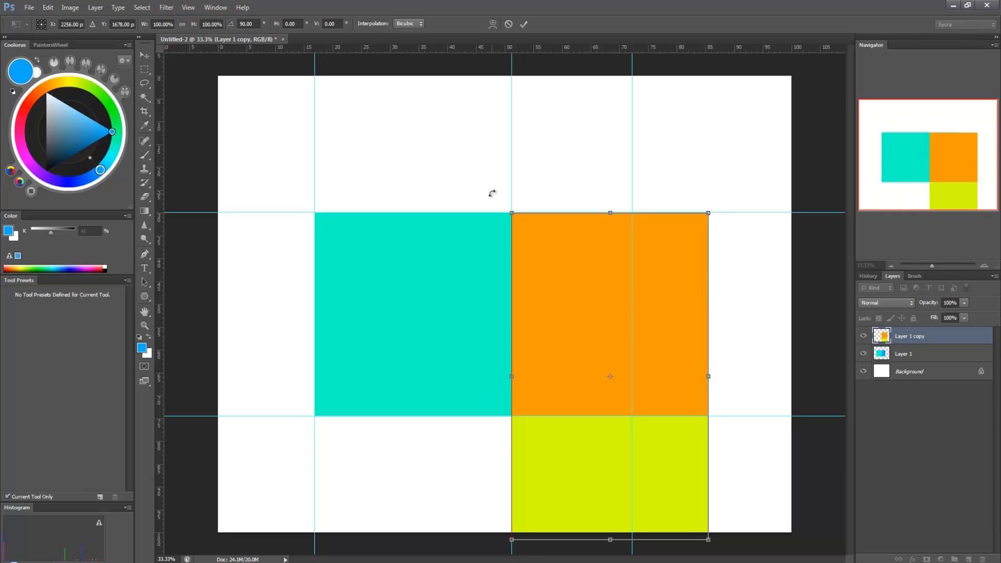
pyautogui.moveTo(707, 539); pyautogui.dragTo(648, 440)
pyautogui.moveTo(576, 275); pyautogui.dragTo(577, 249)
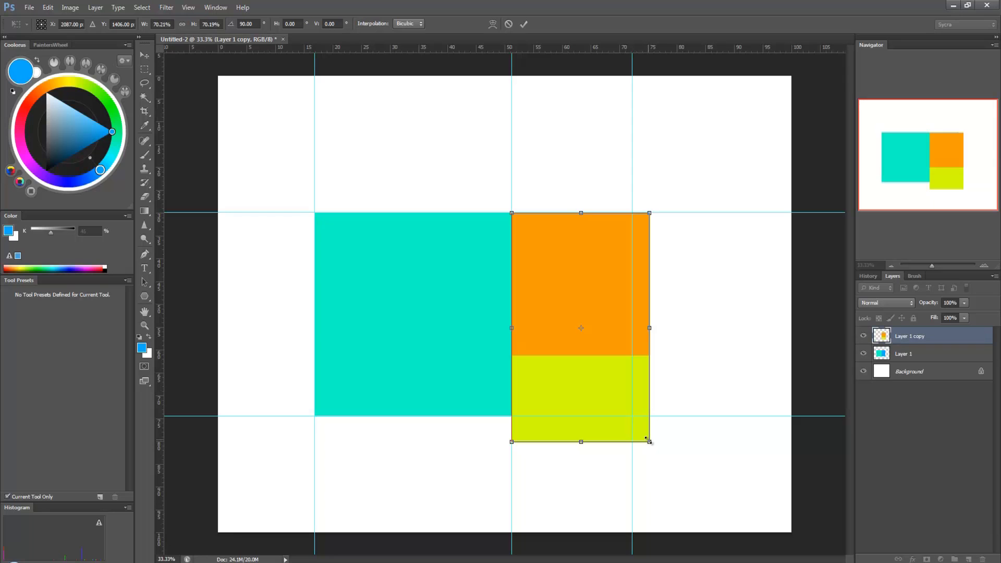
pyautogui.moveTo(649, 442); pyautogui.dragTo(625, 419)
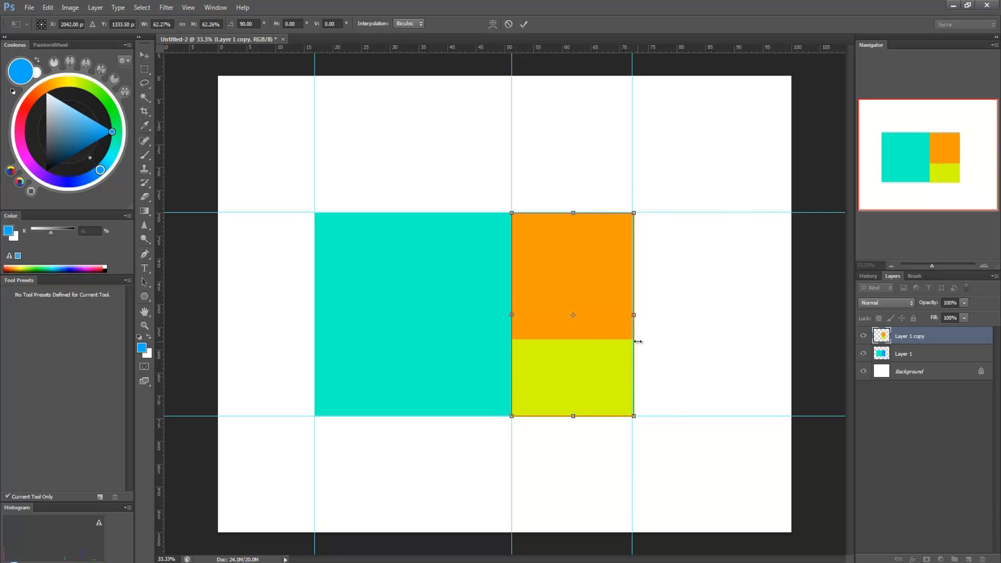
pyautogui.moveTo(602, 304)
pyautogui.mouseDown()
pyautogui.moveTo(580, 304)
pyautogui.moveTo(601, 305)
pyautogui.mouseUp()
pyautogui.moveTo(510, 417); pyautogui.dragTo(513, 416)
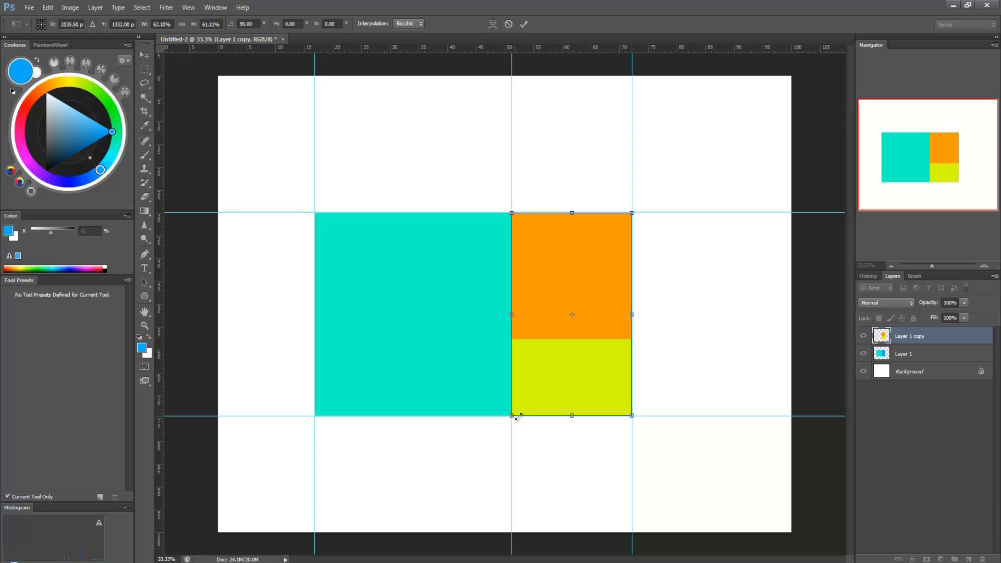
pyautogui.press('Return')
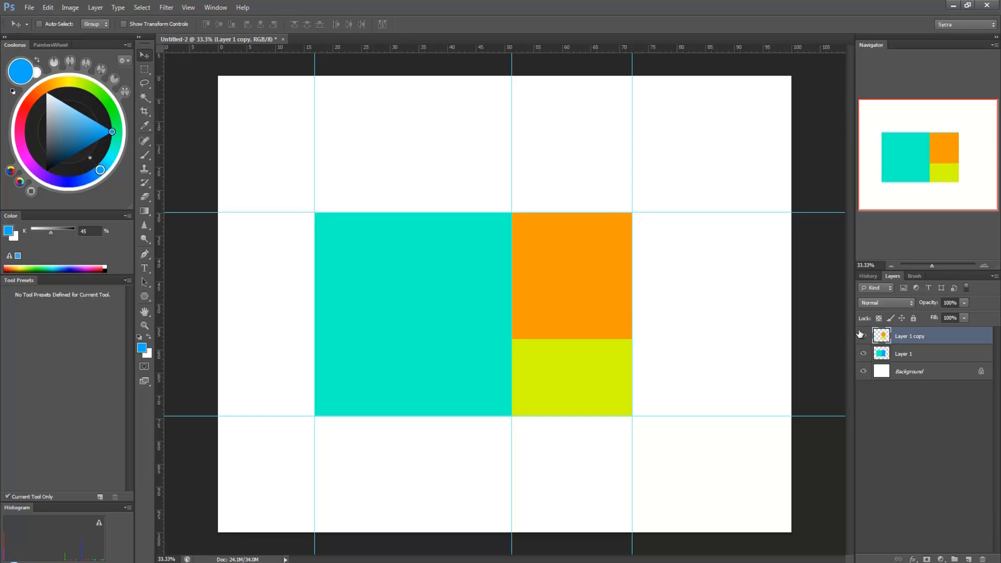
# Step: Toggle the orange-and-yellow layer to compare, leaving it hidden
pyautogui.click(862, 335)
pyautogui.click(862, 334)
pyautogui.click(862, 334)
pyautogui.click(862, 335)
pyautogui.click(862, 336)
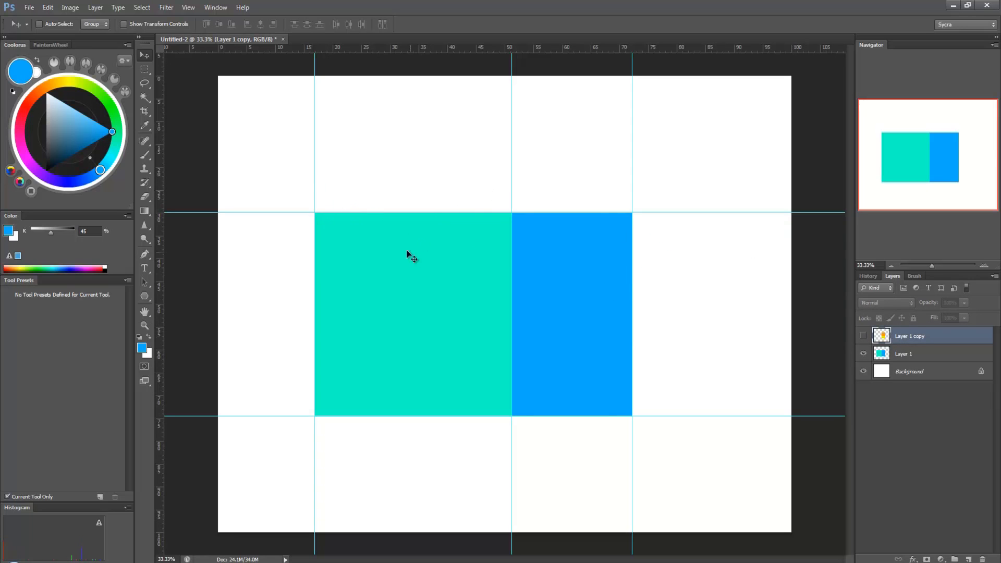
# Step: Add Layer 2 and fill the guide-bounded rectangle with magenta
pyautogui.click(144, 69)
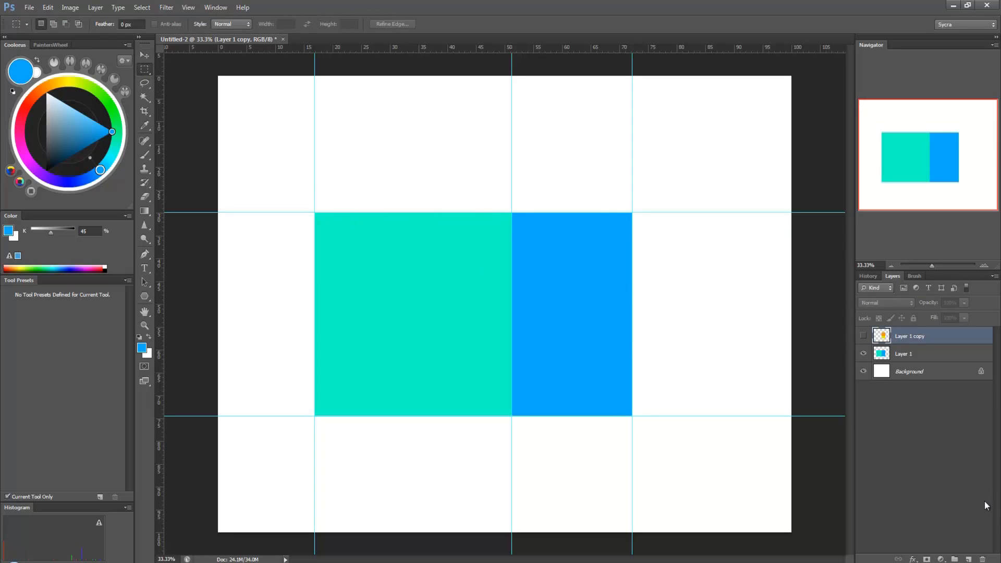
pyautogui.click(968, 559)
pyautogui.moveTo(315, 203); pyautogui.dragTo(554, 297)
pyautogui.click(438, 247)
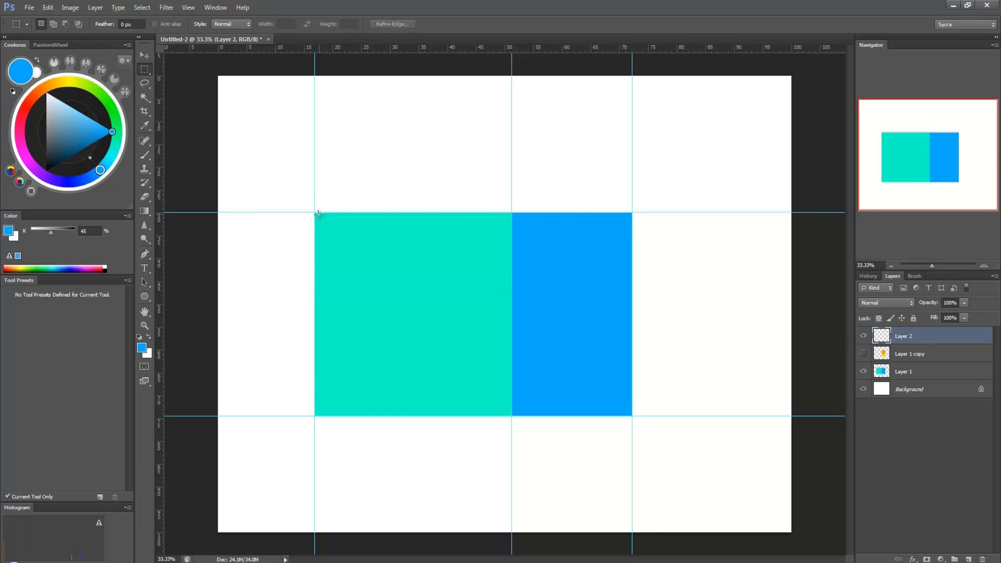
pyautogui.moveTo(315, 212); pyautogui.dragTo(629, 414)
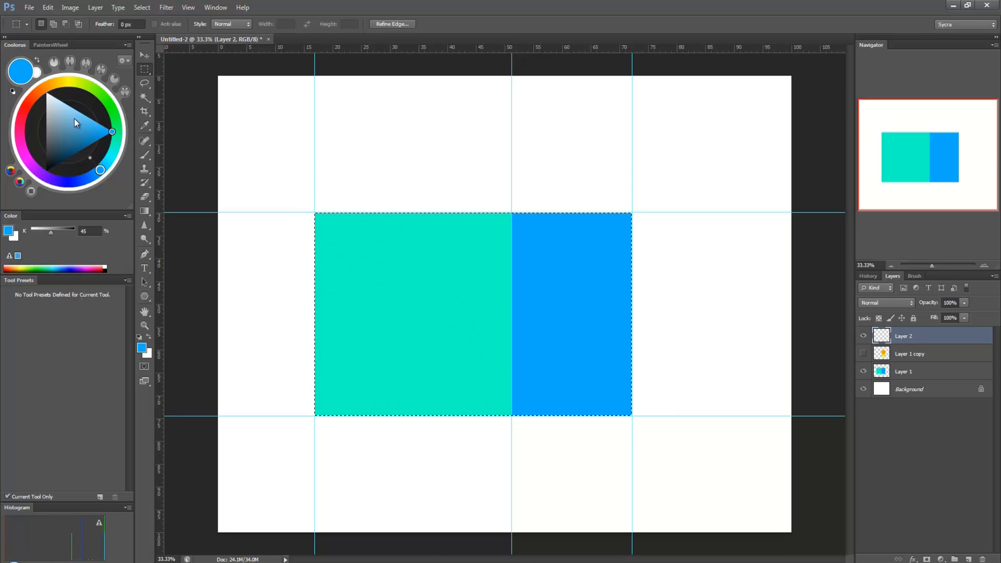
pyautogui.moveTo(62, 190); pyautogui.dragTo(28, 160)
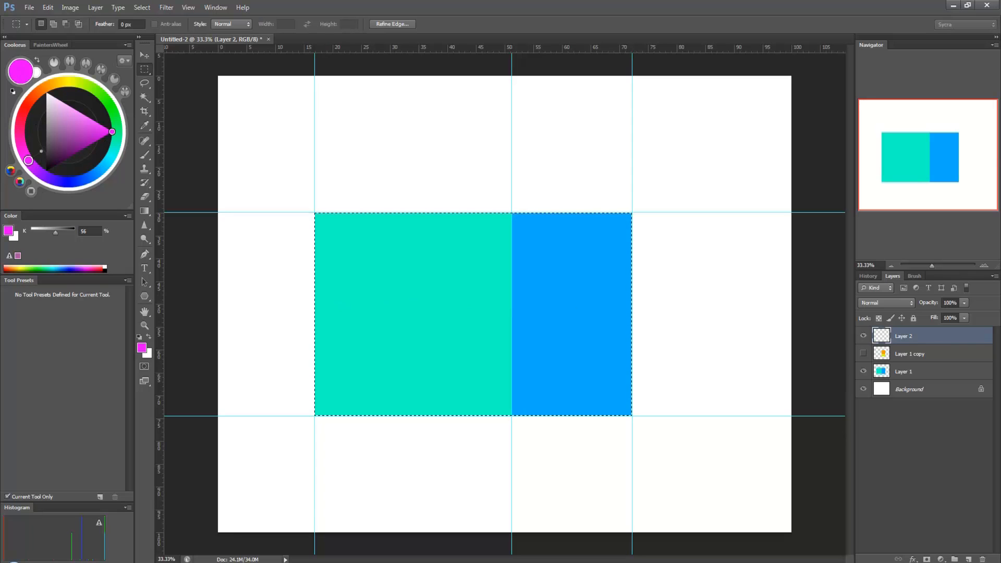
pyautogui.hotkey('alt', 'BackSpace')
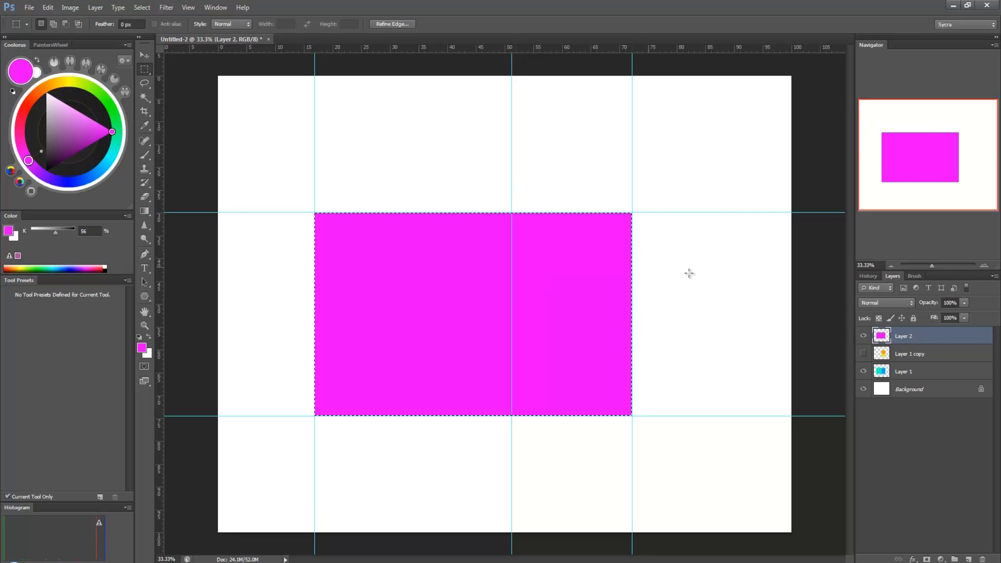
# Step: Hide magenta Layer 2, show the orange-and-yellow copy, and clear the selection
pyautogui.click(863, 336)
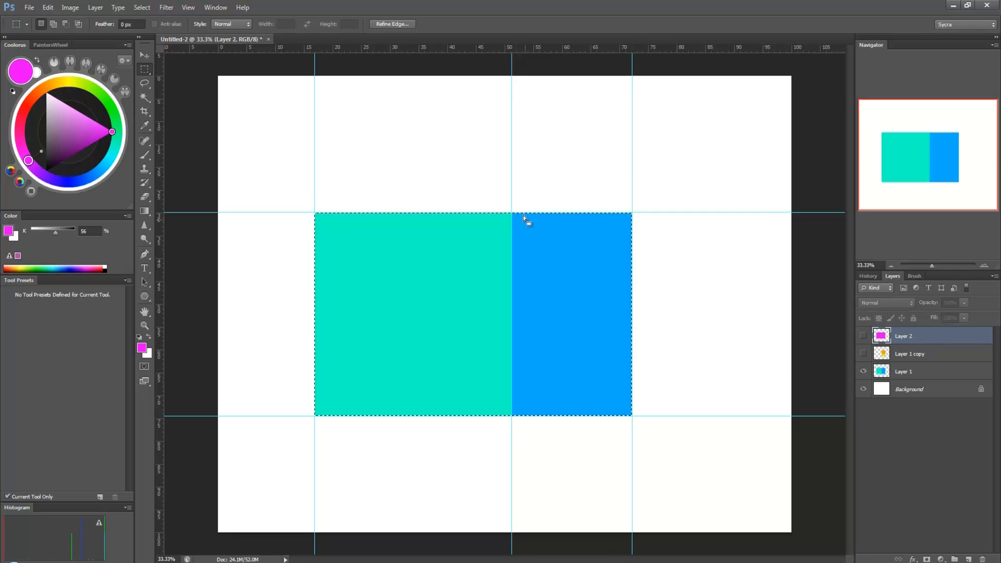
pyautogui.click(922, 355)
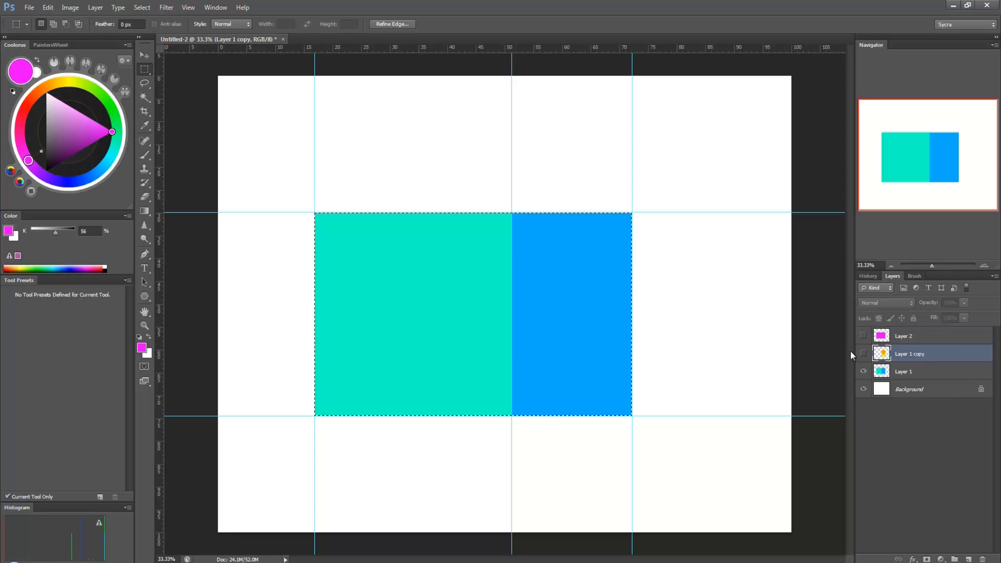
pyautogui.click(863, 353)
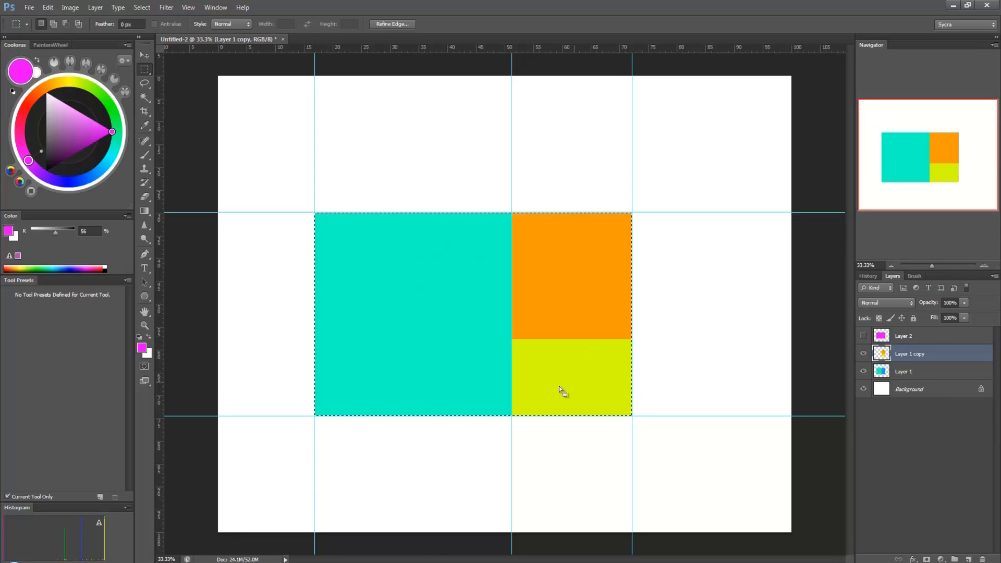
pyautogui.click(477, 356)
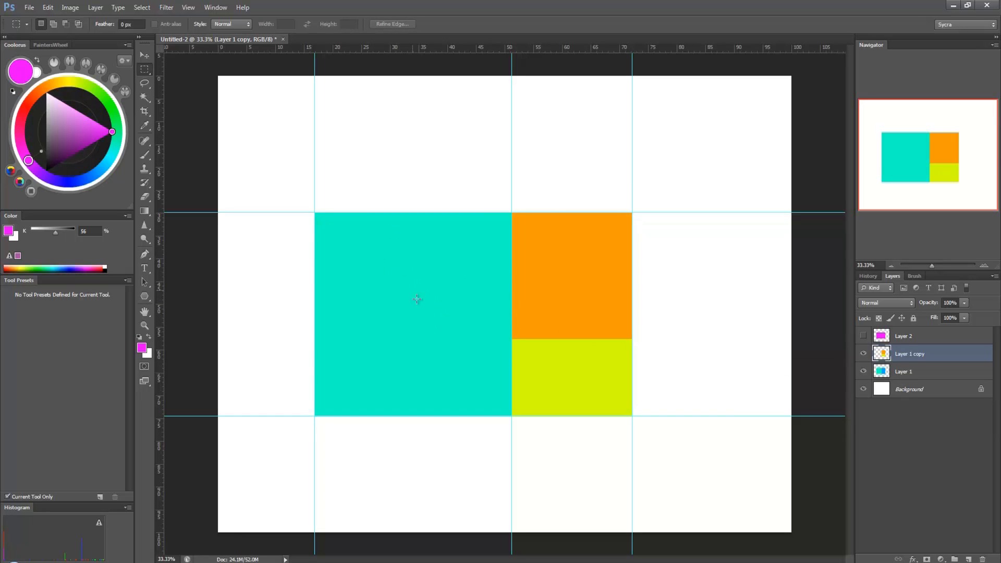
pyautogui.click(863, 354)
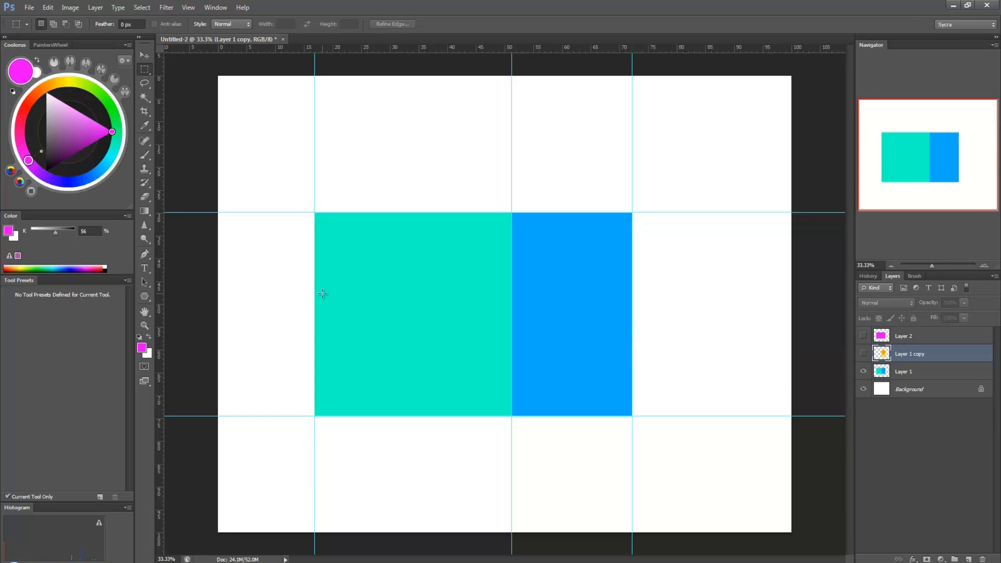
pyautogui.click(862, 354)
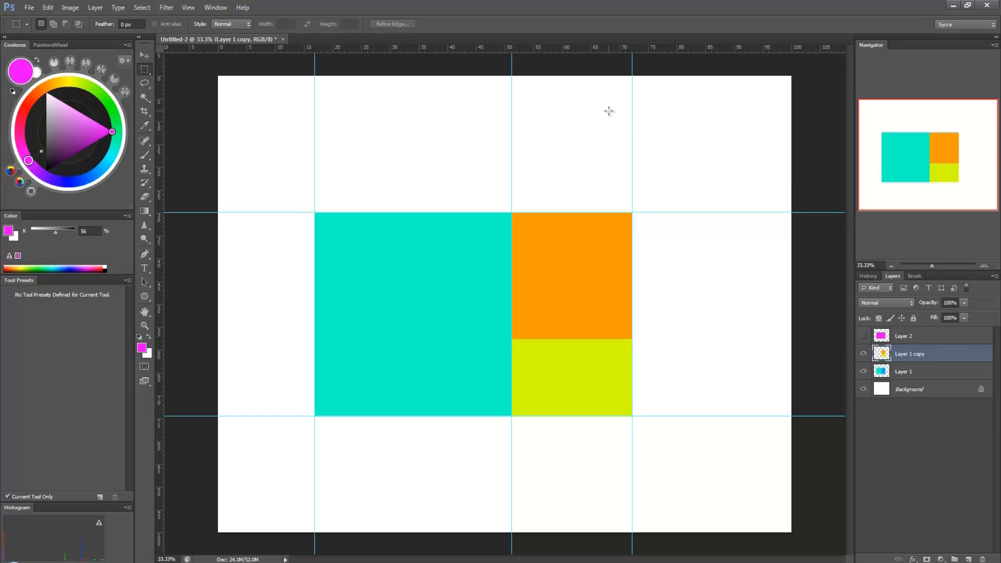
# Step: Add a guide at the orange-yellow boundary, then duplicate the layer and shift its hue to purple and pink
pyautogui.moveTo(556, 47); pyautogui.dragTo(673, 340)
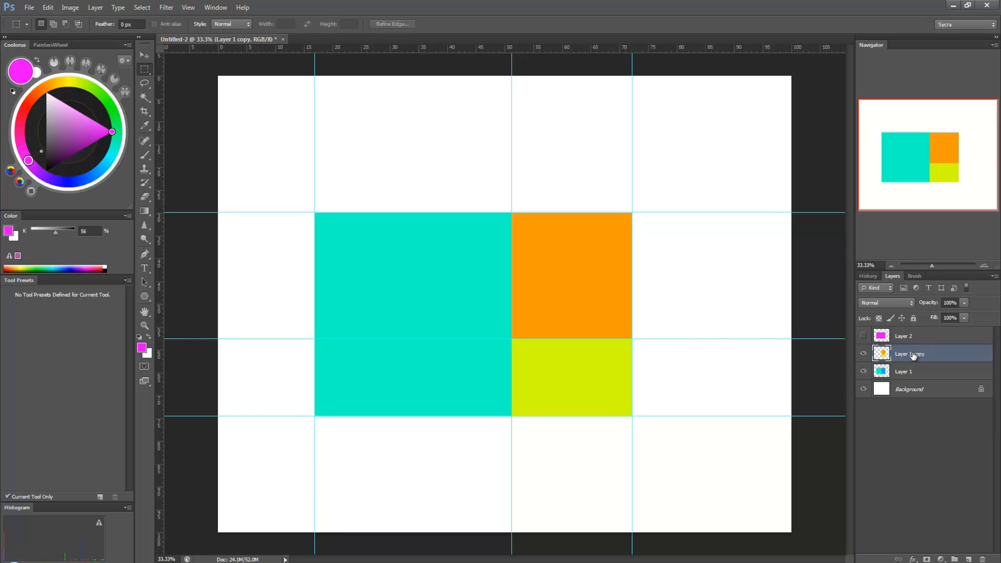
pyautogui.hotkey('ctrl', 'u')
pyautogui.click(756, 186)
pyautogui.hotkey('ctrl', 'j')
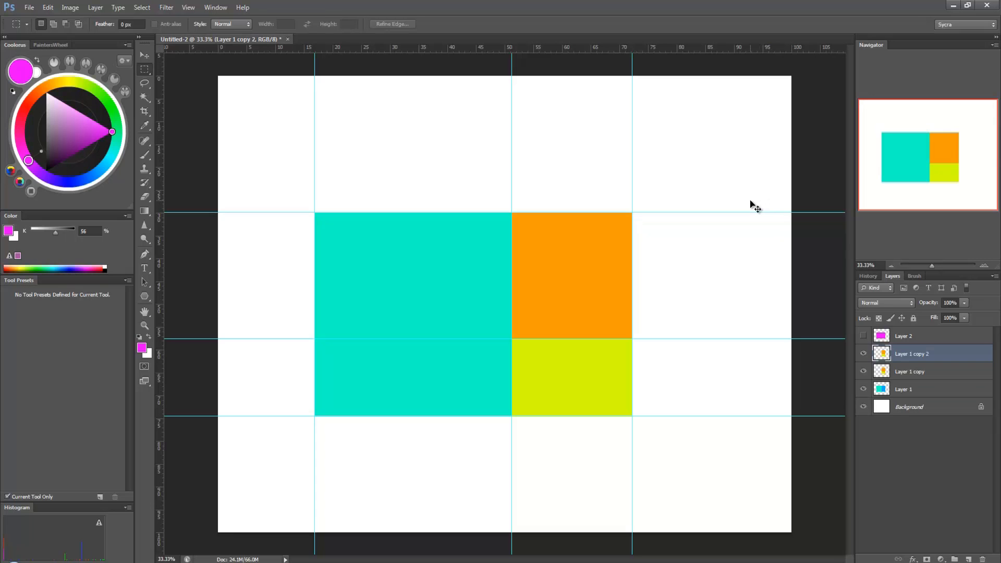
pyautogui.hotkey('ctrl', 'u')
pyautogui.moveTo(624, 222); pyautogui.dragTo(601, 224)
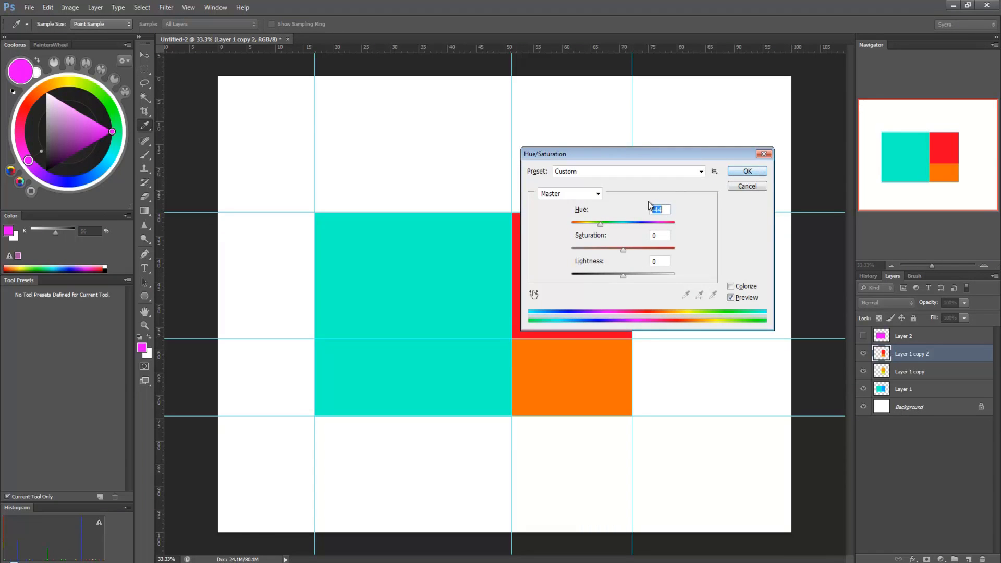
pyautogui.moveTo(601, 224); pyautogui.dragTo(586, 224)
pyautogui.click(733, 173)
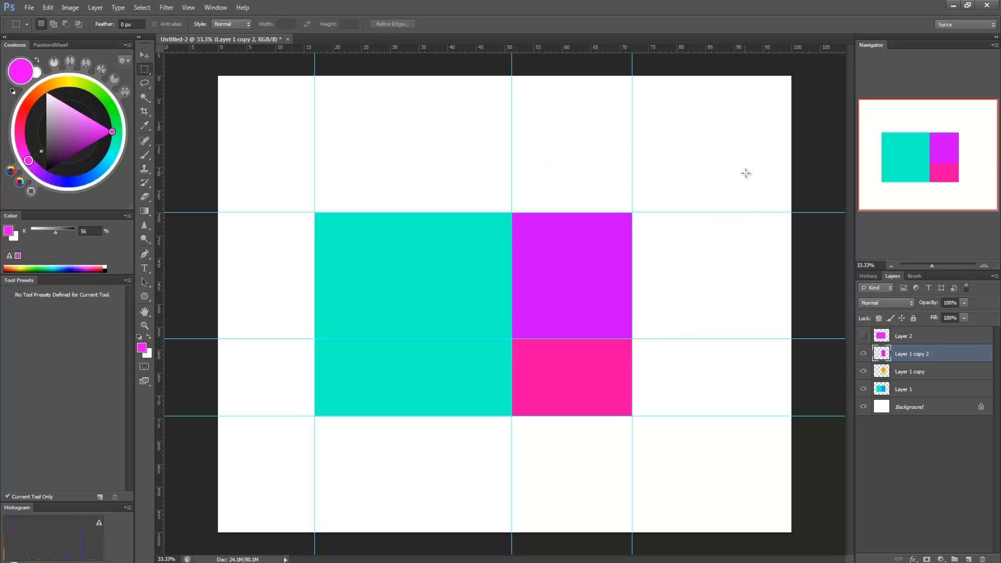
# Step: Rotate the purple-and-pink copy 90° and shrink it to about two-thirds to fill the slot below orange
pyautogui.hotkey('ctrl', 't')
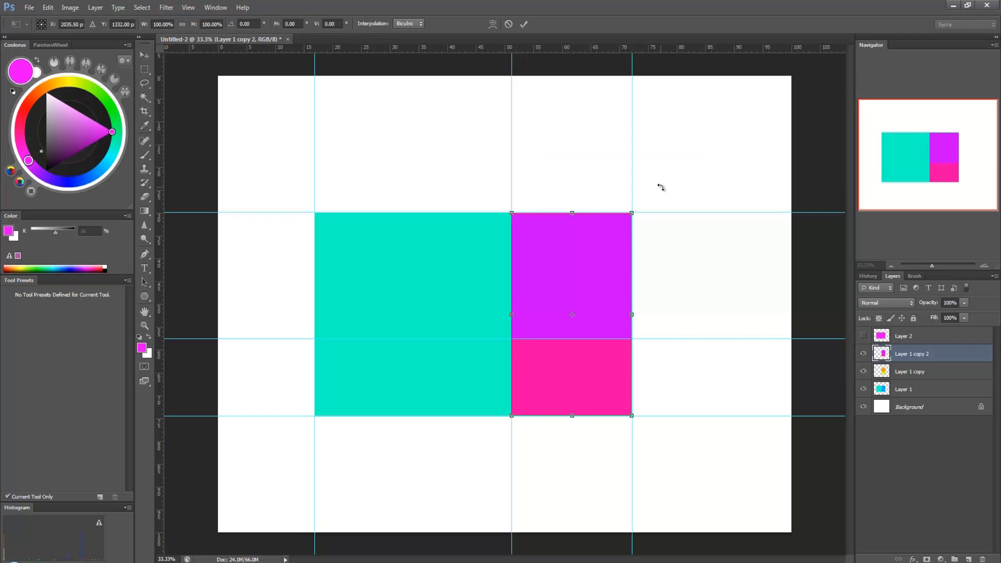
pyautogui.moveTo(660, 186); pyautogui.dragTo(697, 391)
pyautogui.moveTo(664, 339); pyautogui.dragTo(650, 389)
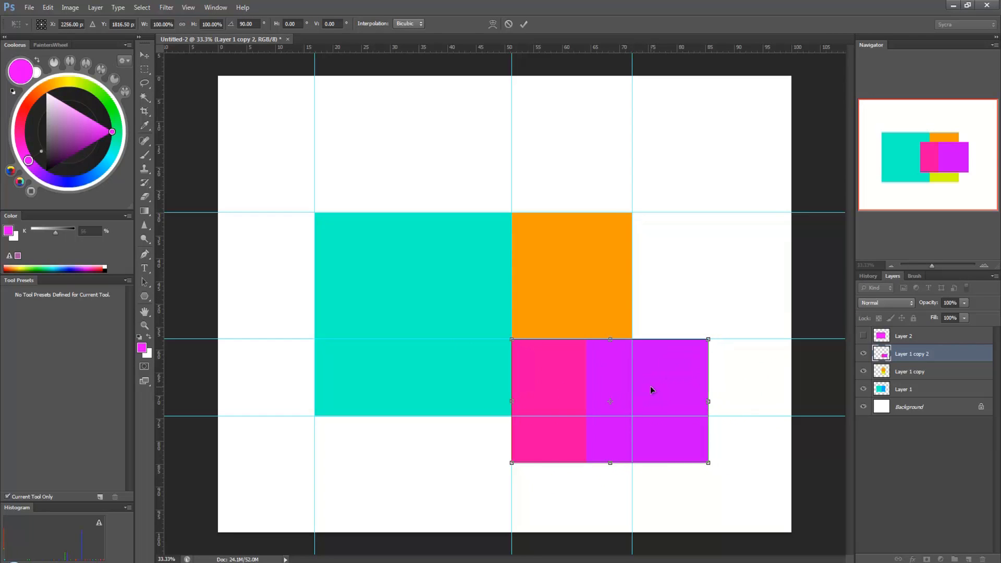
pyautogui.moveTo(707, 460); pyautogui.dragTo(633, 415)
pyautogui.press('Return')
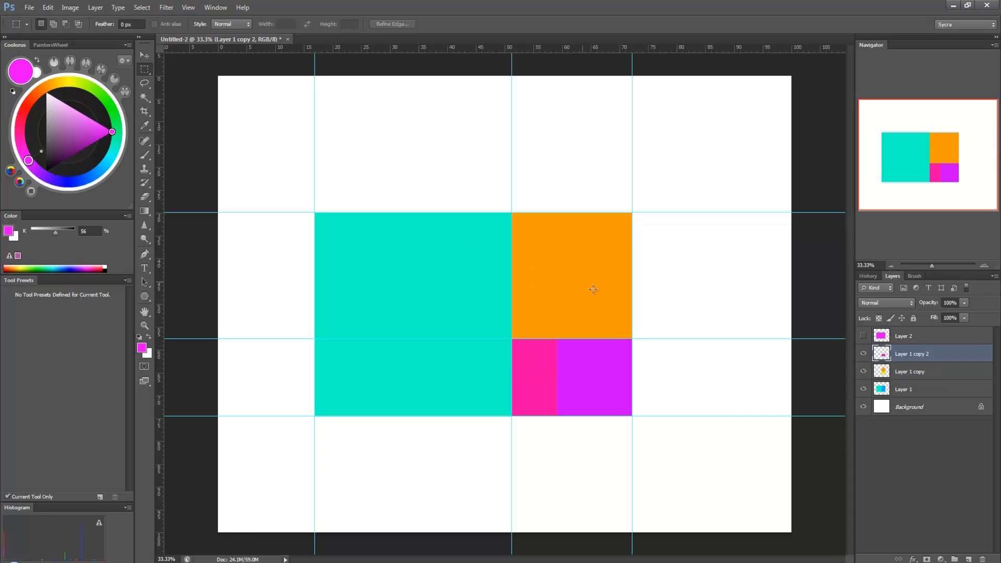
# Step: Duplicate the square-pair layer, recolour it purple and blue, and add a vertical guide through the orange square
pyautogui.hotkey('ctrl', 'j')
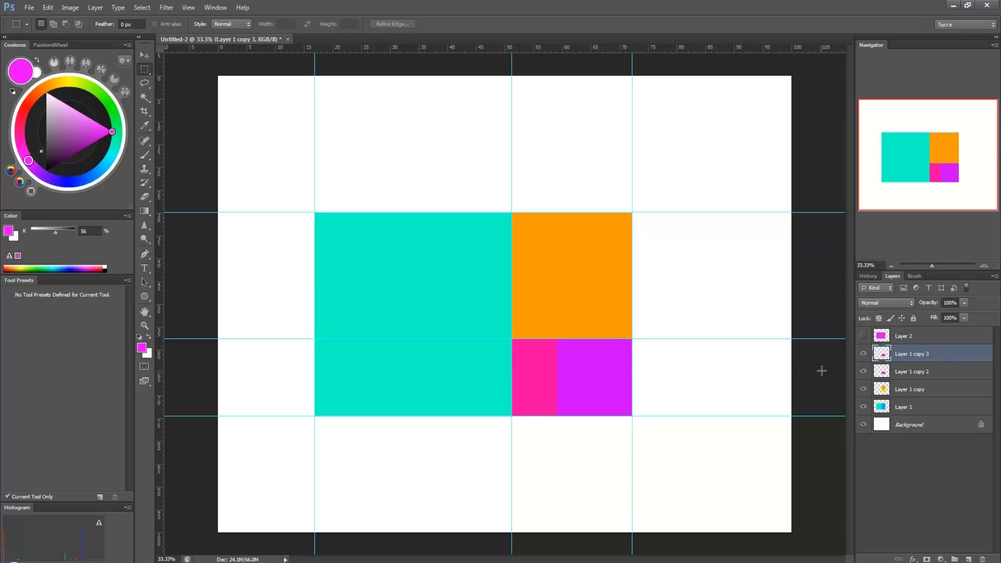
pyautogui.hotkey('ctrl', 'u')
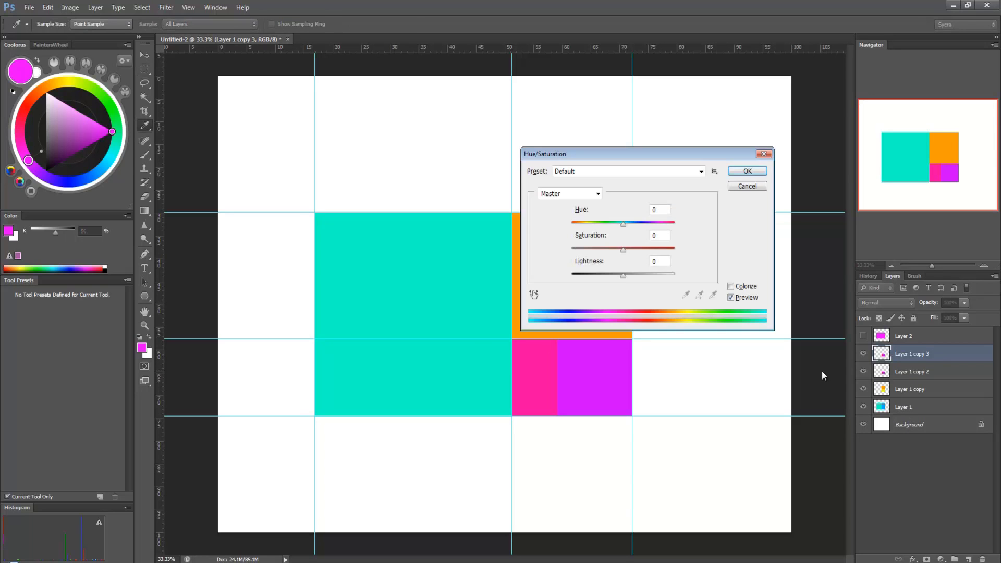
pyautogui.click(745, 188)
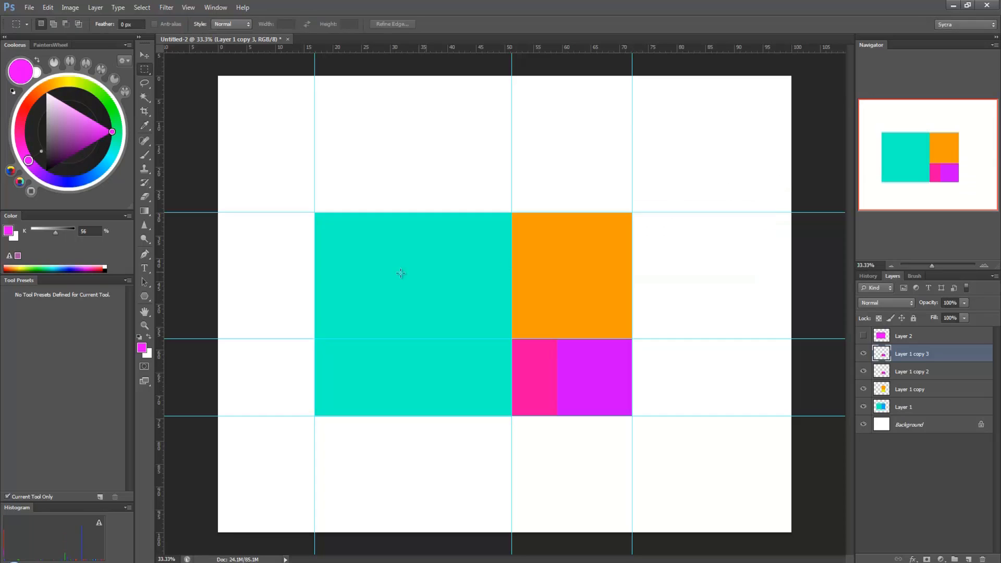
pyautogui.moveTo(157, 224); pyautogui.dragTo(557, 264)
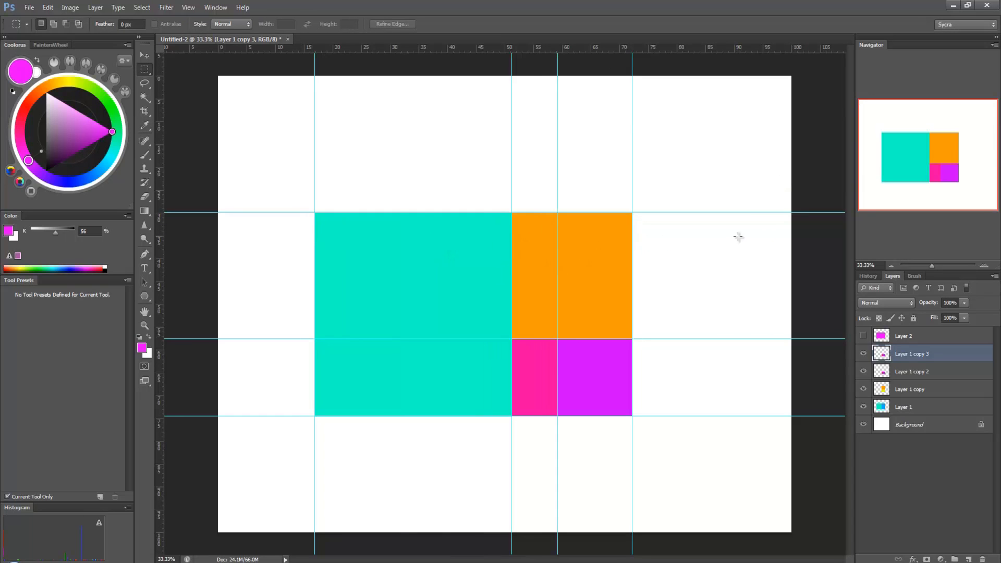
pyautogui.hotkey('ctrl', 'u')
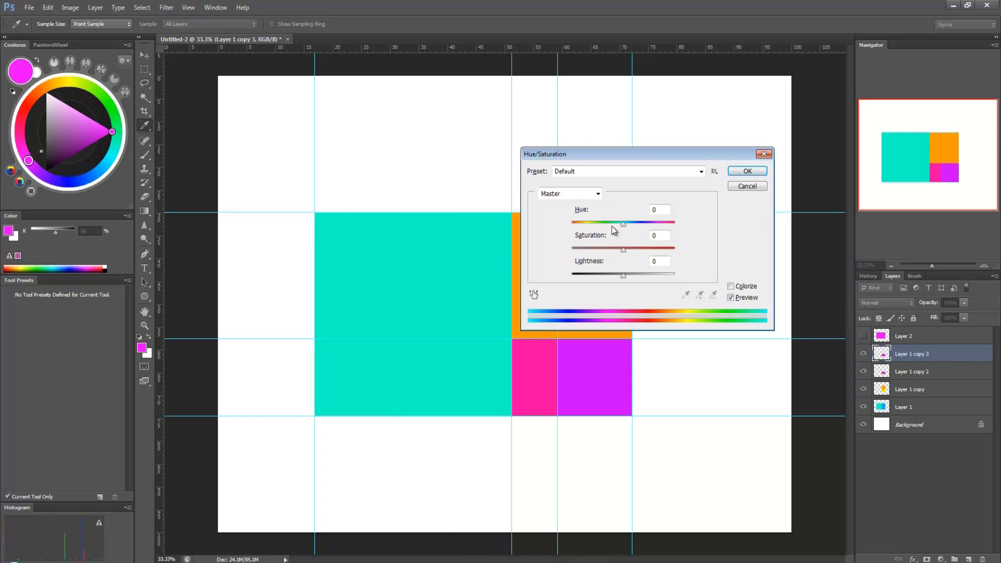
pyautogui.moveTo(611, 224); pyautogui.dragTo(605, 224)
pyautogui.click(747, 171)
pyautogui.press('m')
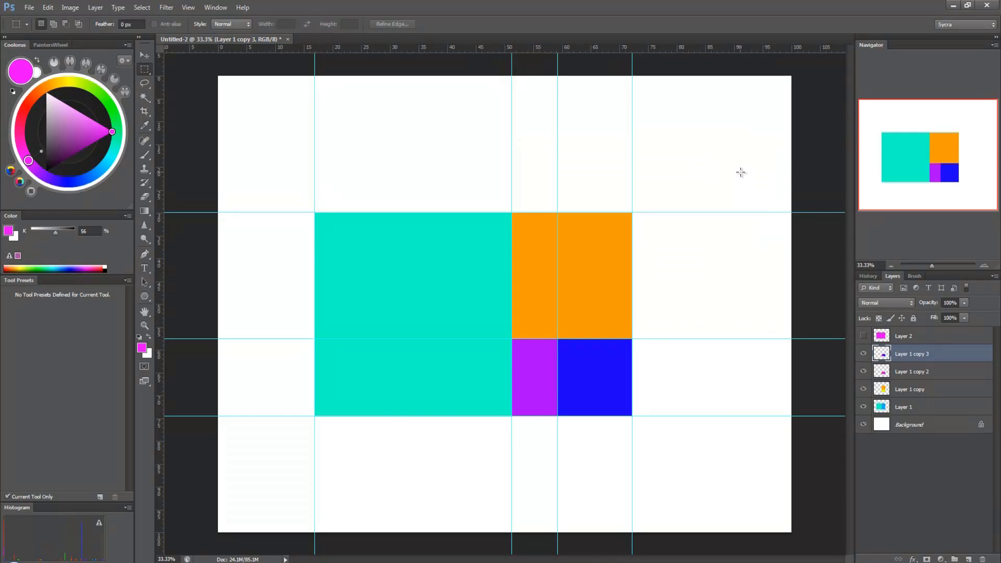
# Step: Rotate the purple-and-blue block 90°, snap it to the guides, and shrink it to about 62%
pyautogui.hotkey('ctrl', 't')
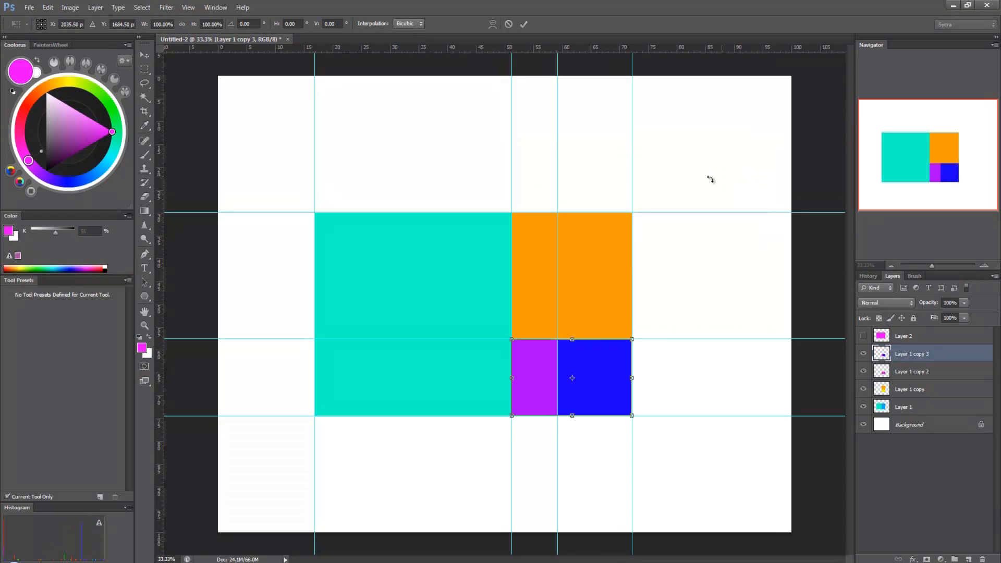
pyautogui.moveTo(654, 323); pyautogui.dragTo(603, 409)
pyautogui.moveTo(592, 367); pyautogui.dragTo(569, 391)
pyautogui.moveTo(584, 462); pyautogui.dragTo(556, 415)
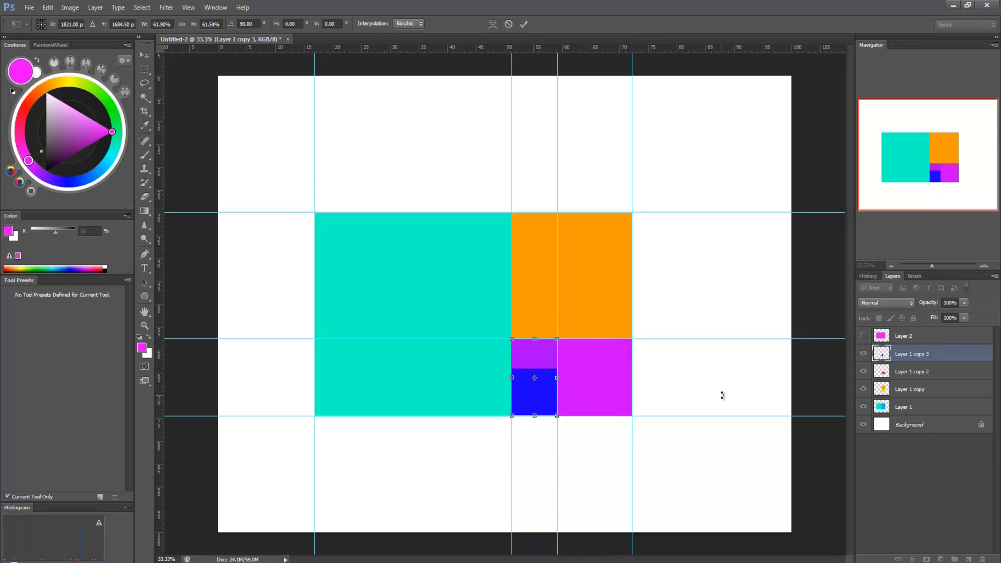
pyautogui.press('Return')
# Step: Shift the block's hue by -33 and add a horizontal guide at 64.1%
pyautogui.hotkey('ctrl', 'u')
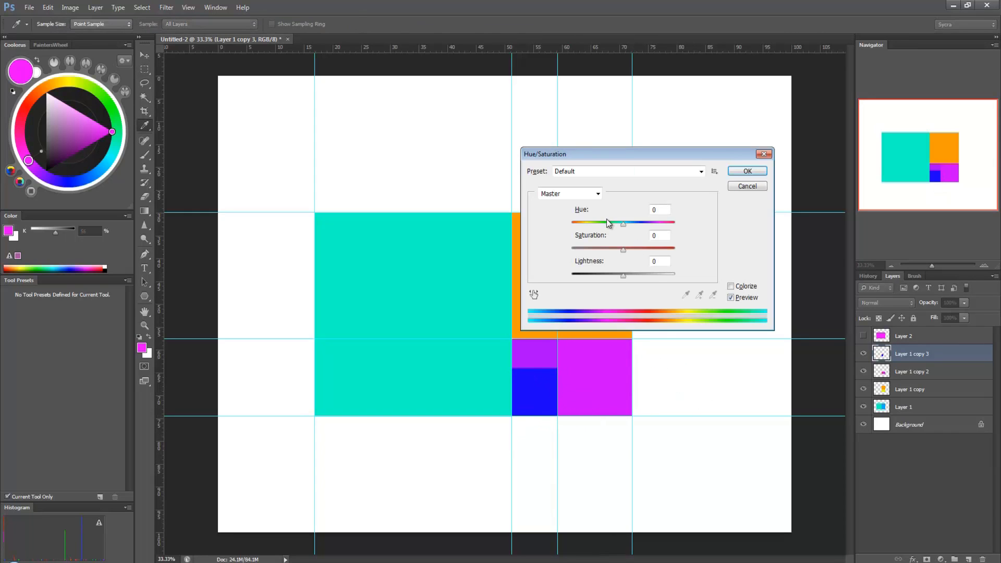
pyautogui.click(606, 223)
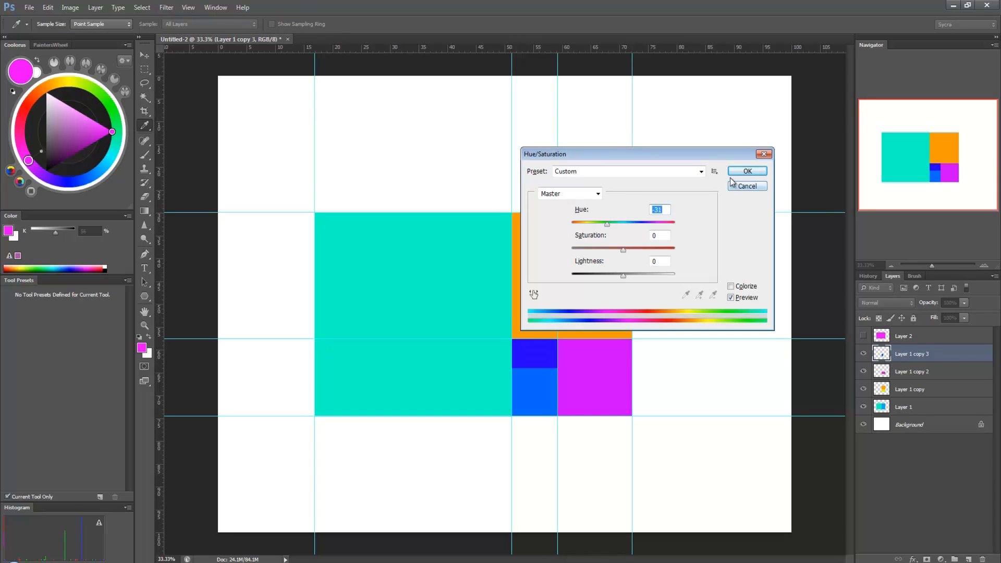
pyautogui.click(746, 171)
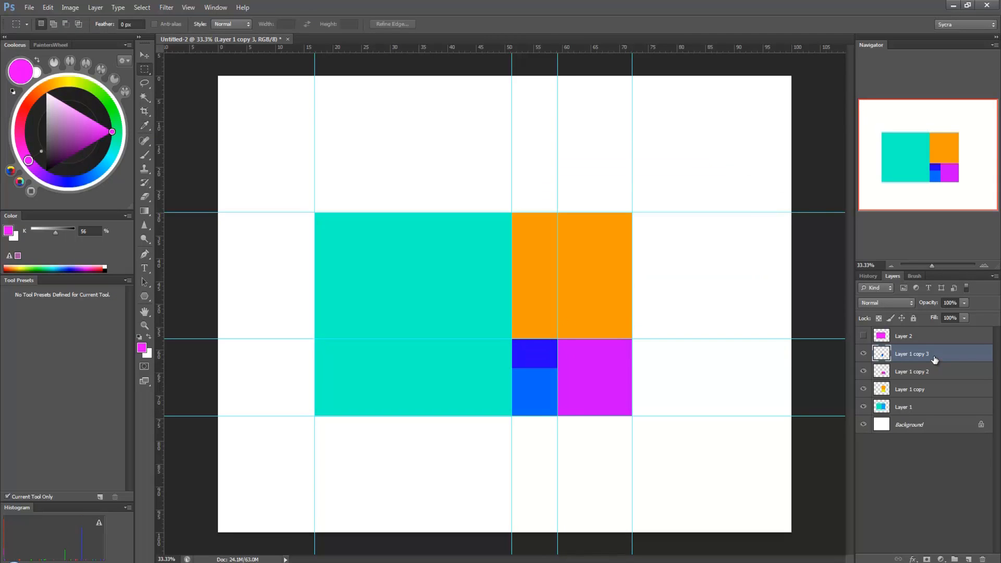
pyautogui.hotkey('ctrl', 'u')
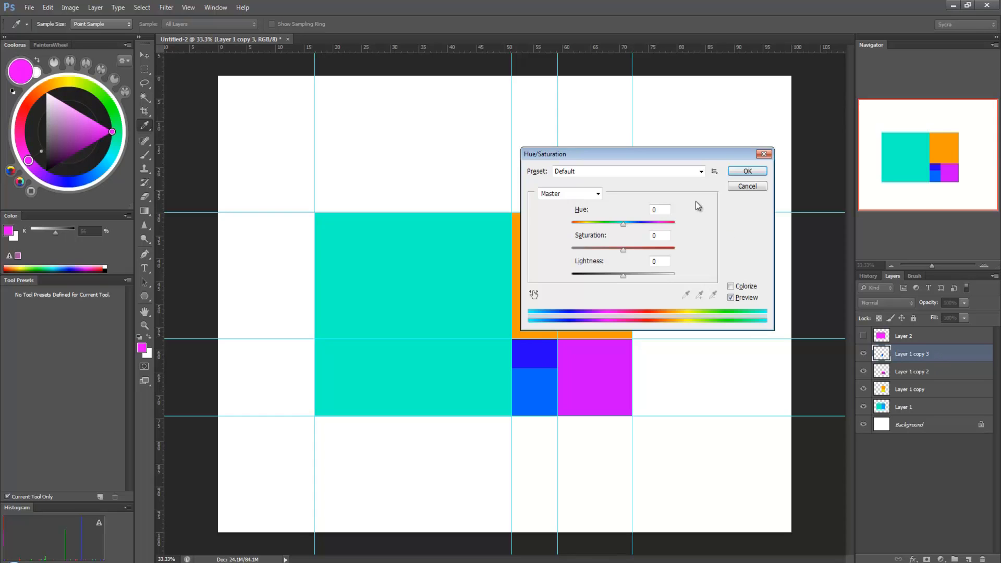
pyautogui.click(747, 187)
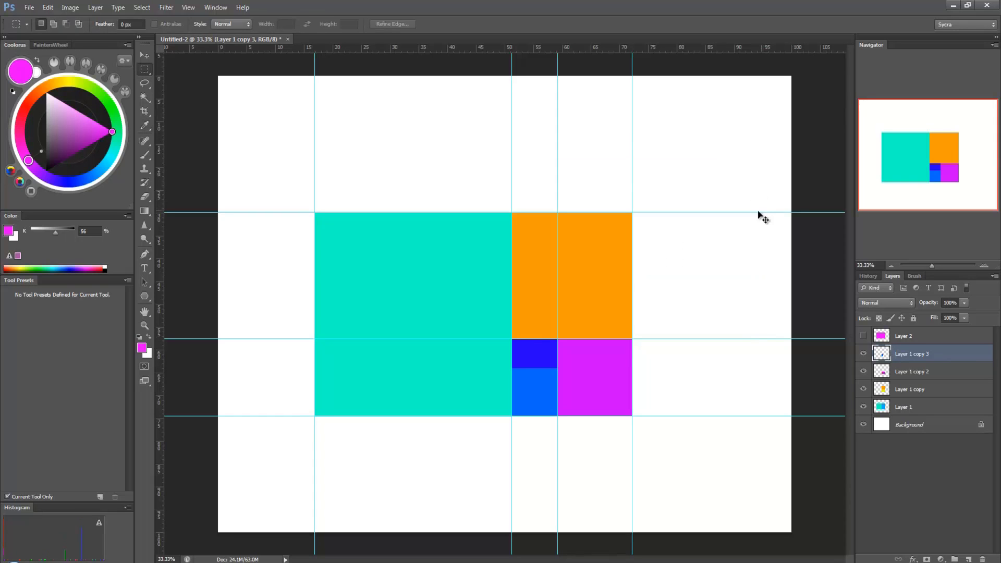
pyautogui.moveTo(540, 49); pyautogui.dragTo(574, 369)
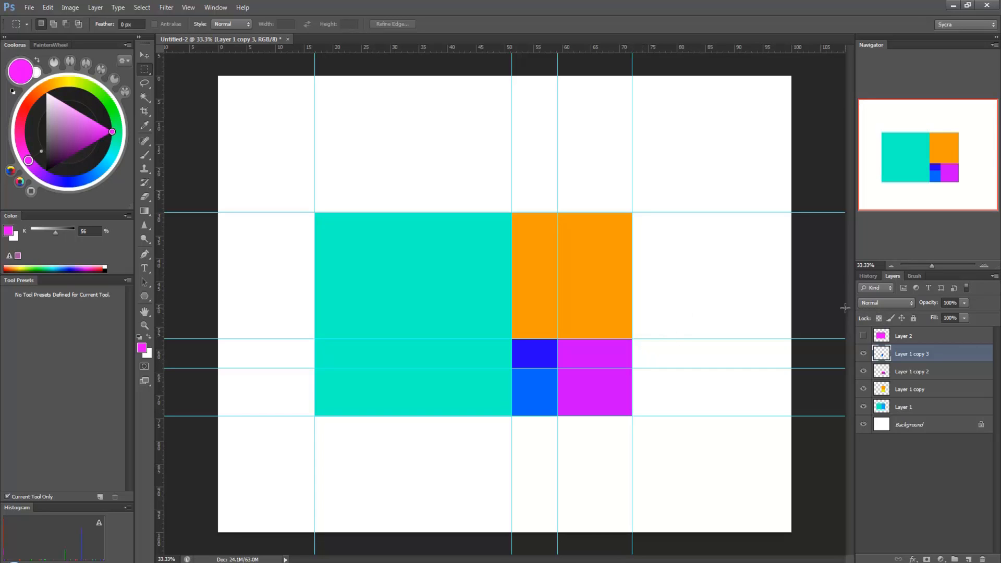
# Step: Duplicate Layer 1 copy 3 and shift the new copy's hue to pink and red
pyautogui.hotkey('ctrl', 'j')
pyautogui.hotkey('ctrl', 'u')
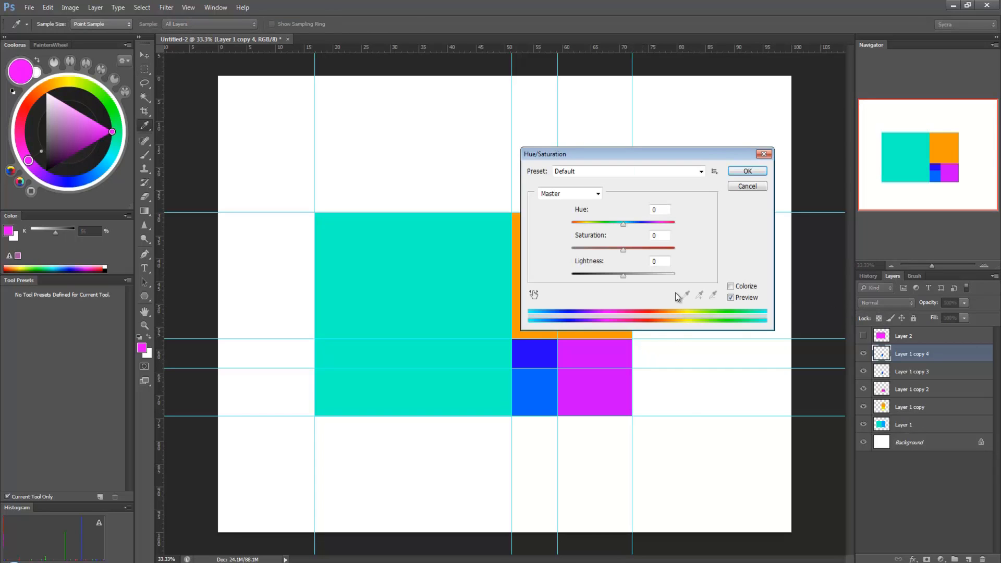
pyautogui.moveTo(623, 223); pyautogui.dragTo(662, 233)
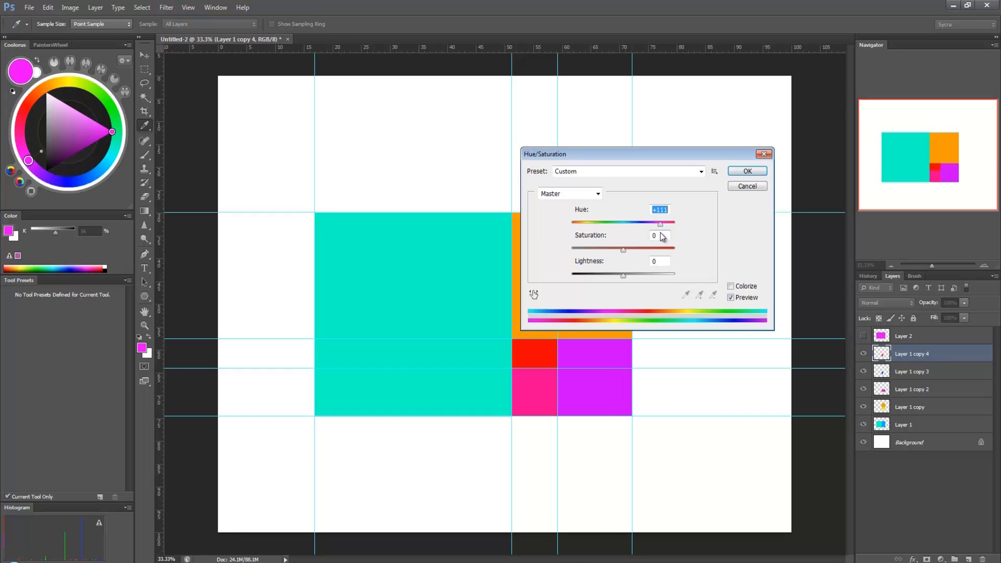
pyautogui.click(738, 179)
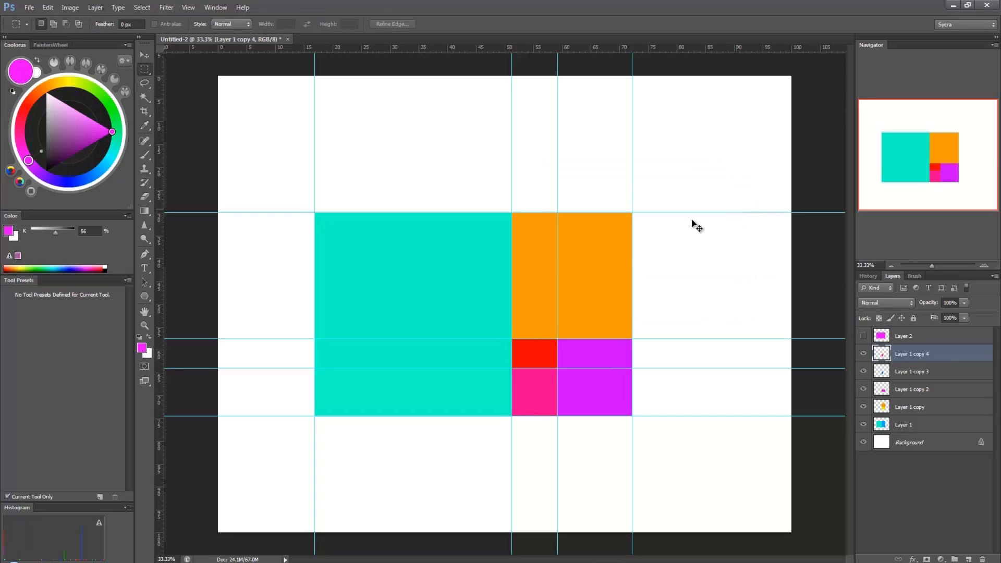
# Step: Rotate the pink-red pair a quarter turn, snap it above the blue square, and guide its edge
pyautogui.hotkey('ctrl', 't')
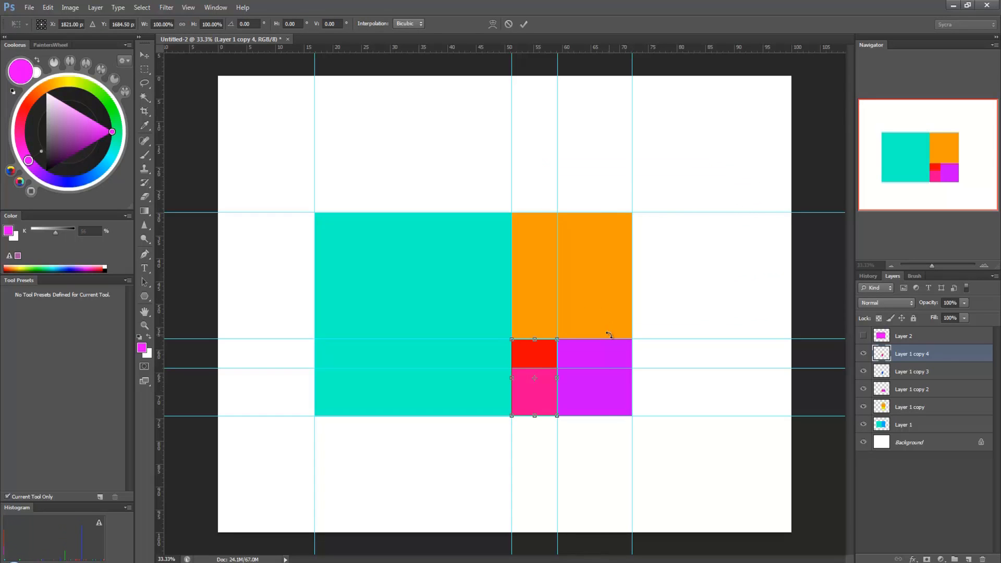
pyautogui.moveTo(609, 323); pyautogui.dragTo(569, 430)
pyautogui.moveTo(524, 385); pyautogui.dragTo(557, 368)
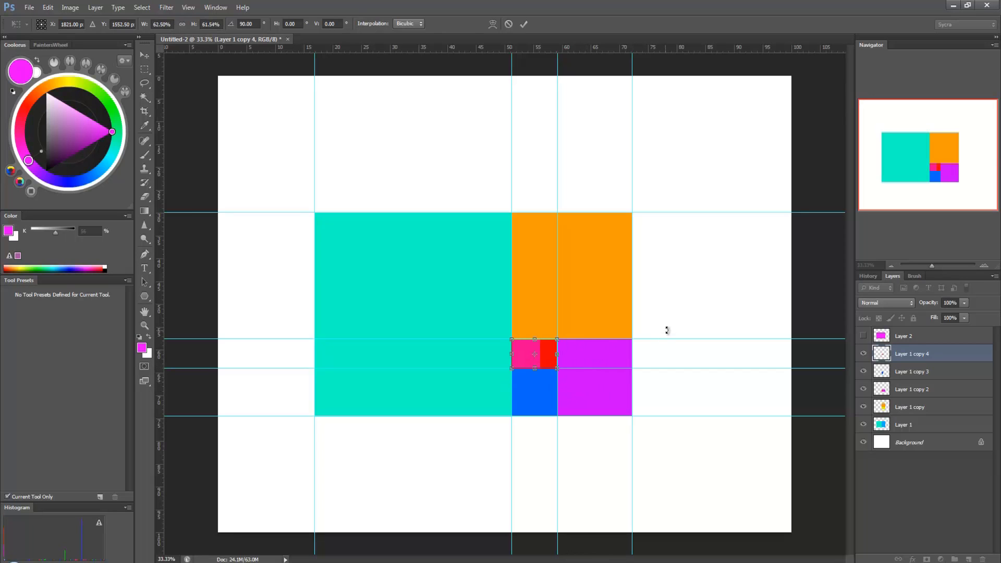
pyautogui.press('Return')
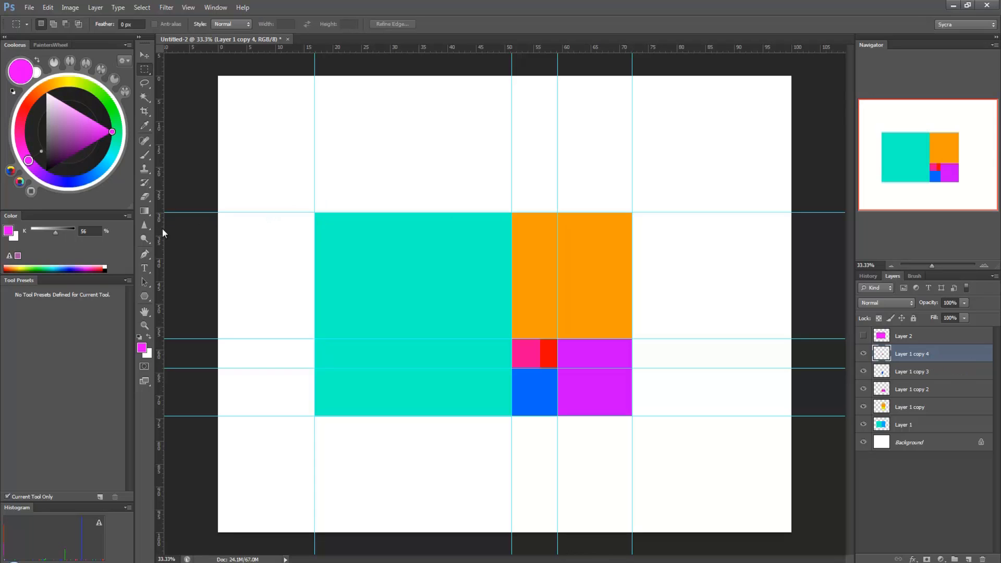
pyautogui.moveTo(162, 229); pyautogui.dragTo(540, 301)
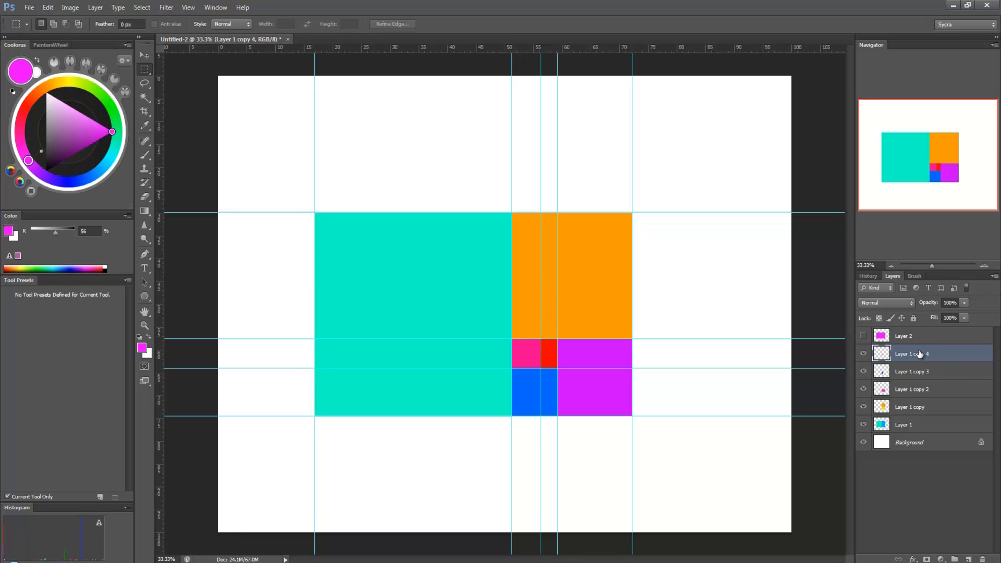
# Step: Duplicate the small square pair and shift the copy's hue by +71
pyautogui.hotkey('ctrl', 'j')
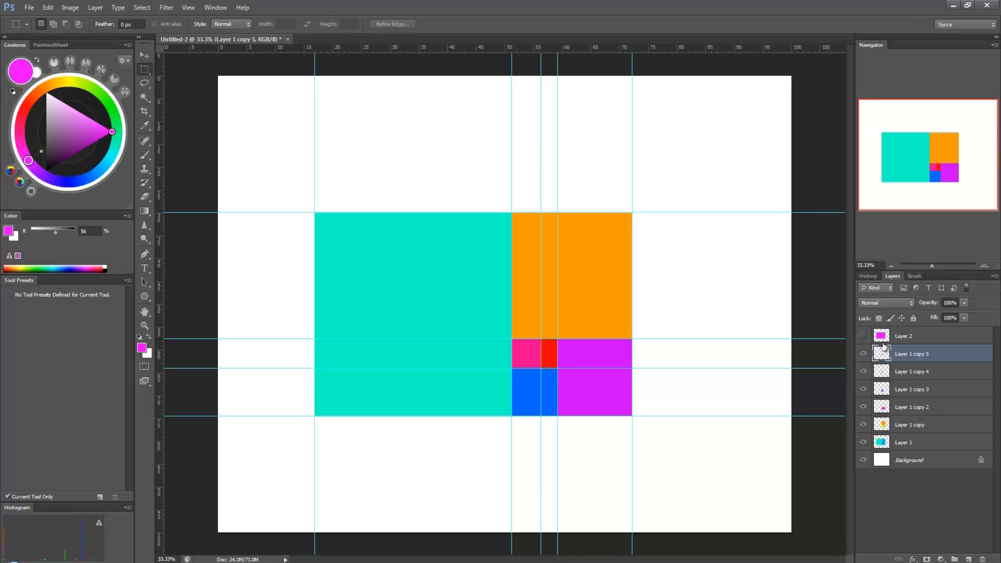
pyautogui.hotkey('ctrl', 'u')
pyautogui.moveTo(621, 224); pyautogui.dragTo(652, 223)
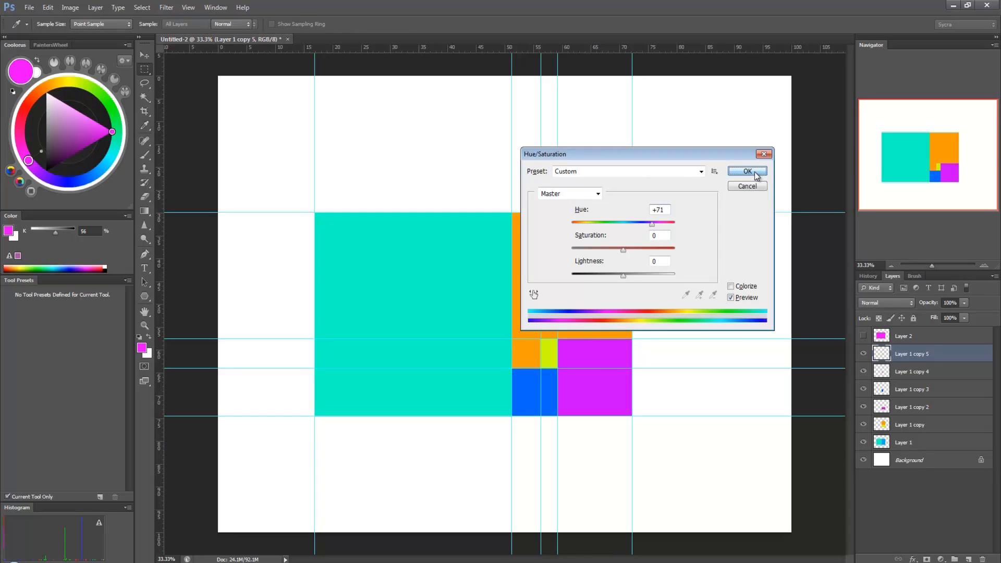
pyautogui.click(758, 172)
# Step: Rotate the copied pair a quarter turn and move it down into the gap beside the pink square
pyautogui.hotkey('ctrl', 't')
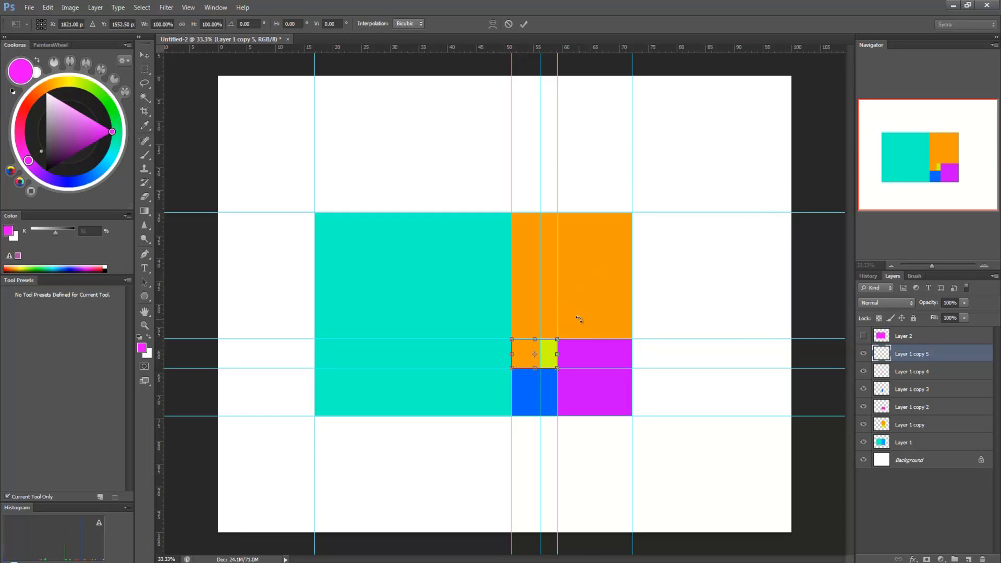
pyautogui.moveTo(593, 323); pyautogui.dragTo(556, 402)
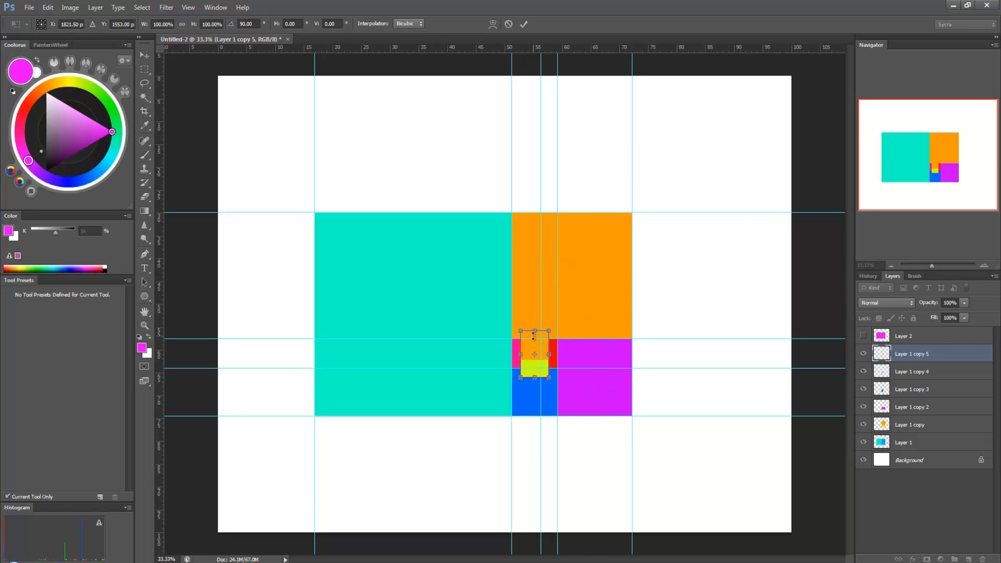
pyautogui.moveTo(531, 348); pyautogui.dragTo(559, 371)
pyautogui.press('Return')
pyautogui.press('m')
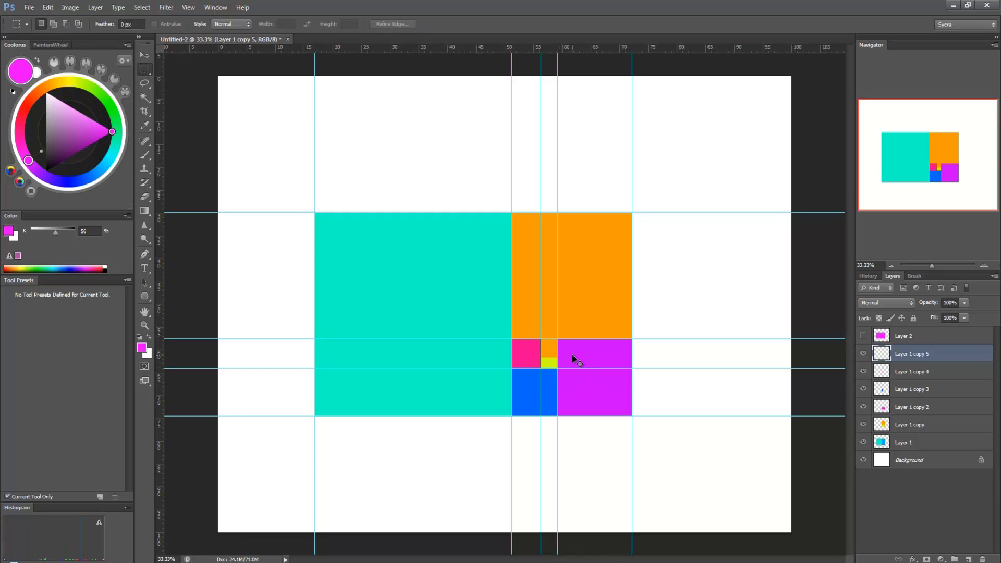
# Step: Shift the small squares' hue by -27 to make them red and amber
pyautogui.hotkey('ctrl', 'u')
pyautogui.moveTo(605, 227); pyautogui.dragTo(609, 227)
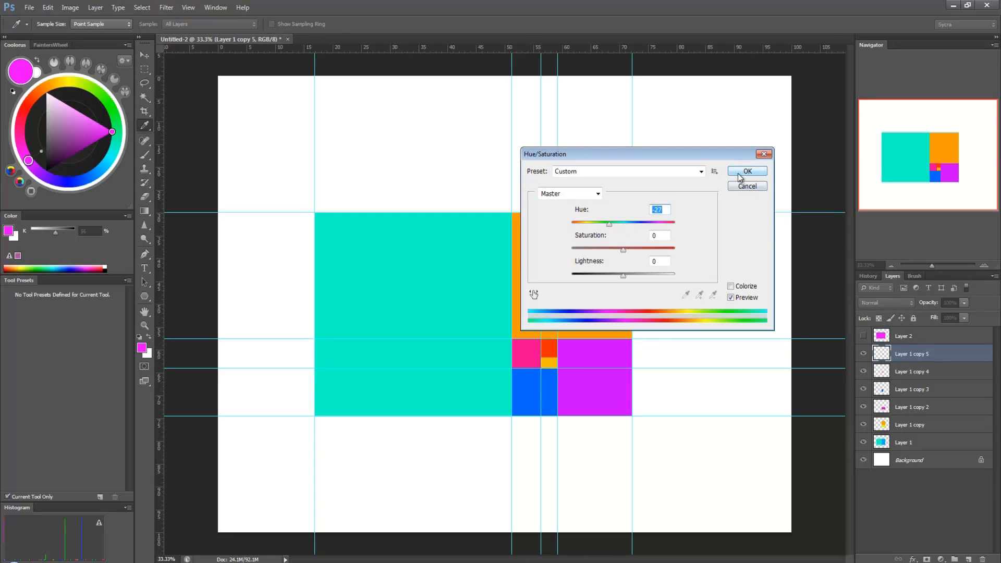
pyautogui.click(738, 174)
pyautogui.press('m')
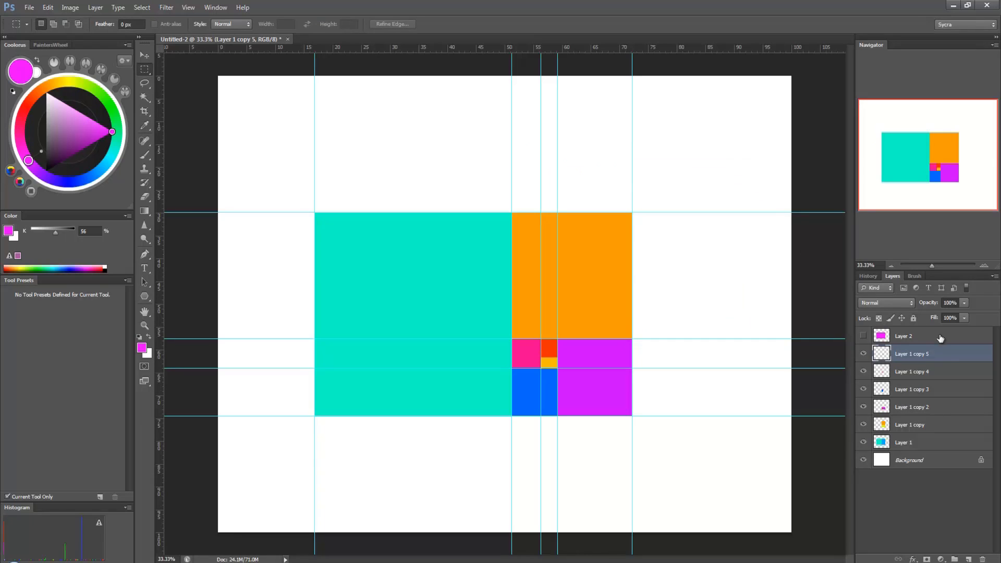
# Step: Duplicate the small pair and recolour the copy yellow and green (Hue +25)
pyautogui.hotkey('ctrl', 'j')
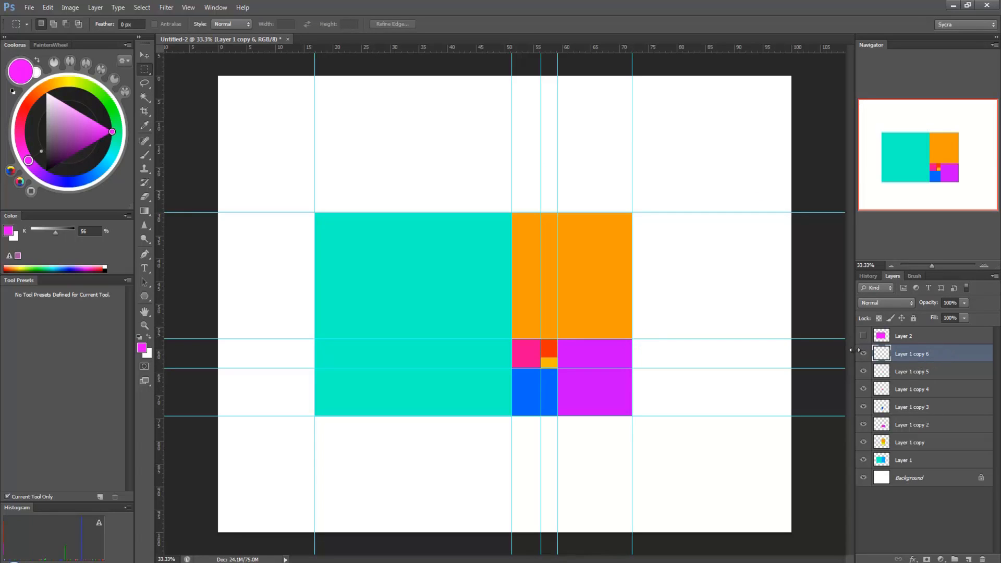
pyautogui.hotkey('ctrl', 't')
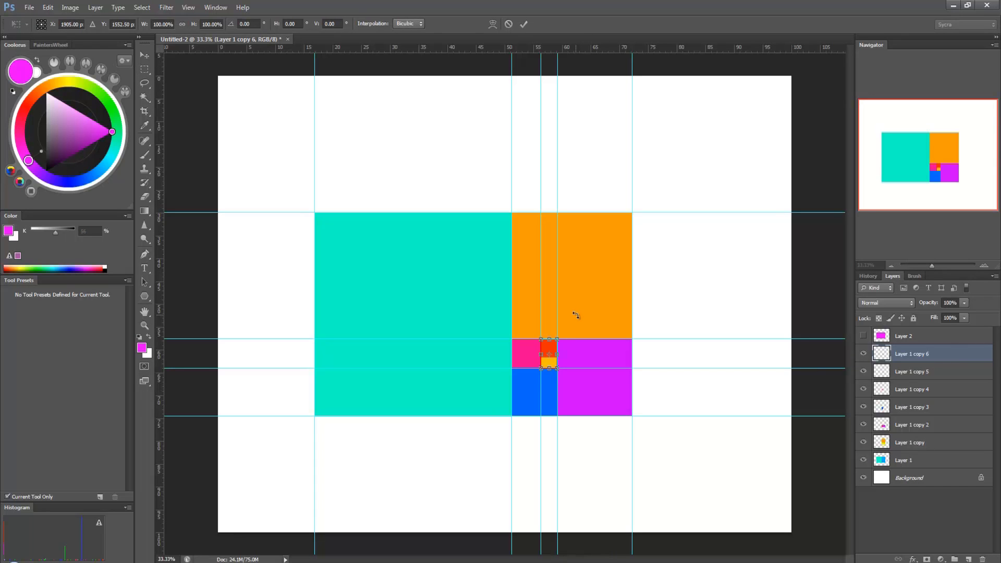
pyautogui.press('Return')
pyautogui.hotkey('ctrl', 'u')
pyautogui.moveTo(623, 223); pyautogui.dragTo(649, 233)
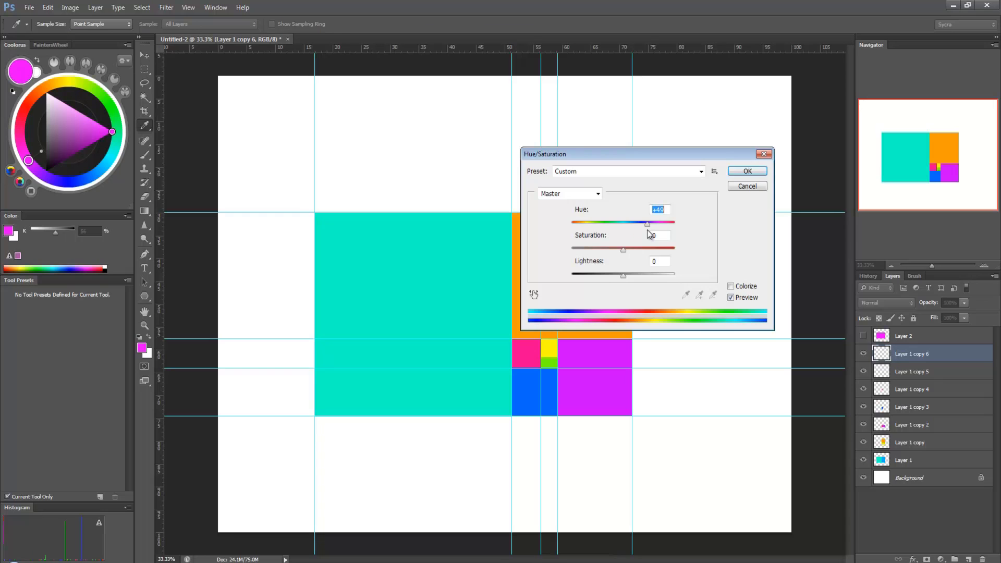
pyautogui.click(744, 173)
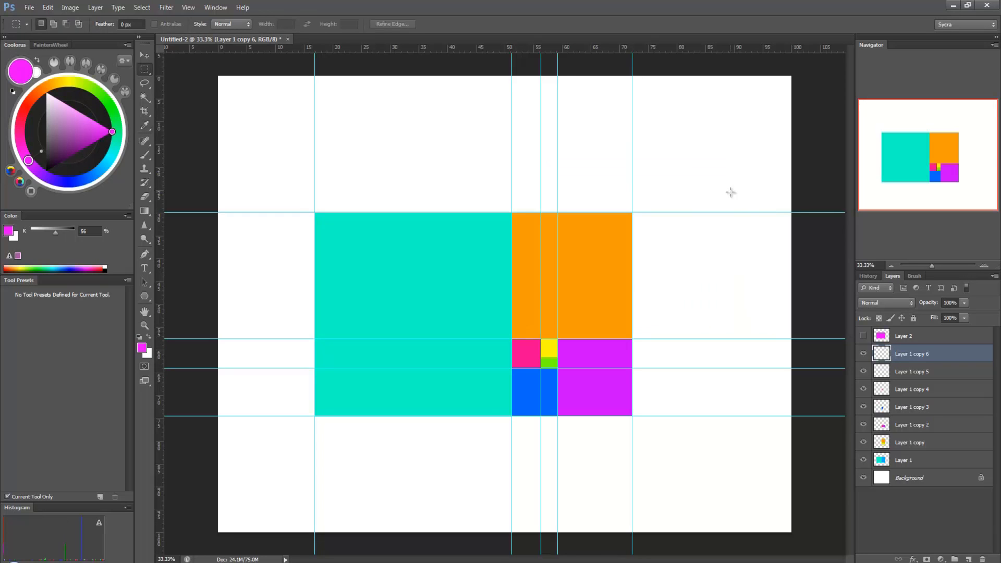
# Step: Rotate and fit the yellow-green pair into the last corner gap, hide guides, and reset colours
pyautogui.hotkey('ctrl', 't')
pyautogui.moveTo(578, 299); pyautogui.dragTo(585, 397)
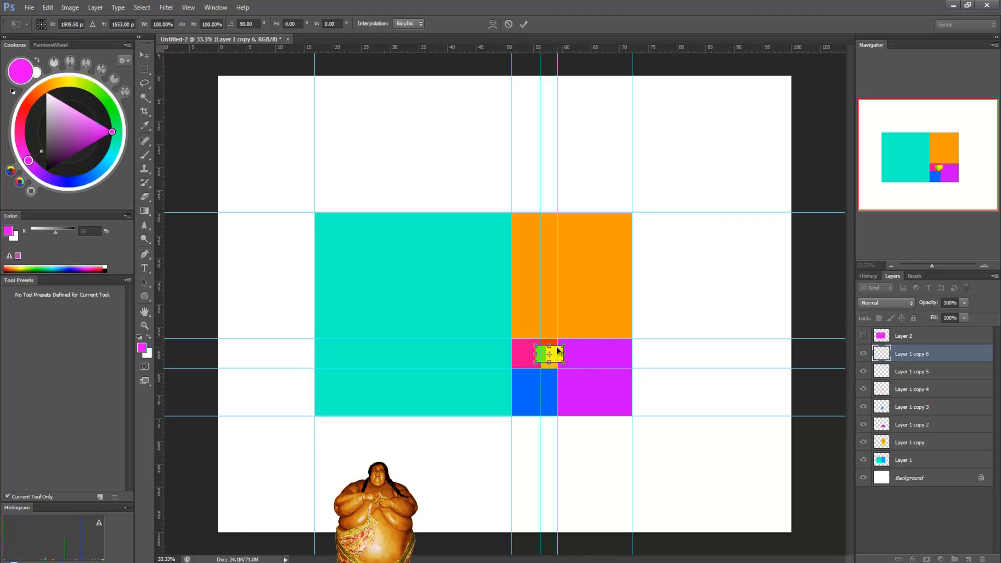
pyautogui.moveTo(549, 354)
pyautogui.mouseDown()
pyautogui.moveTo(557, 352)
pyautogui.moveTo(546, 373)
pyautogui.moveTo(543, 359)
pyautogui.moveTo(563, 352)
pyautogui.moveTo(557, 362)
pyautogui.mouseUp()
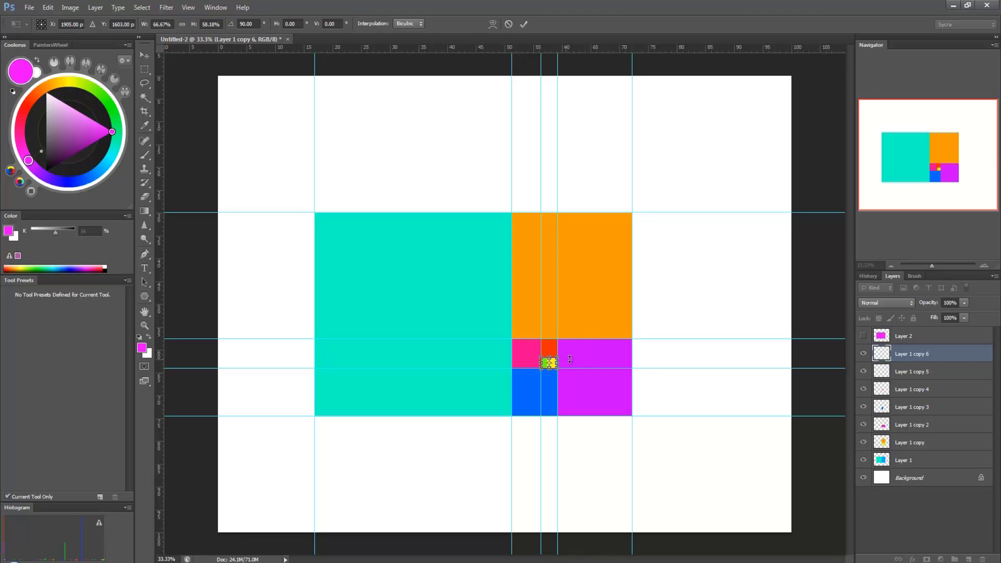
pyautogui.press('Return')
pyautogui.hotkey('ctrl', ';')
pyautogui.press('d')
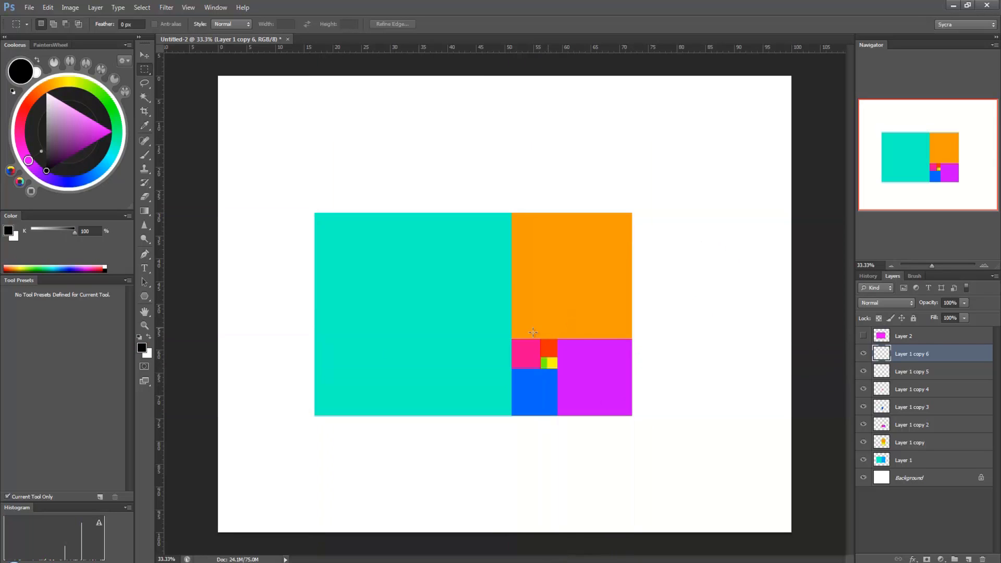
# Step: Add a new empty Layer 3 on top and switch to the Elliptical Marquee tool
pyautogui.click(962, 558)
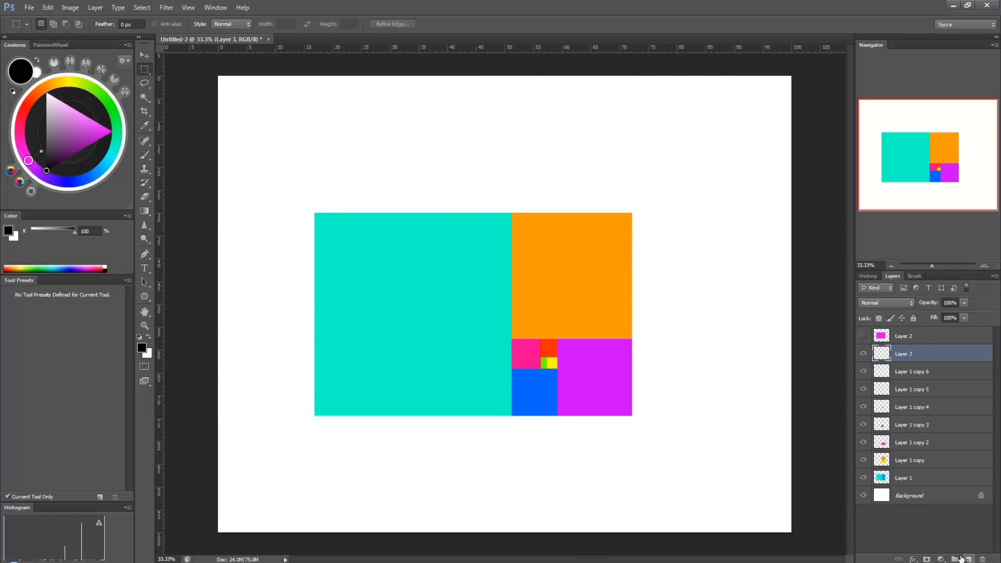
pyautogui.rightClick(142, 73)
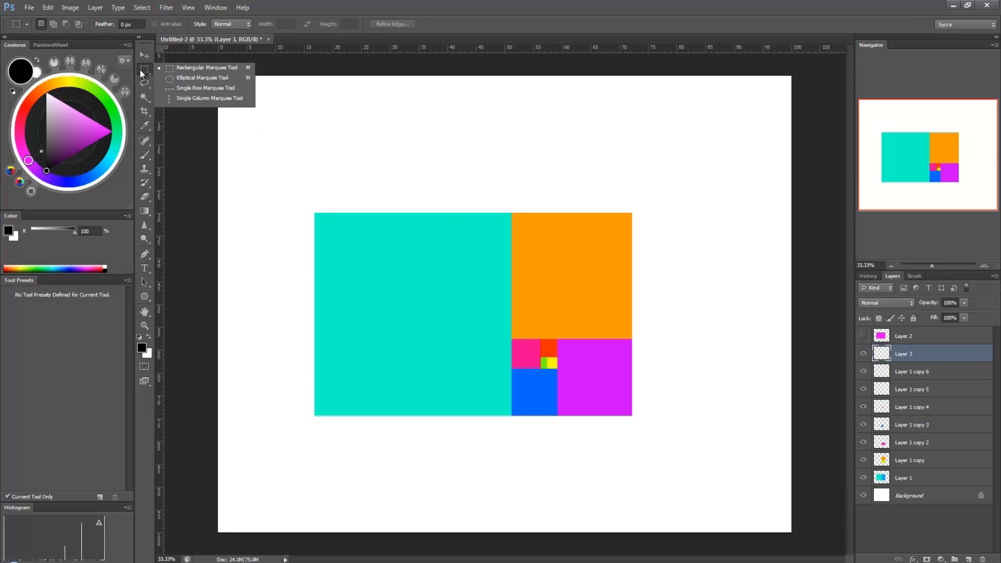
pyautogui.click(202, 79)
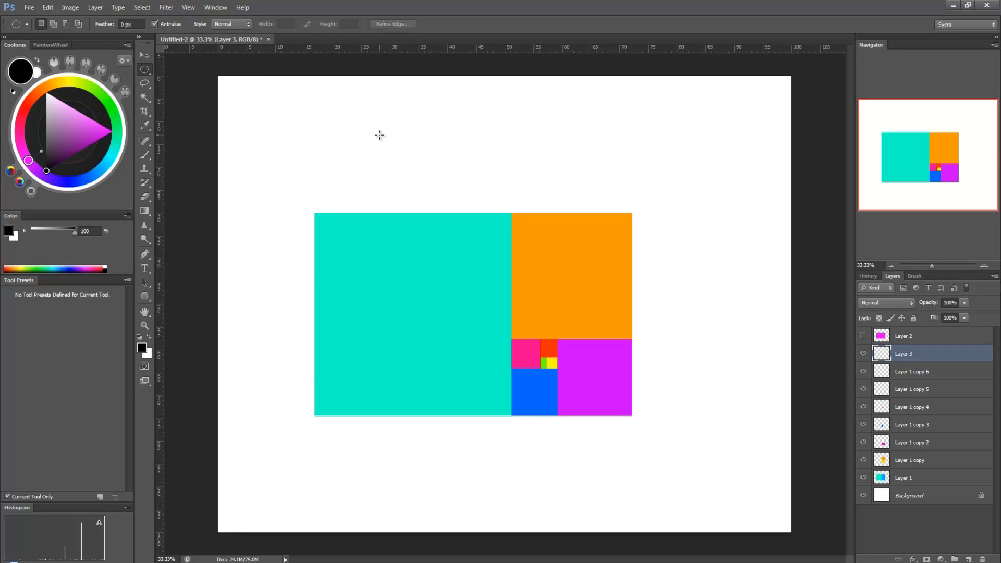
# Step: Practise drawing circular selections on the canvas, discarding each trial
pyautogui.moveTo(341, 135)
pyautogui.mouseDown()
pyautogui.moveTo(454, 250)
pyautogui.moveTo(451, 311)
pyautogui.mouseUp()
pyautogui.click(483, 154)
pyautogui.click(527, 159)
pyautogui.moveTo(374, 123); pyautogui.dragTo(555, 279)
pyautogui.click(353, 139)
pyautogui.moveTo(353, 138); pyautogui.dragTo(436, 242)
pyautogui.click(690, 369)
pyautogui.moveTo(690, 370); pyautogui.dragTo(515, 143)
pyautogui.moveTo(379, 188); pyautogui.dragTo(378, 158)
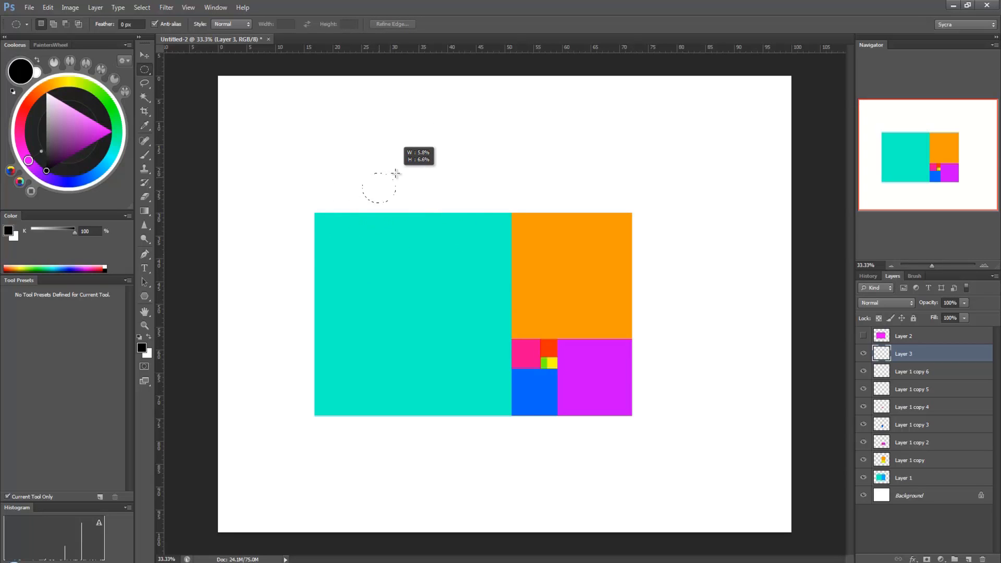
pyautogui.moveTo(396, 173); pyautogui.dragTo(458, 93)
pyautogui.click(613, 173)
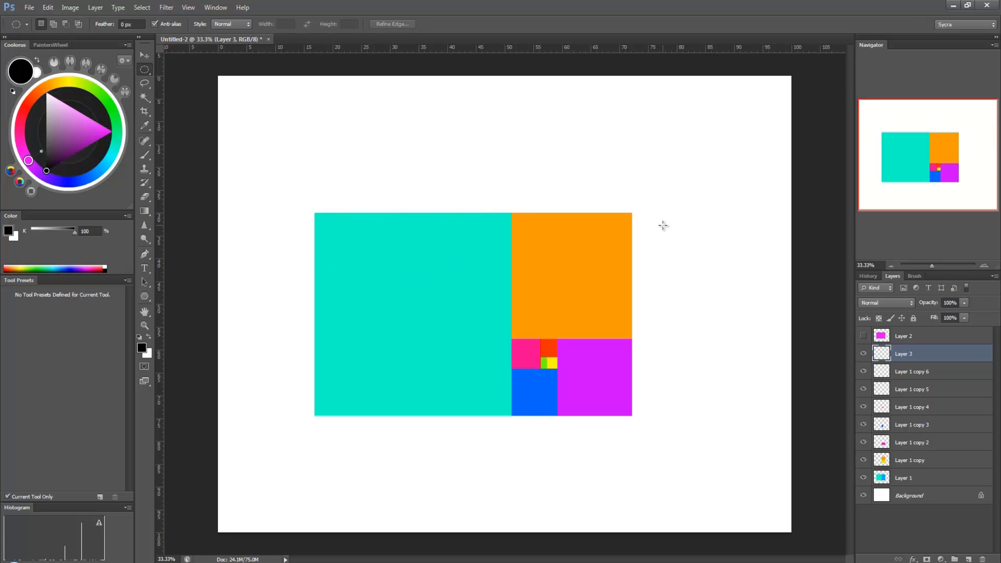
# Step: Try circle selections over the large squares and teal-orange boundary, then show the guides again
pyautogui.moveTo(386, 163); pyautogui.dragTo(631, 349)
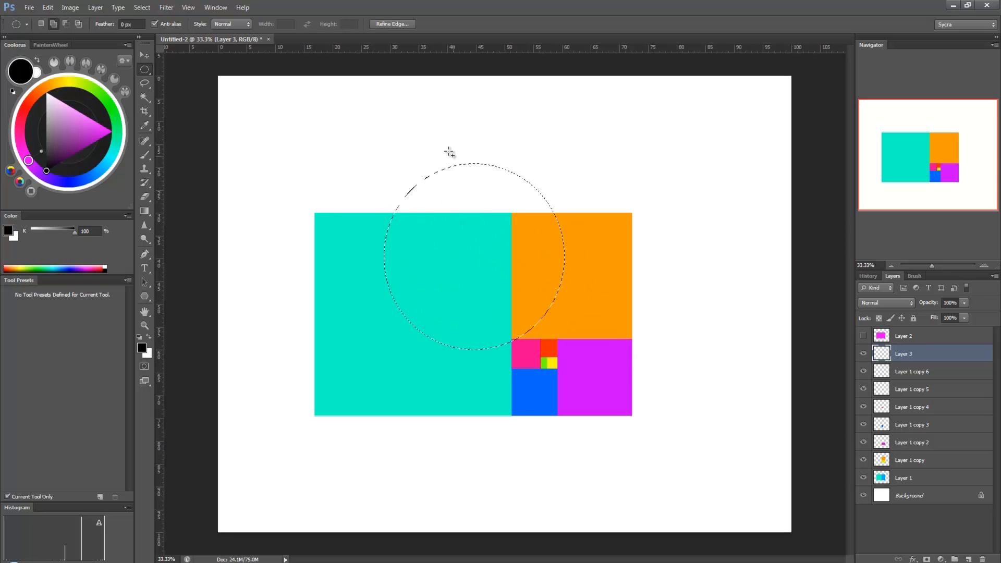
pyautogui.moveTo(482, 200); pyautogui.dragTo(433, 169)
pyautogui.click(442, 216)
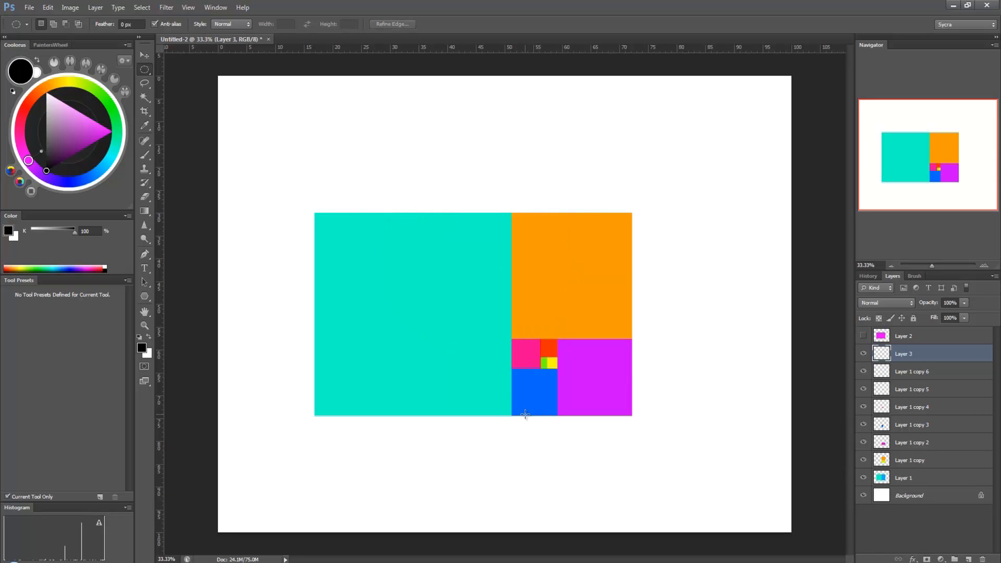
pyautogui.moveTo(503, 418); pyautogui.dragTo(412, 245)
pyautogui.click(436, 279)
pyautogui.moveTo(501, 286); pyautogui.dragTo(417, 313)
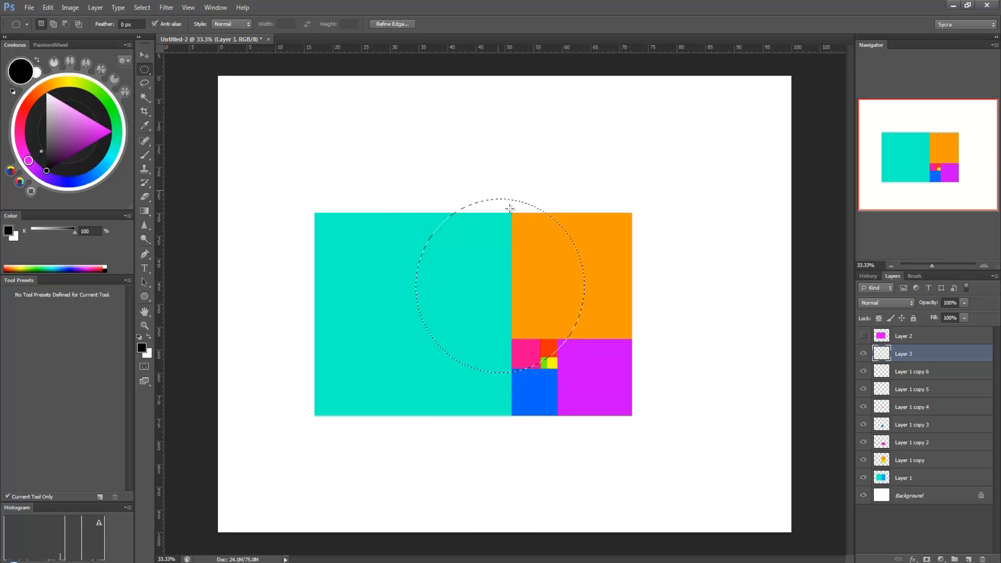
pyautogui.click(504, 292)
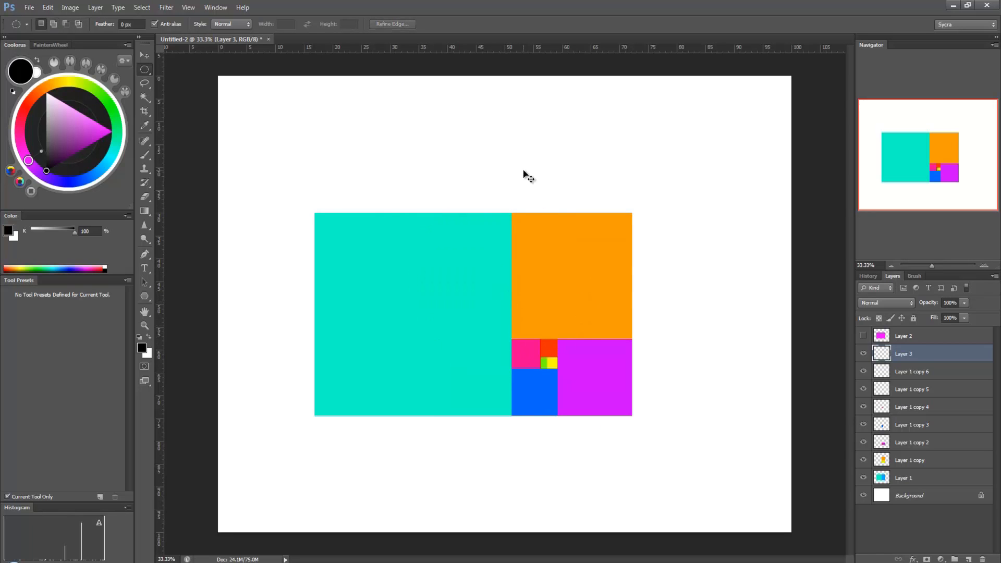
pyautogui.hotkey('ctrl', ';')
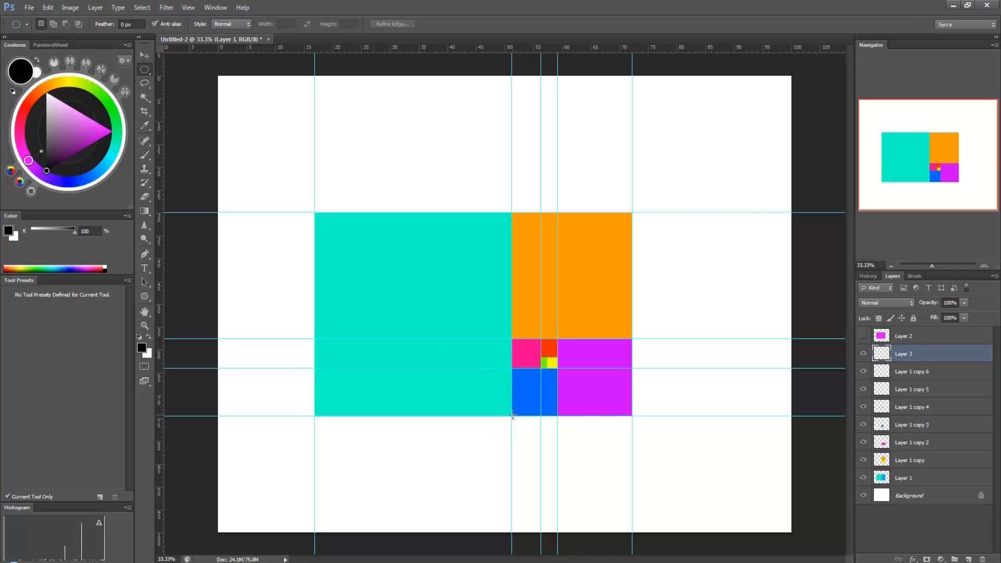
# Step: Draw a circle from the blue square's corner, stroke it in black via Edit > Stroke, and deselect
pyautogui.moveTo(513, 416); pyautogui.dragTo(311, 211)
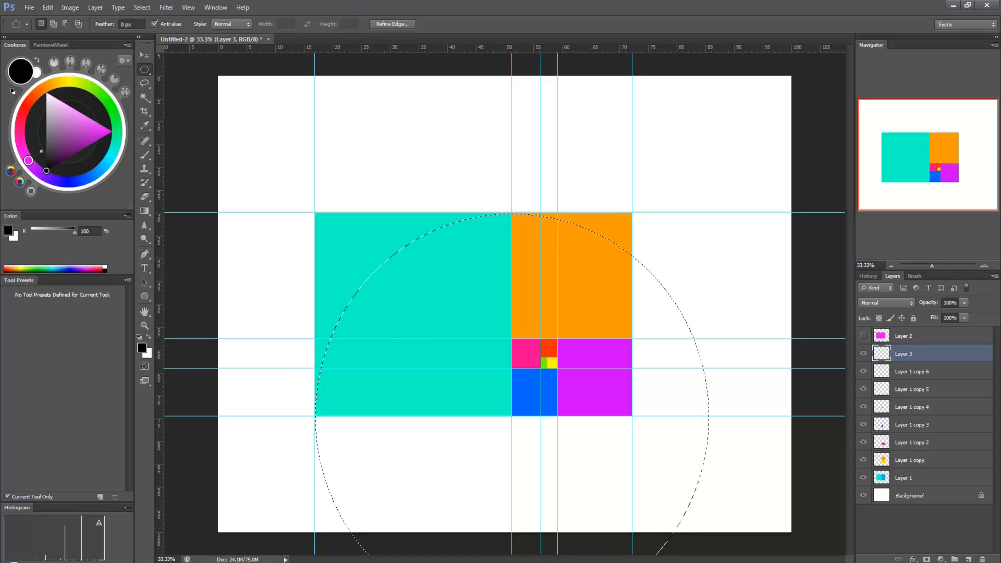
pyautogui.click(48, 7)
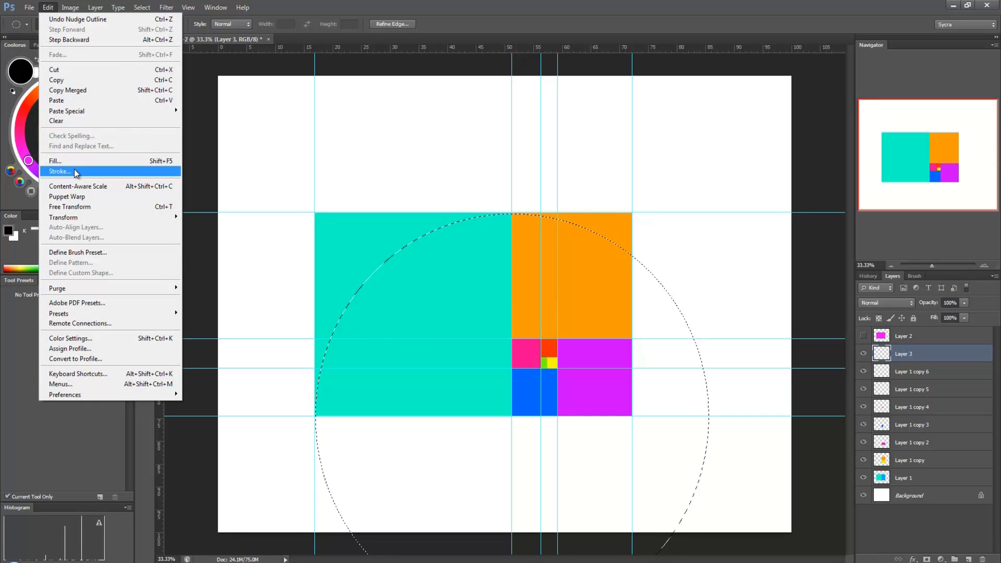
pyautogui.click(75, 172)
pyautogui.click(568, 157)
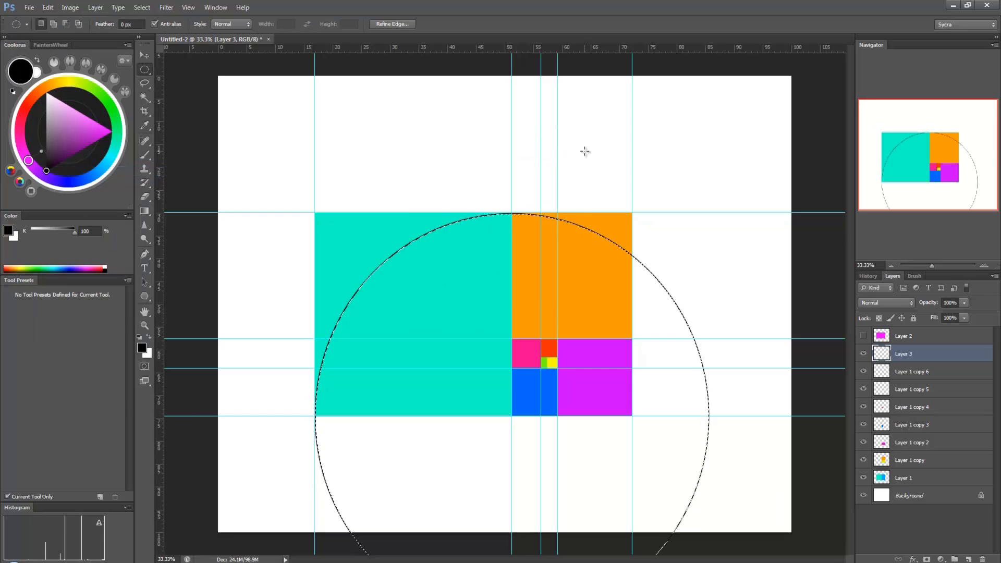
pyautogui.hotkey('ctrl', 'd')
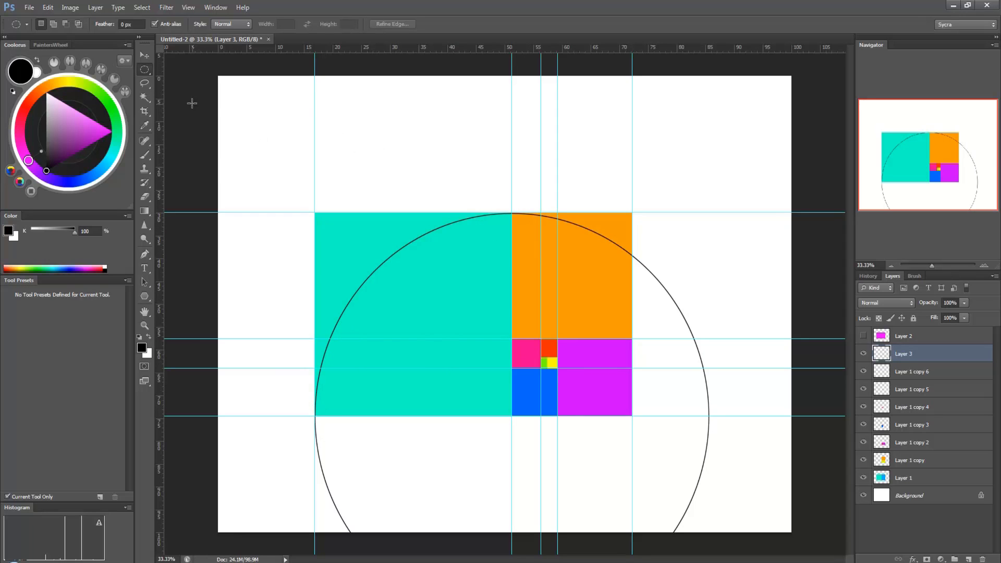
# Step: Switch back to the Rectangular Marquee tool and clear a stray tiny selection
pyautogui.rightClick(147, 68)
pyautogui.click(193, 67)
pyautogui.moveTo(364, 168); pyautogui.dragTo(367, 172)
pyautogui.click(334, 225)
# Step: Delete the circle outside the cyan square, leaving a quarter arc, and copy it to a new layer
pyautogui.moveTo(315, 212); pyautogui.dragTo(512, 417)
pyautogui.hotkey('ctrl', 'shift', 'i')
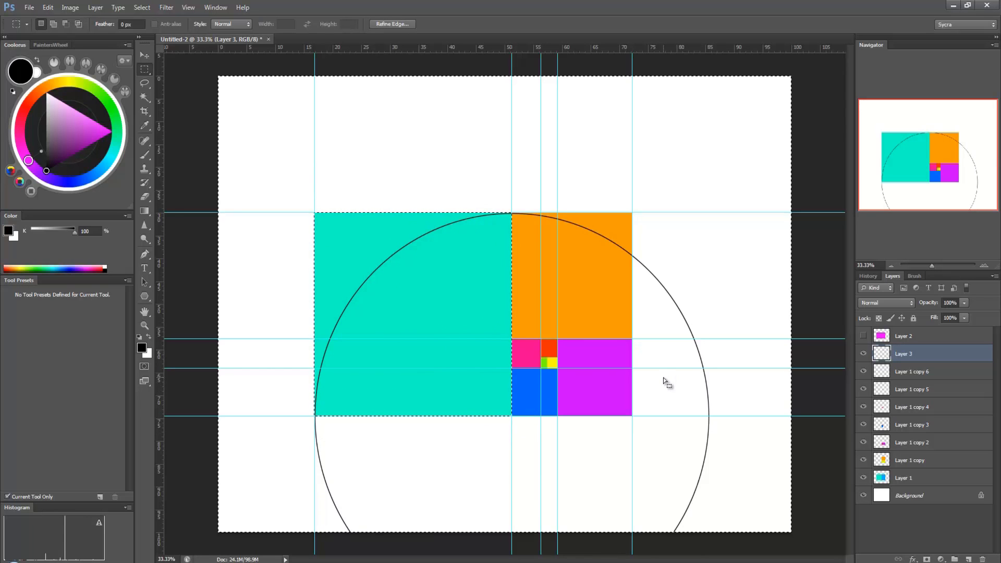
pyautogui.press('Delete')
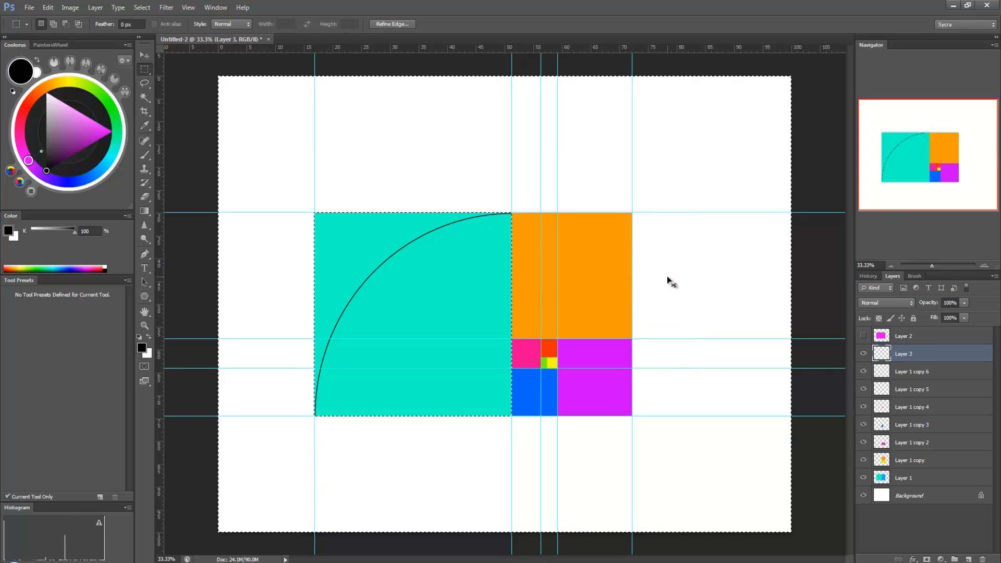
pyautogui.hotkey('ctrl', 'shift', 'i')
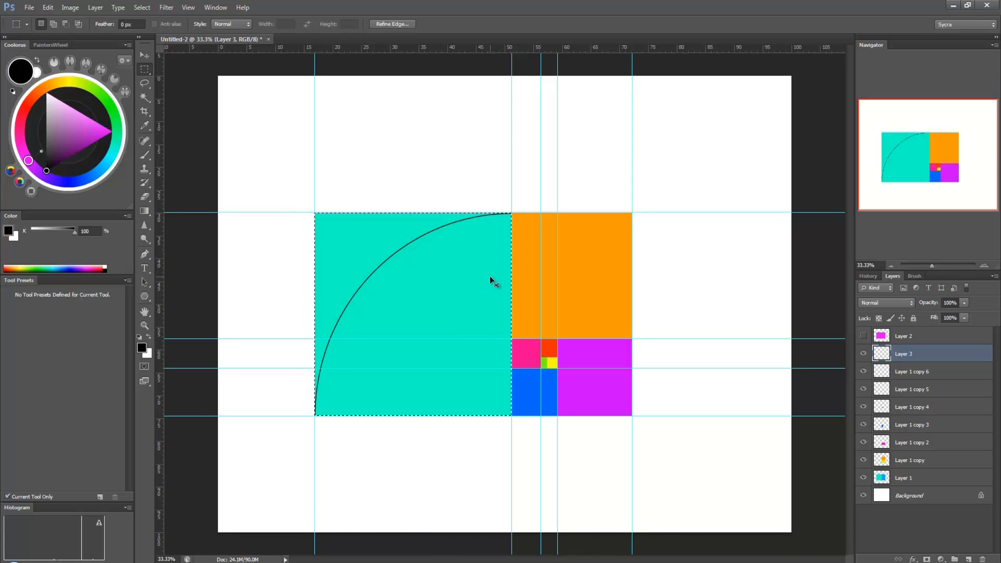
pyautogui.hotkey('ctrl', 'j')
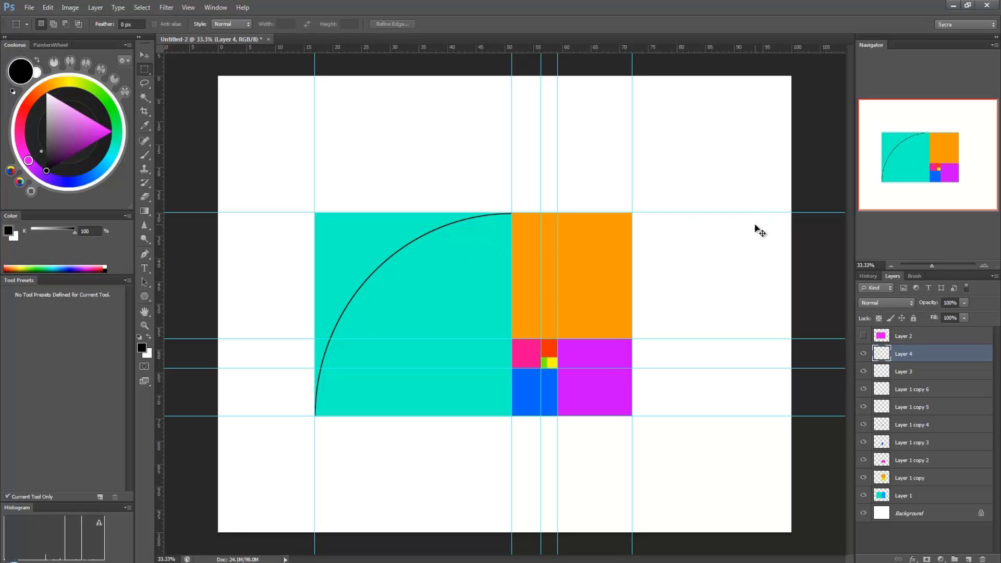
# Step: Rotate the arc 90°, move it to the orange square, and shrink it to fit
pyautogui.hotkey('ctrl', 't')
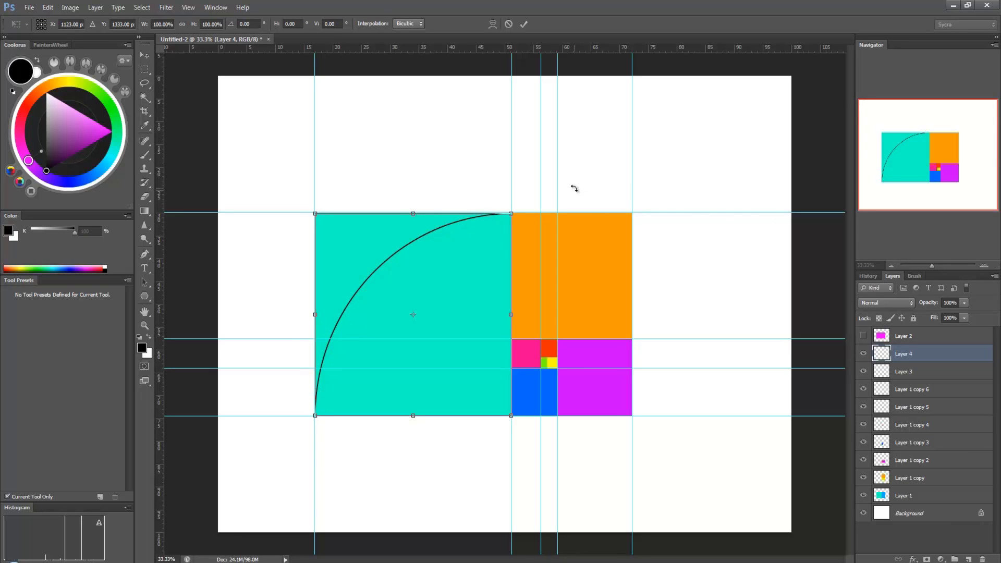
pyautogui.moveTo(574, 188); pyautogui.dragTo(496, 424)
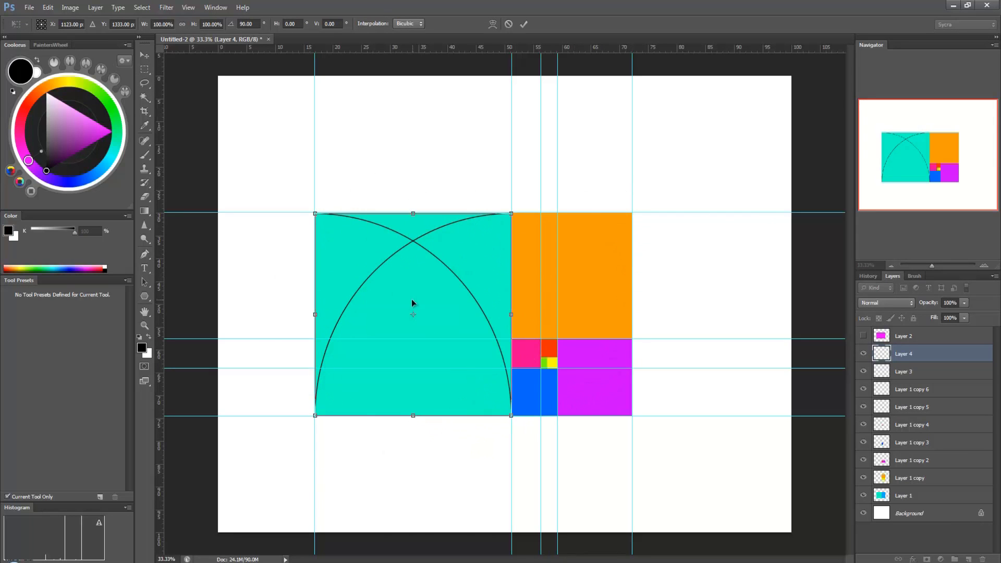
pyautogui.moveTo(408, 273); pyautogui.dragTo(605, 271)
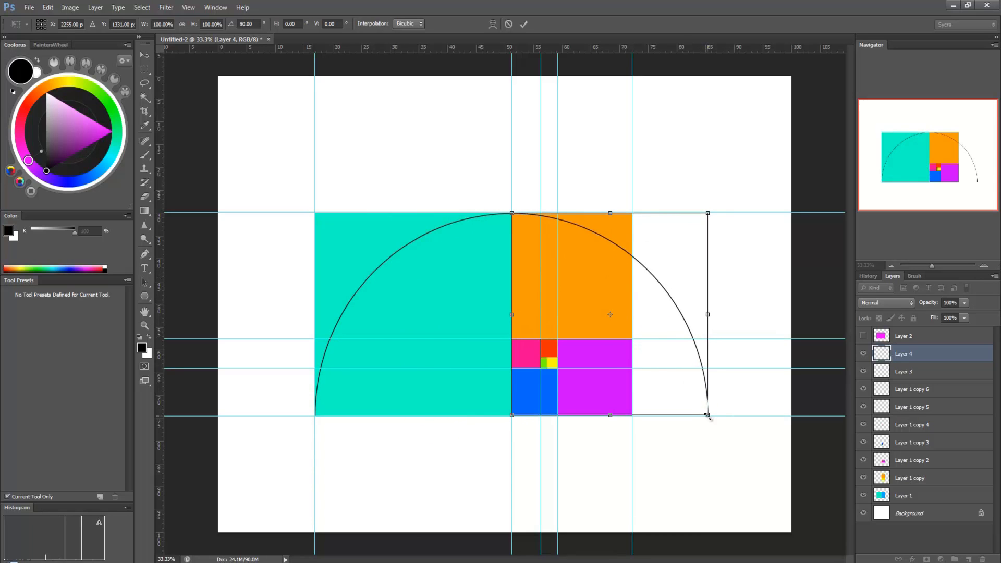
pyautogui.moveTo(708, 416); pyautogui.dragTo(632, 339)
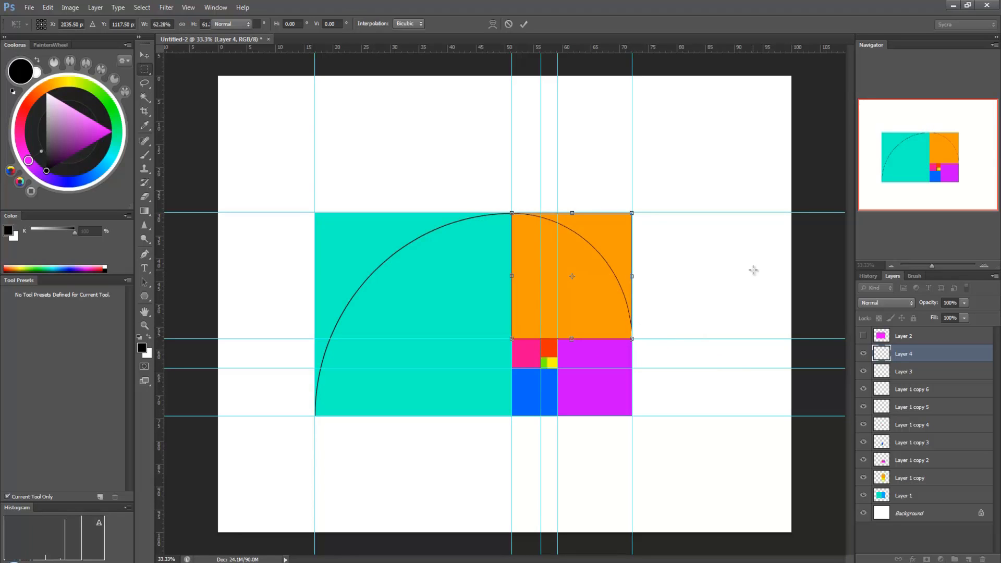
pyautogui.press('Return')
# Step: Duplicate the arc, turn it 90°, and shrink it into the purple square
pyautogui.hotkey('ctrl', 'j')
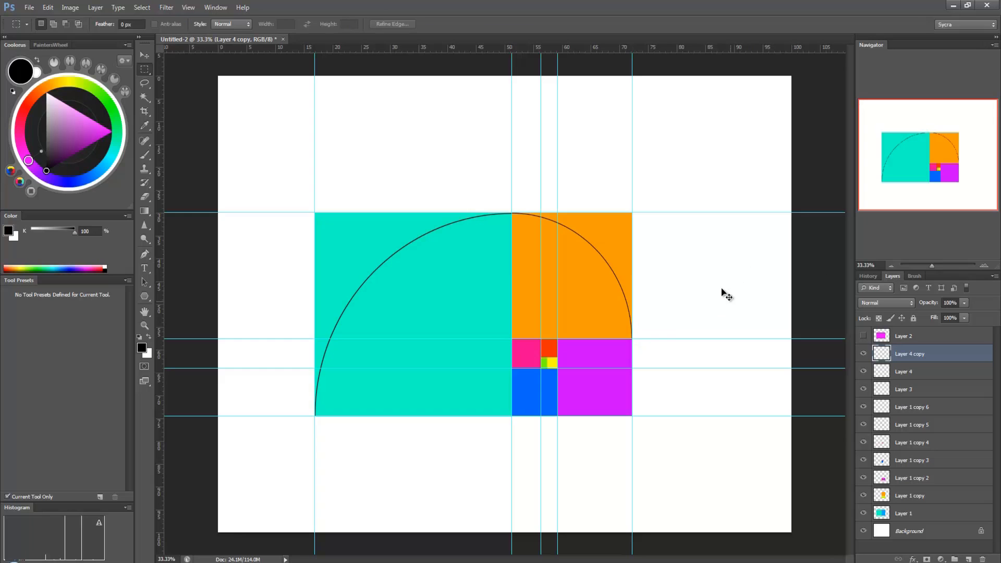
pyautogui.hotkey('ctrl', 't')
pyautogui.moveTo(645, 182); pyautogui.dragTo(664, 353)
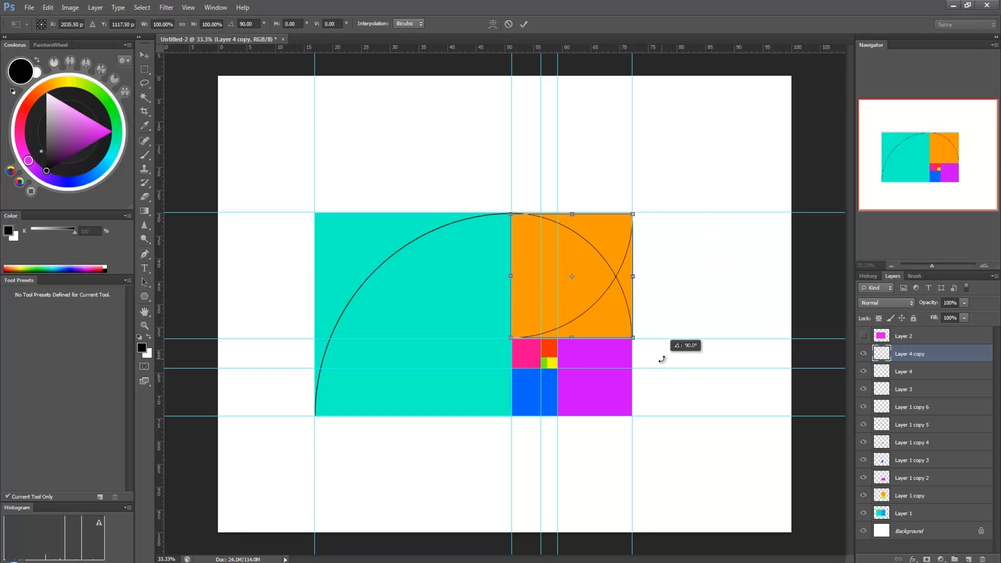
pyautogui.moveTo(599, 258); pyautogui.dragTo(598, 391)
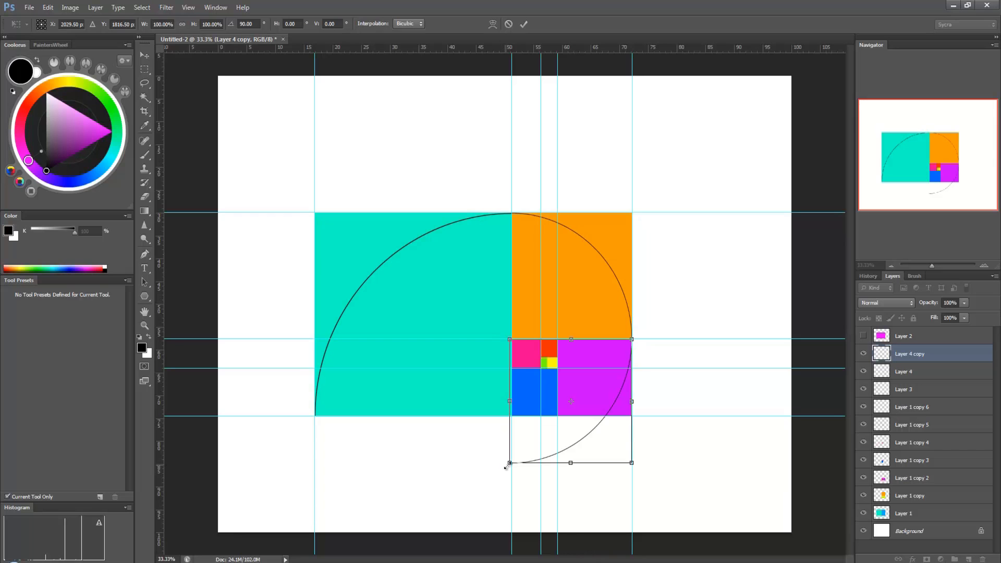
pyautogui.moveTo(507, 465); pyautogui.dragTo(557, 415)
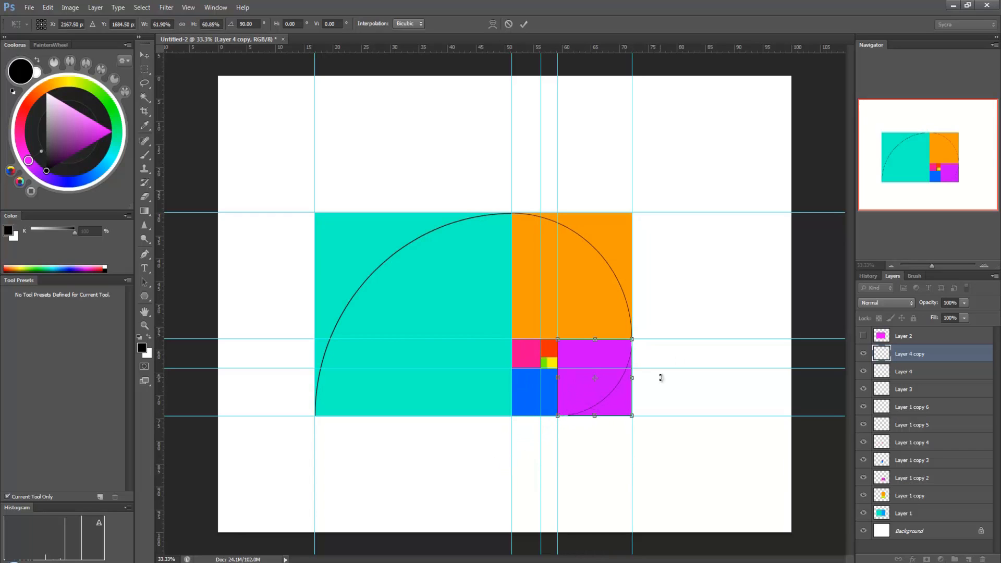
pyautogui.press('Return')
pyautogui.press('m')
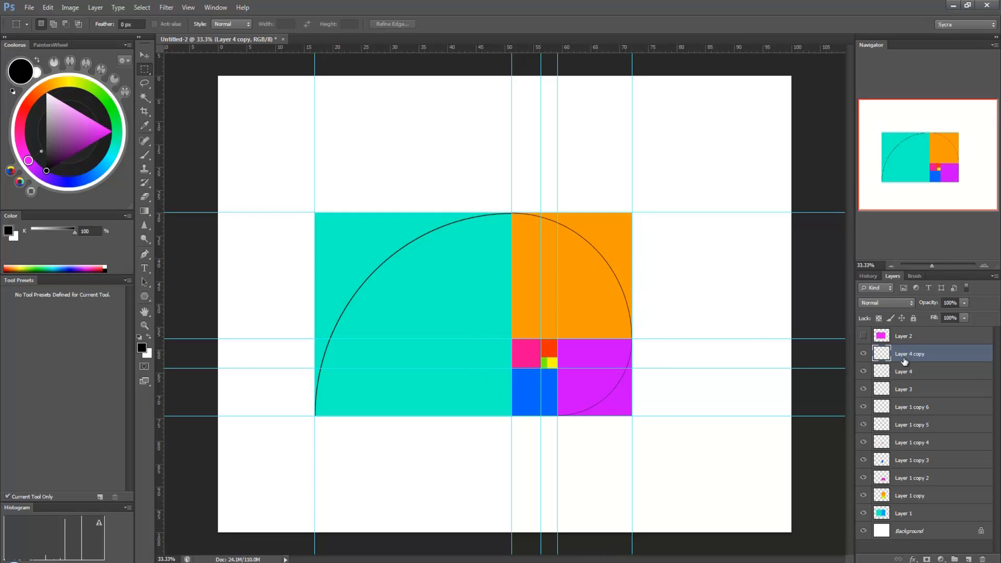
# Step: Duplicate the arc, rotate it a quarter turn, and fit it into the blue square
pyautogui.hotkey('ctrl', 'j')
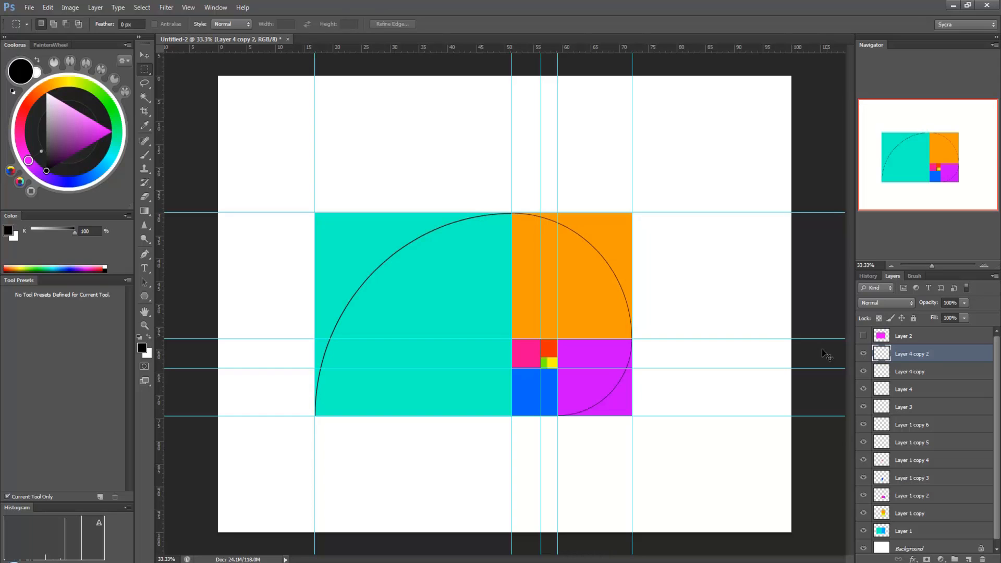
pyautogui.hotkey('ctrl', 't')
pyautogui.moveTo(720, 292); pyautogui.dragTo(648, 442)
pyautogui.moveTo(602, 398); pyautogui.dragTo(558, 413)
pyautogui.press('Return')
# Step: Duplicate the arc, rotate it a quarter turn, and place it in the pink square
pyautogui.hotkey('ctrl', 'j')
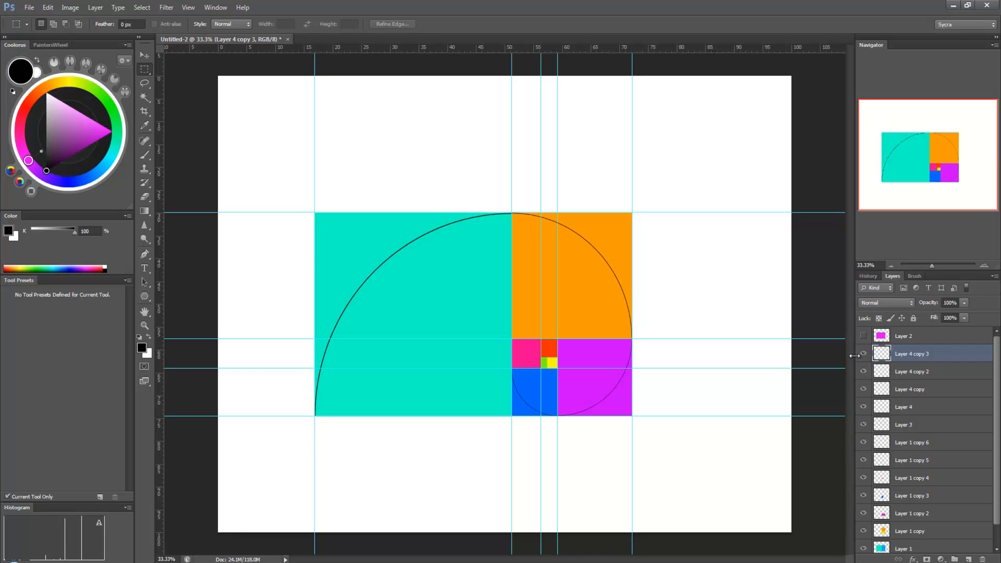
pyautogui.hotkey('ctrl', 't')
pyautogui.moveTo(636, 340); pyautogui.dragTo(577, 462)
pyautogui.moveTo(548, 390); pyautogui.dragTo(511, 368)
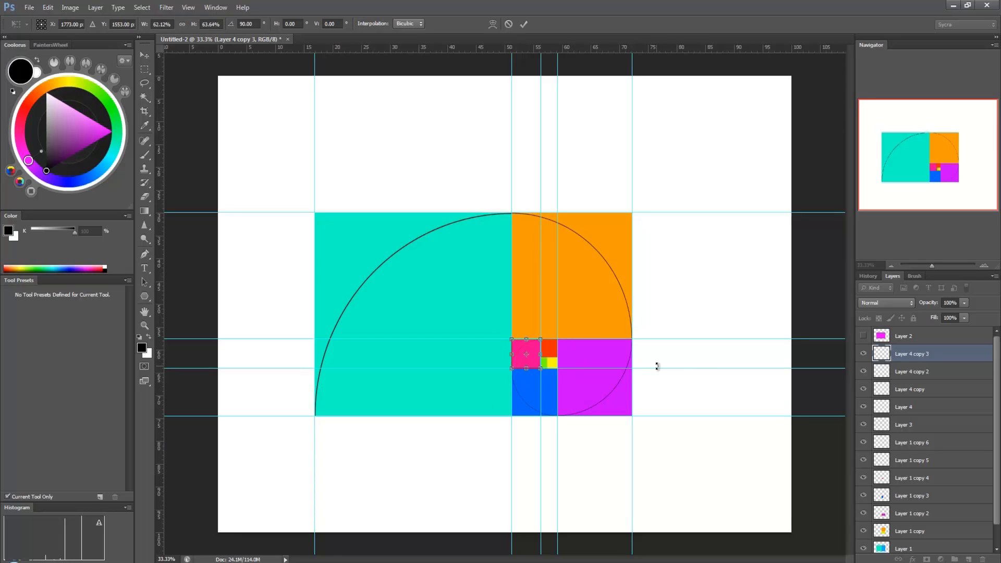
pyautogui.press('Return')
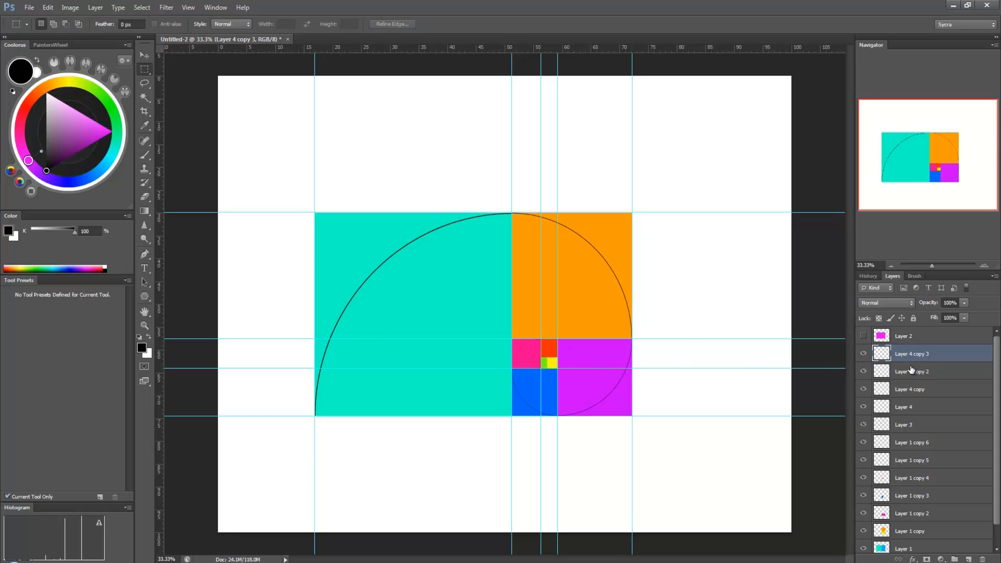
# Step: Duplicate the pink-square arc, rotate it a quarter turn, and fit it into the small red square
pyautogui.hotkey('ctrl', 'j')
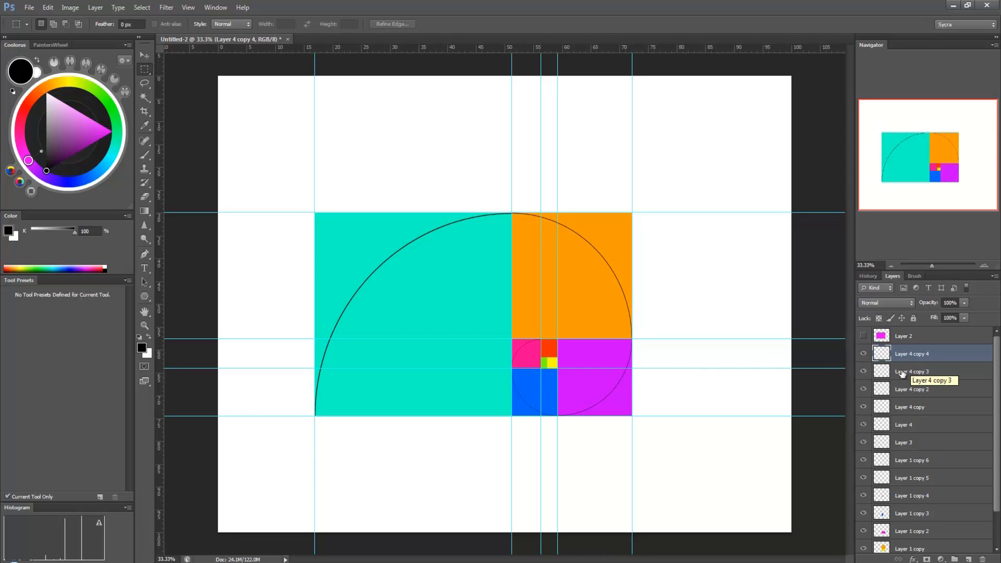
pyautogui.hotkey('ctrl', 't')
pyautogui.moveTo(657, 341); pyautogui.dragTo(570, 410)
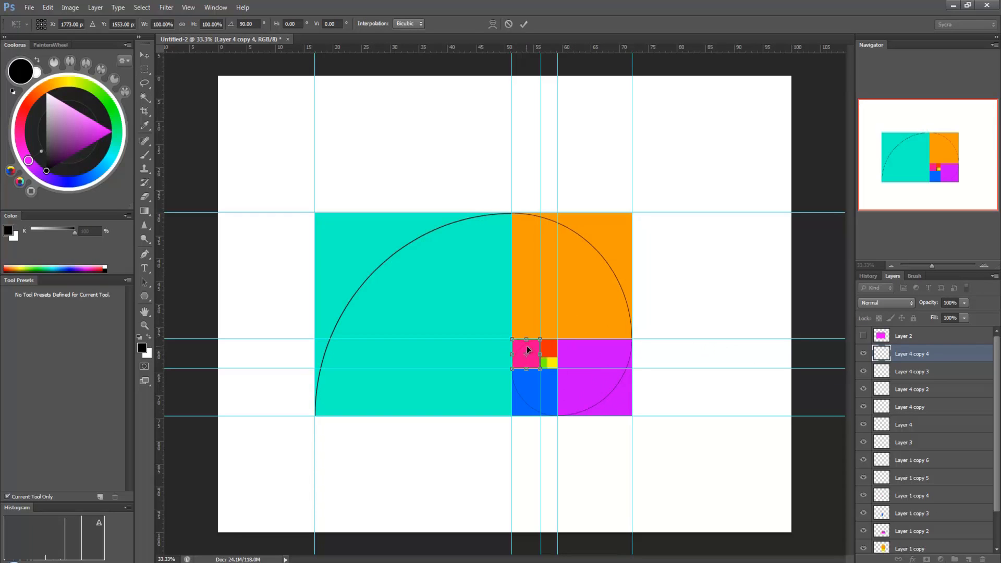
pyautogui.moveTo(528, 350); pyautogui.dragTo(554, 356)
pyautogui.press('Return')
pyautogui.press('m')
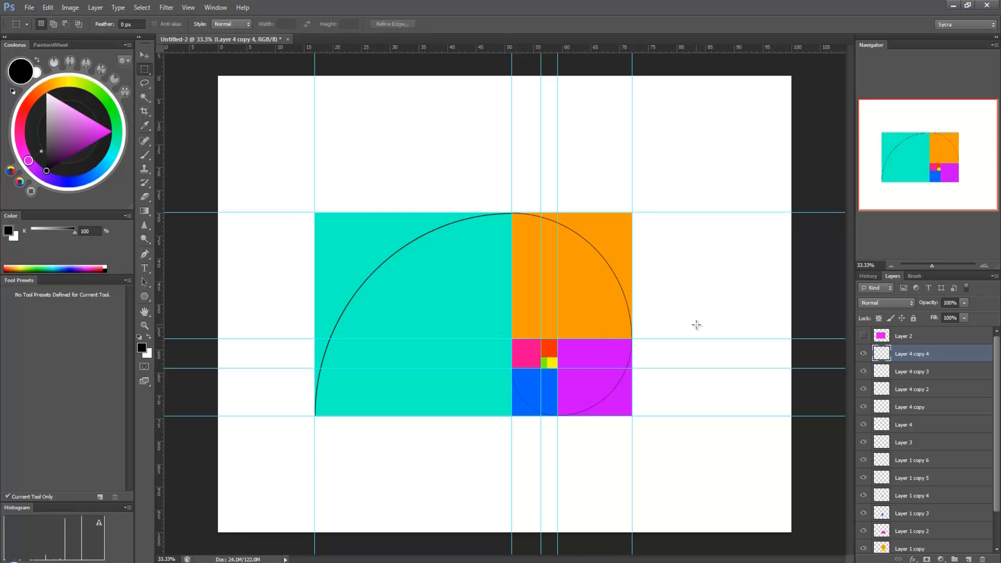
# Step: Duplicate the latest arc and rotate the copy 90° for the smallest squares
pyautogui.hotkey('ctrl', 'j')
pyautogui.hotkey('ctrl', 't')
pyautogui.moveTo(592, 314); pyautogui.dragTo(582, 365)
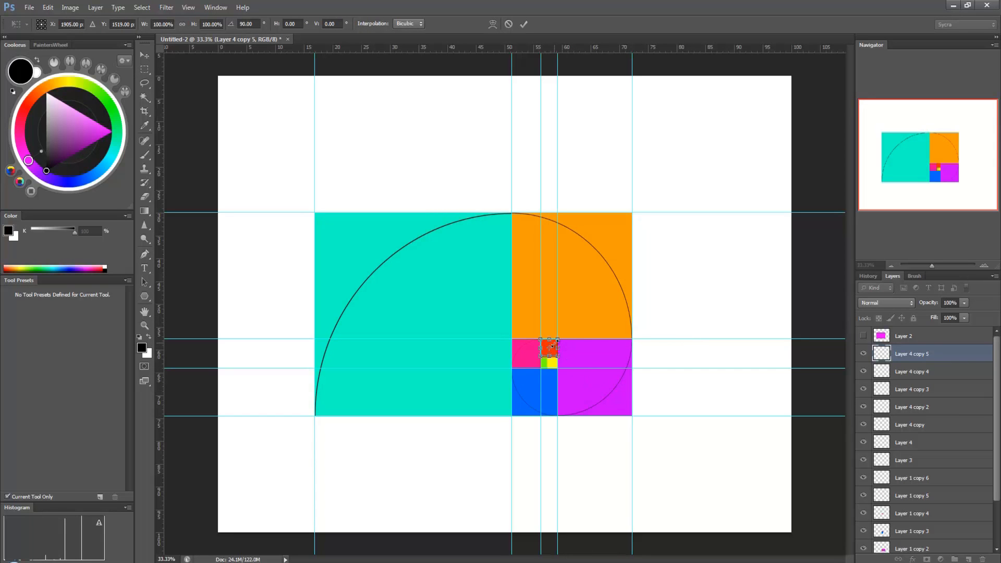
pyautogui.hotkey('ctrl', '+')
pyautogui.hotkey('ctrl', '+')
pyautogui.hotkey('ctrl', '+')
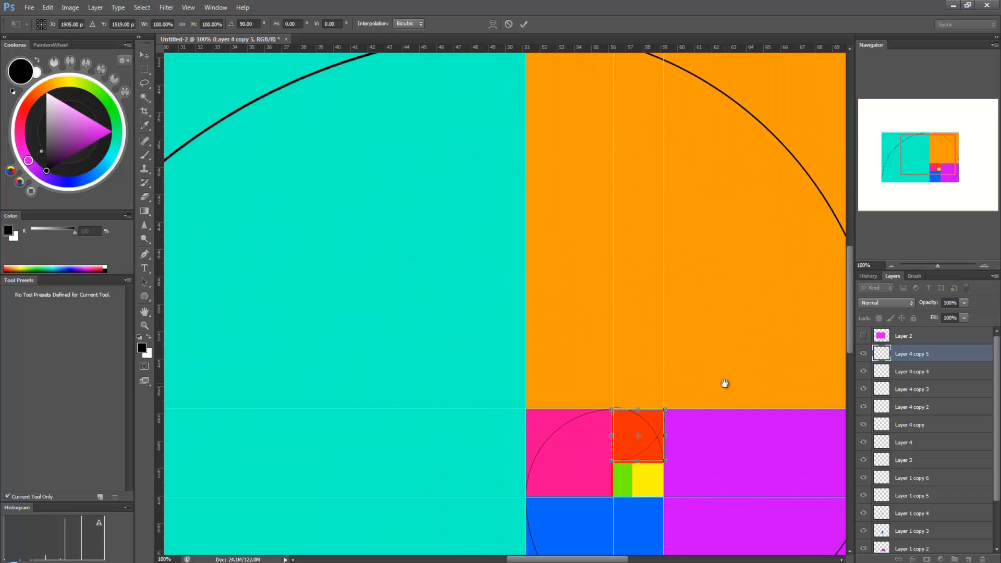
# Step: Move the rotated arc onto the green and yellow squares and shrink it to fit the yellow square
pyautogui.moveTo(724, 384); pyautogui.dragTo(675, 224)
pyautogui.moveTo(596, 261); pyautogui.dragTo(594, 315)
pyautogui.moveTo(559, 354); pyautogui.dragTo(584, 339)
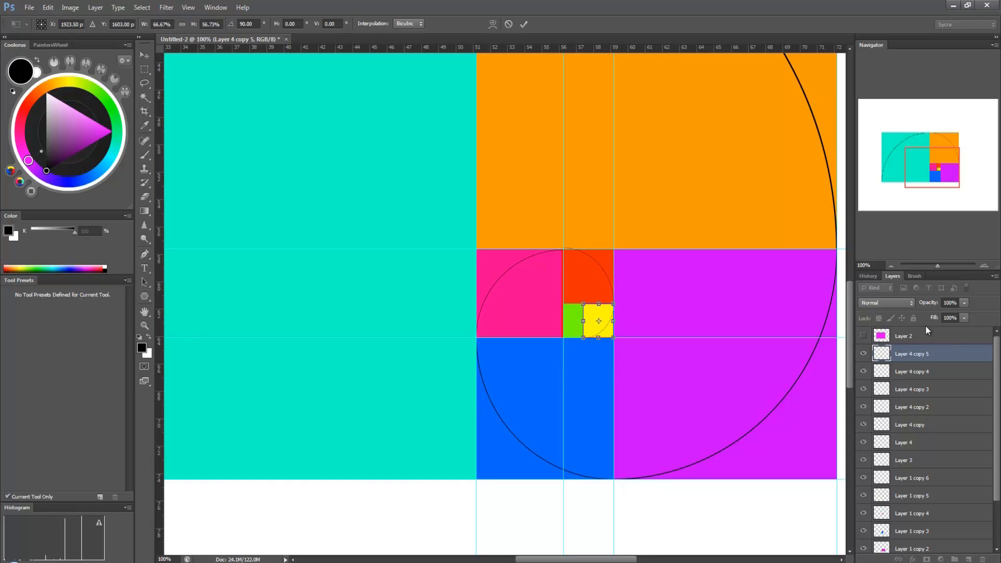
pyautogui.press('Return')
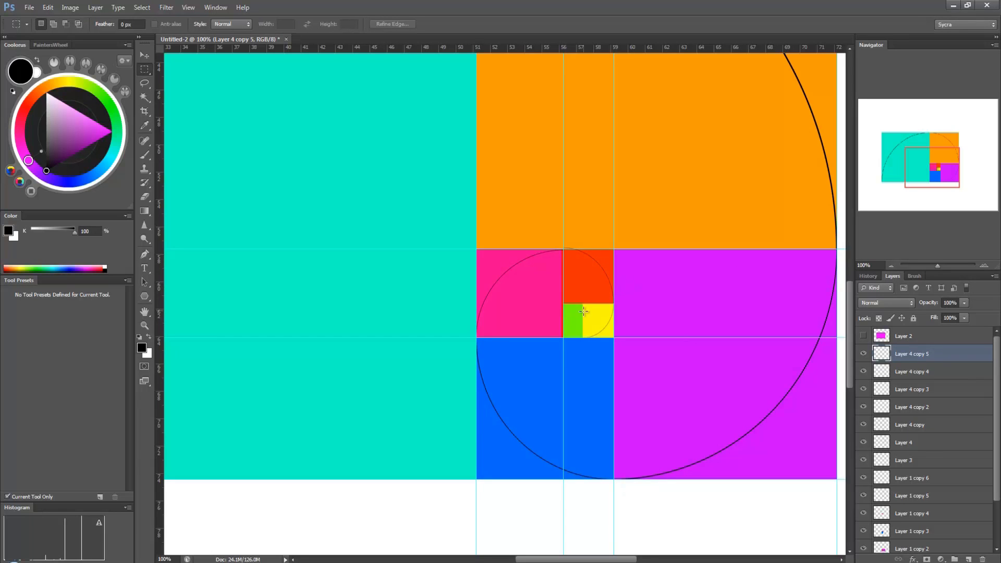
# Step: Shorten the red square's arc on Layer 4 copy 4 to about 96% height
pyautogui.scroll(1, 633, 270)
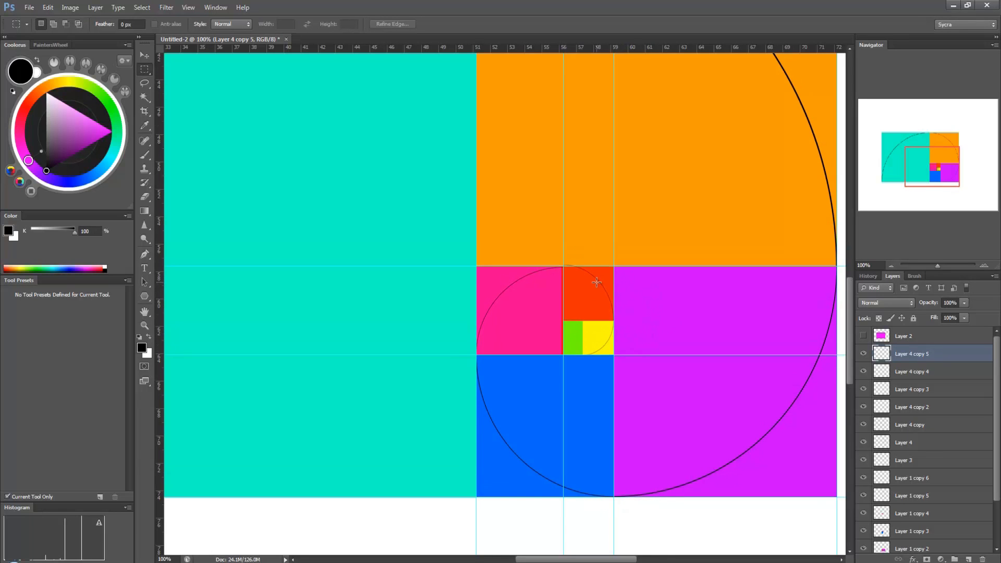
pyautogui.hotkey('ctrl', '+')
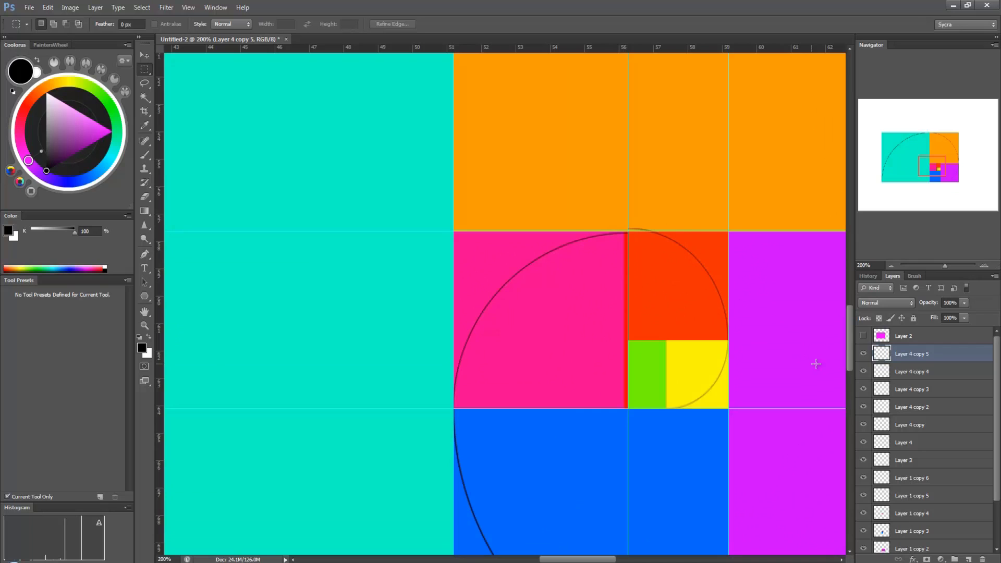
pyautogui.click(863, 371)
pyautogui.click(863, 371)
pyautogui.click(907, 371)
pyautogui.hotkey('ctrl', 't')
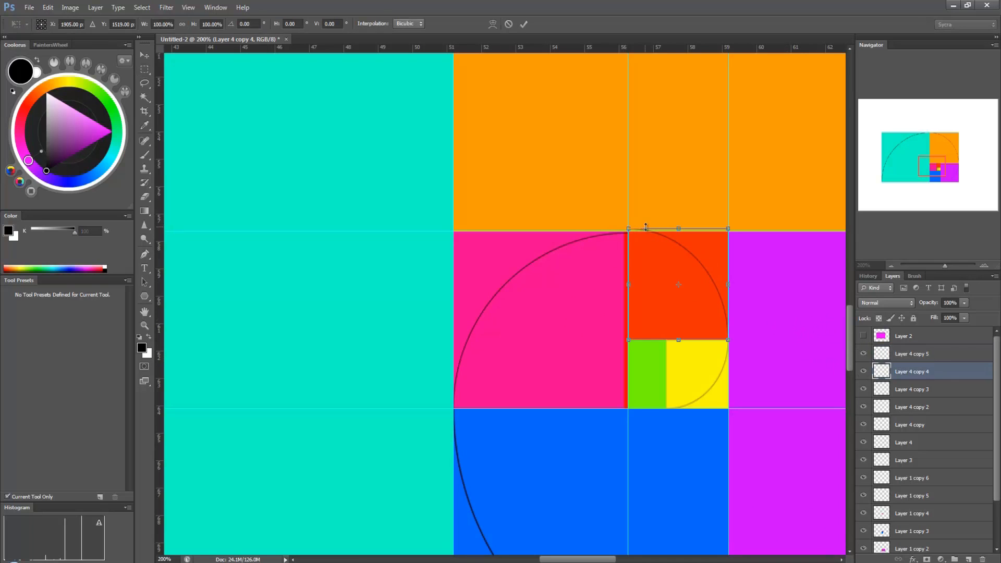
pyautogui.moveTo(677, 228); pyautogui.dragTo(677, 234)
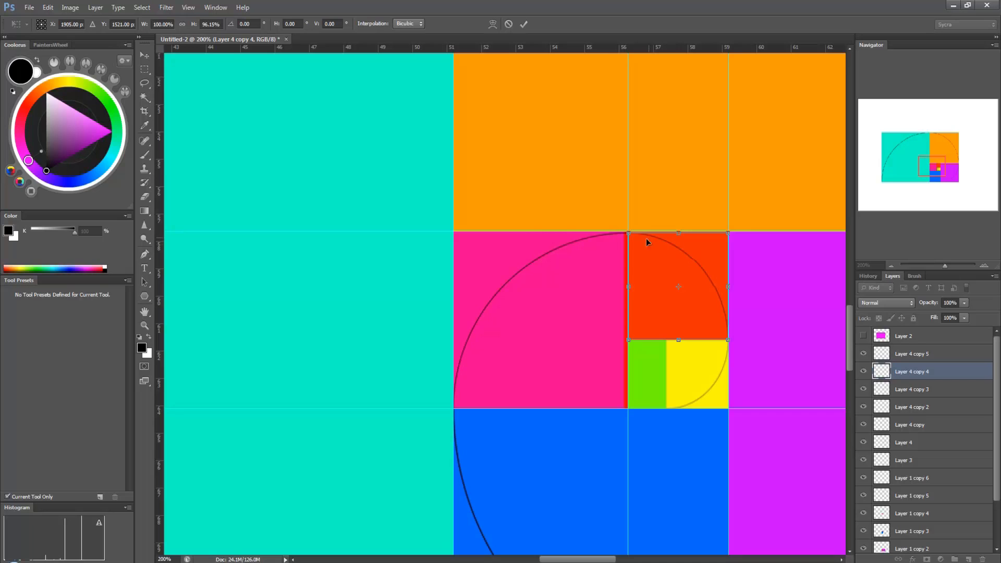
pyautogui.moveTo(625, 286); pyautogui.dragTo(627, 286)
pyautogui.press('Return')
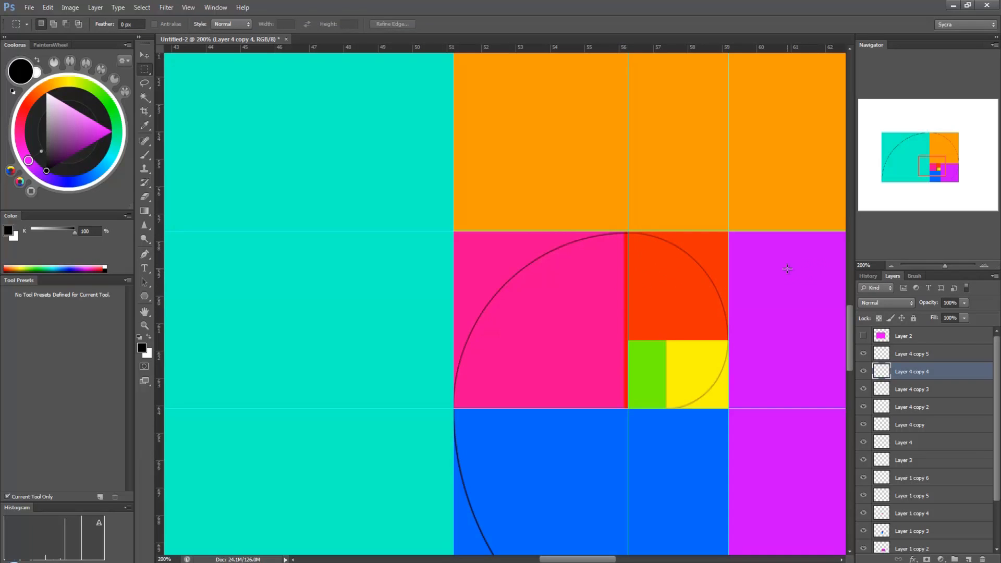
# Step: Hide the guides and zoom out to show the whole spiral artwork
pyautogui.hotkey('ctrl', '-')
pyautogui.hotkey('ctrl', '-')
pyautogui.hotkey('ctrl', '-')
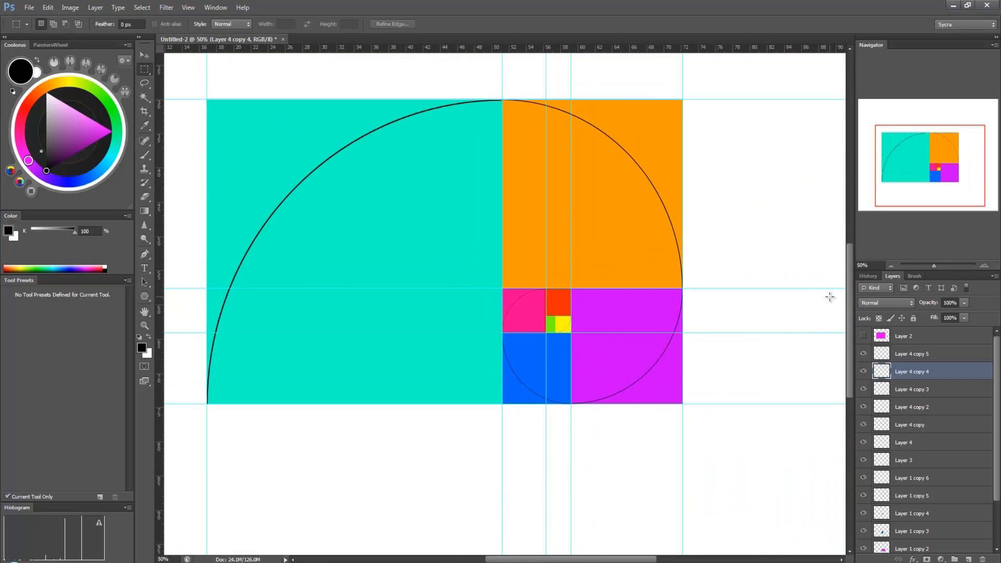
pyautogui.hotkey('ctrl', ';')
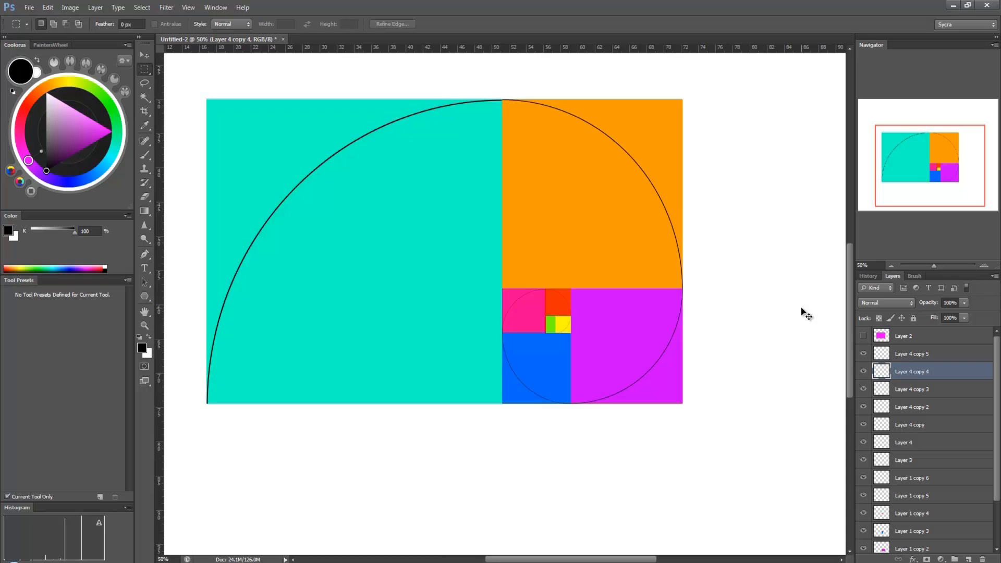
pyautogui.hotkey('ctrl', '-')
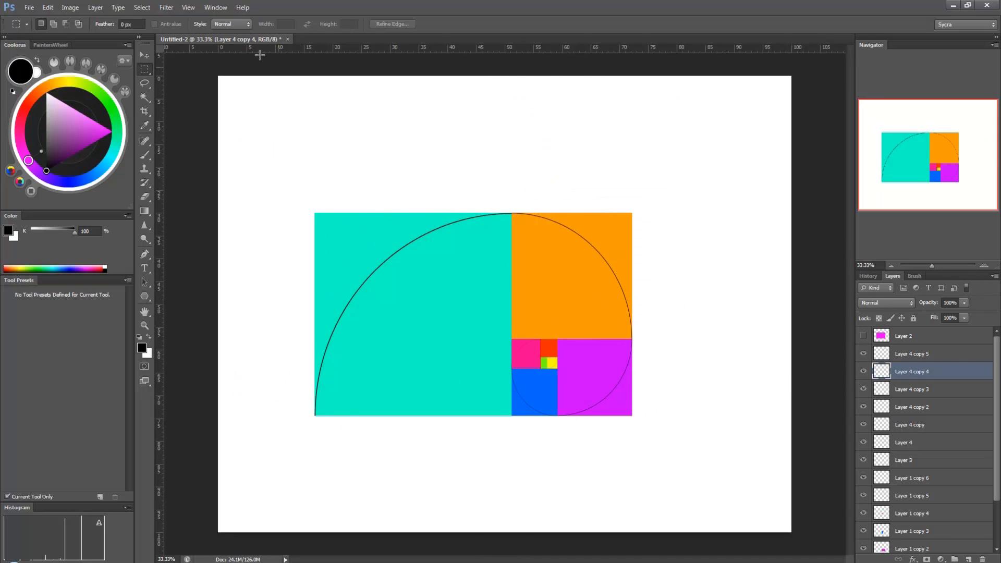
# Step: Start a crop and preview the Rule of Thirds, Golden Spiral and Golden Ratio overlays
pyautogui.click(144, 111)
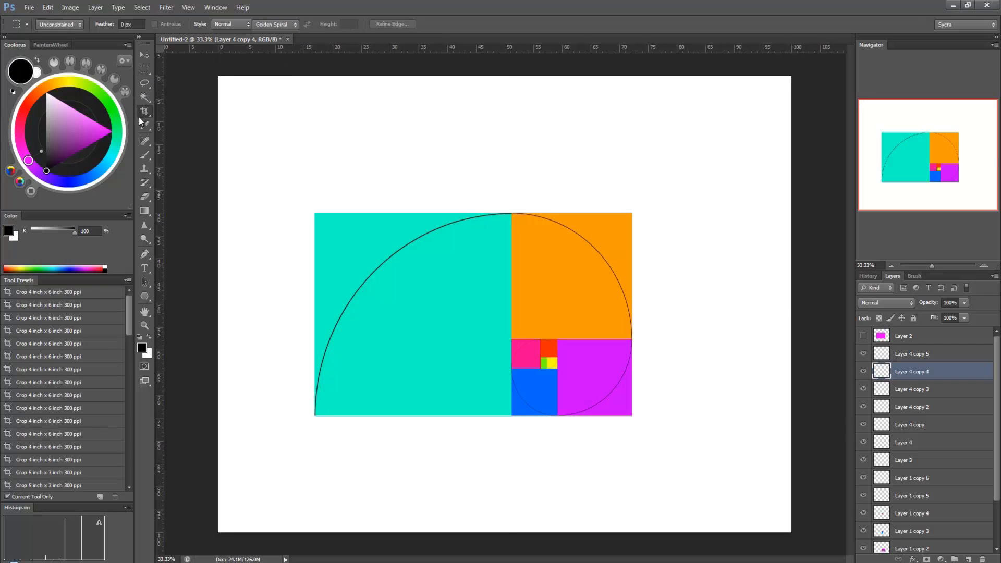
pyautogui.click(266, 24)
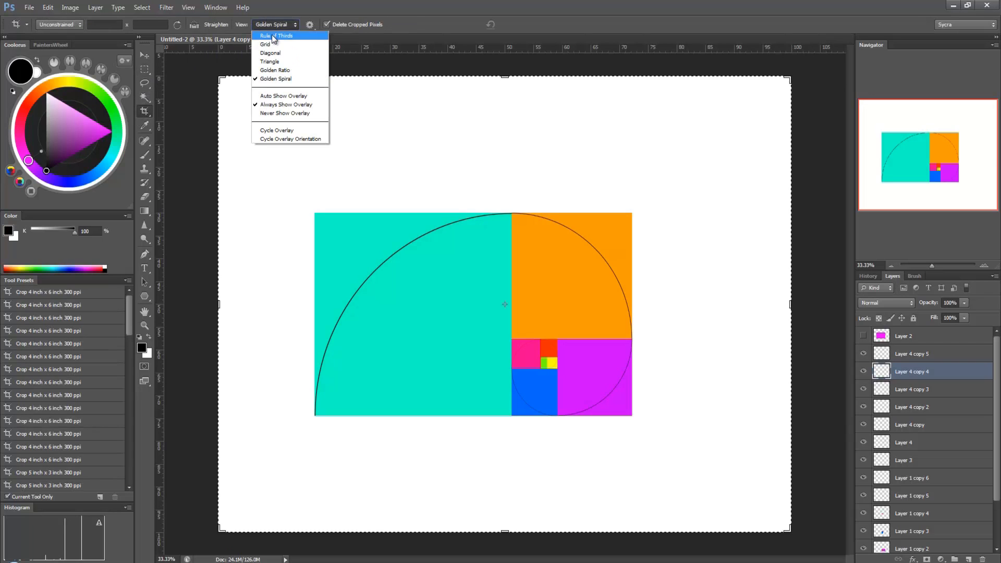
pyautogui.click(271, 34)
pyautogui.click(270, 24)
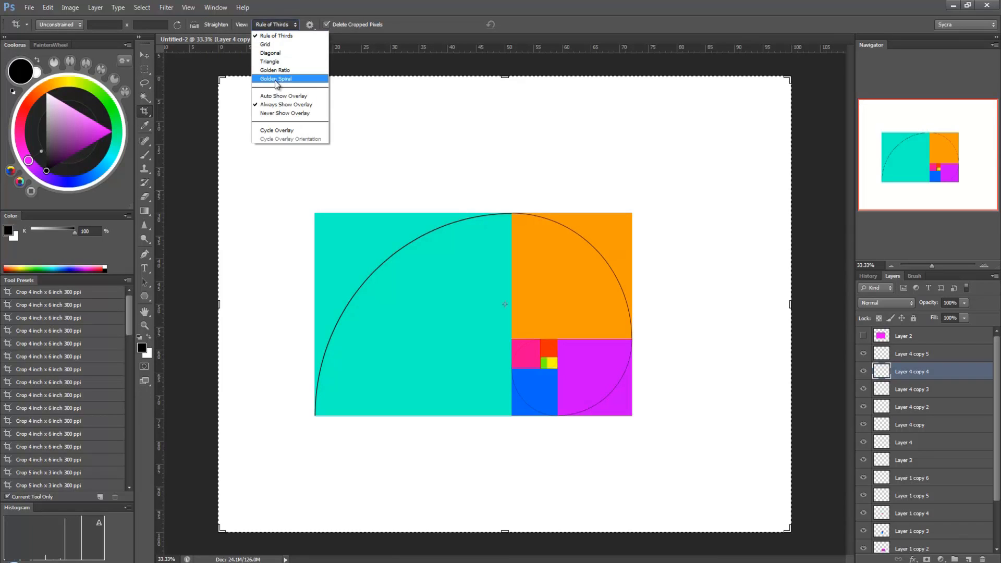
pyautogui.click(273, 74)
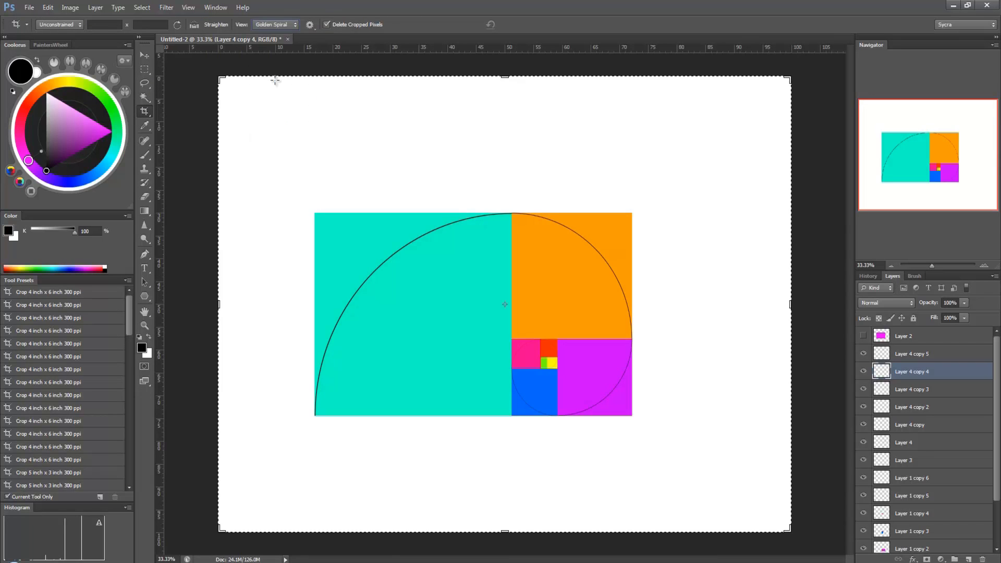
pyautogui.click(274, 24)
pyautogui.click(279, 67)
# Step: Fit the crop box to the coloured golden rectangle under a Golden Spiral overlay, prompting the crop
pyautogui.moveTo(221, 78); pyautogui.dragTo(267, 145)
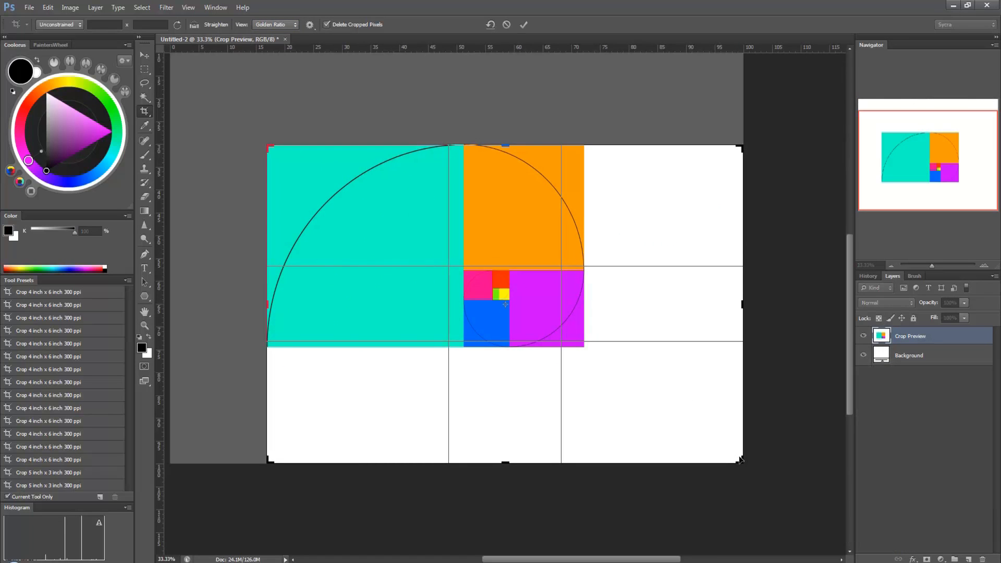
pyautogui.moveTo(741, 460); pyautogui.dragTo(670, 395)
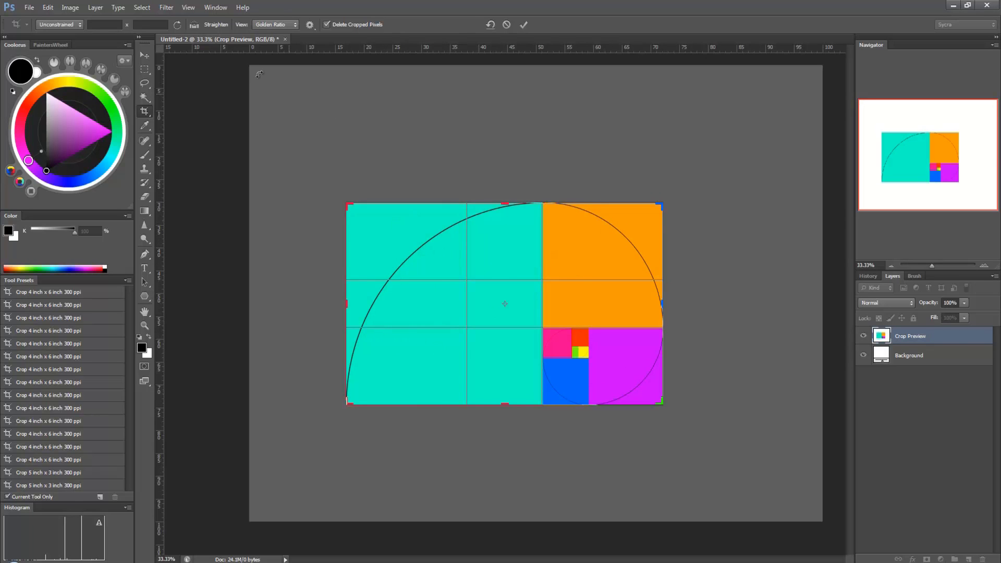
pyautogui.click(278, 24)
pyautogui.click(288, 78)
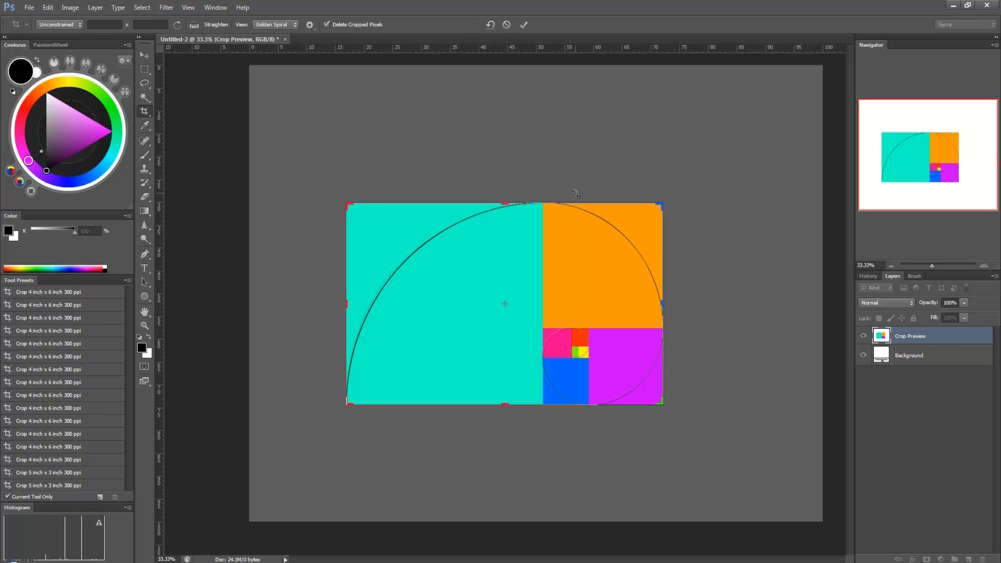
pyautogui.click(148, 76)
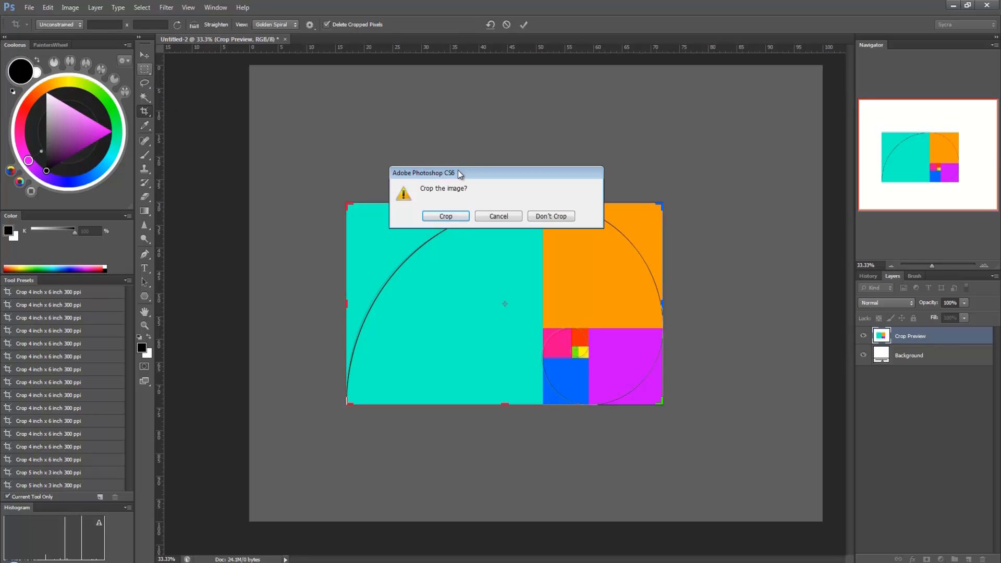
# Step: Apply the crop and add a white-filled layer above Layer 4 copy 5
pyautogui.click(454, 218)
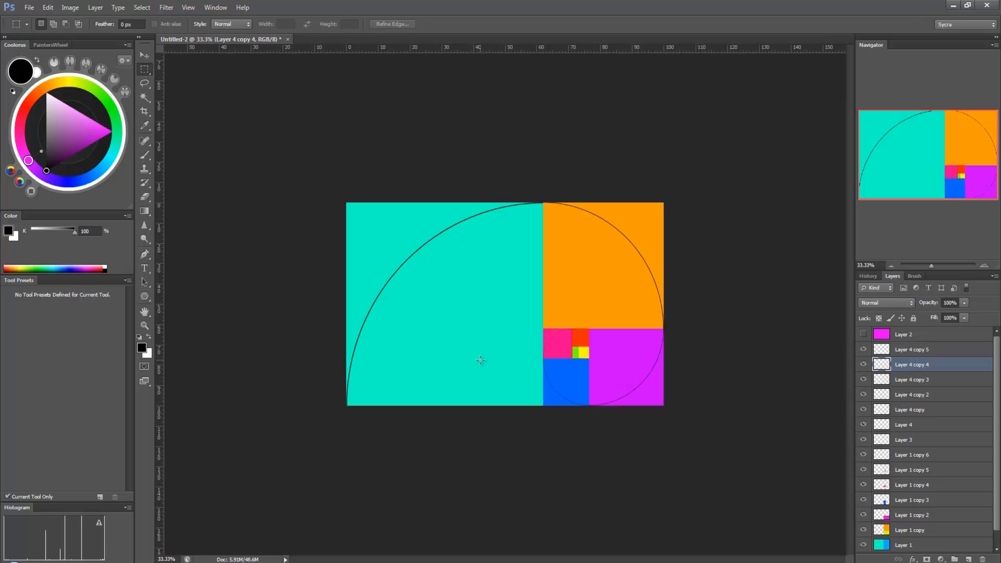
pyautogui.click(895, 353)
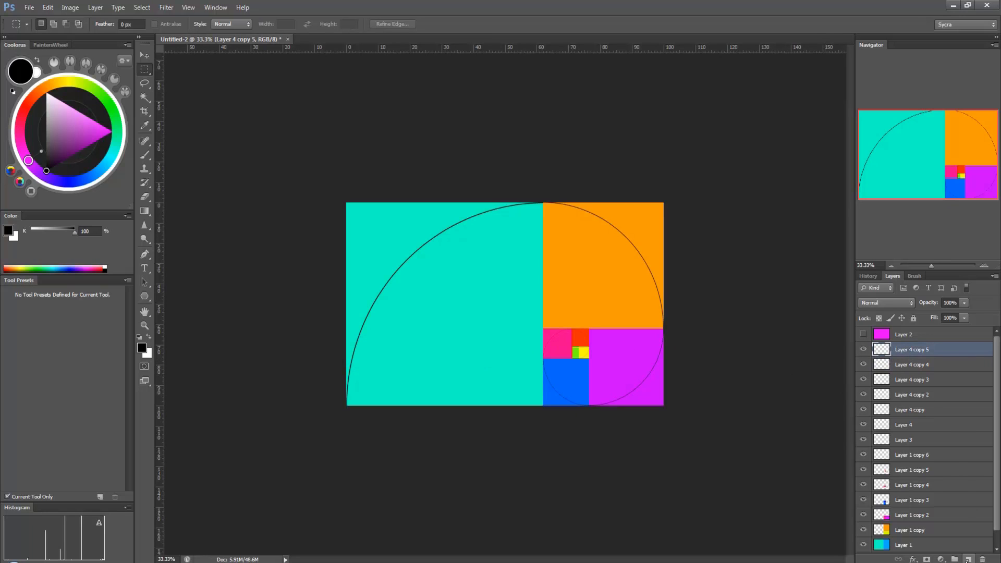
pyautogui.click(968, 559)
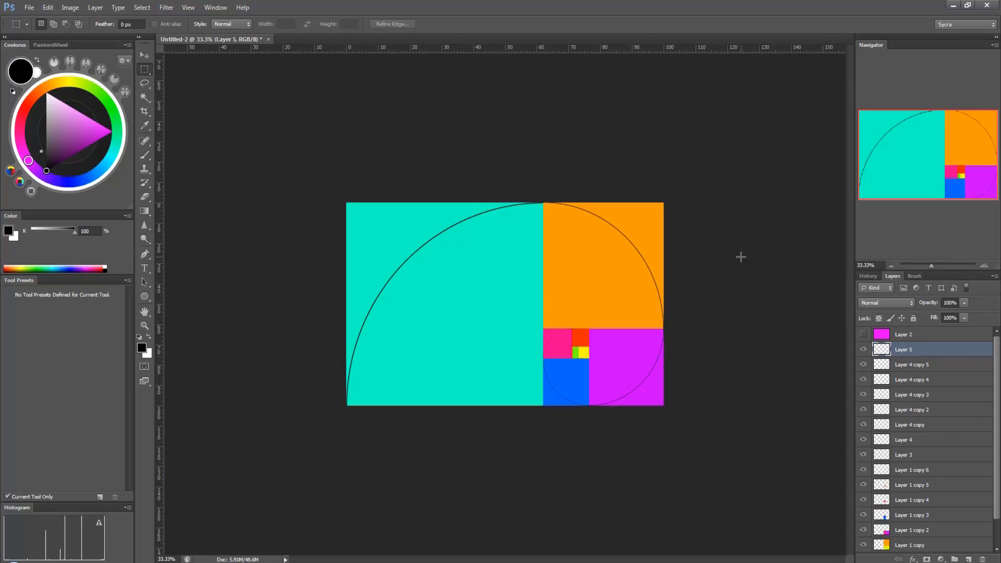
pyautogui.hotkey('ctrl', 'BackSpace')
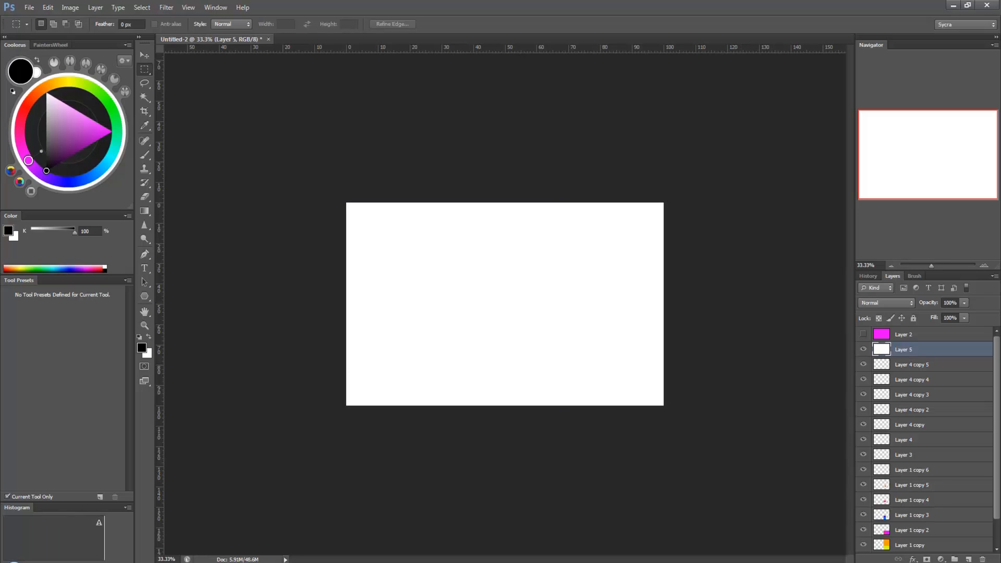
# Step: Lower the white Layer 5 to 79% opacity and add an empty sketch layer
pyautogui.click(963, 303)
pyautogui.moveTo(947, 317); pyautogui.dragTo(952, 317)
pyautogui.click(968, 560)
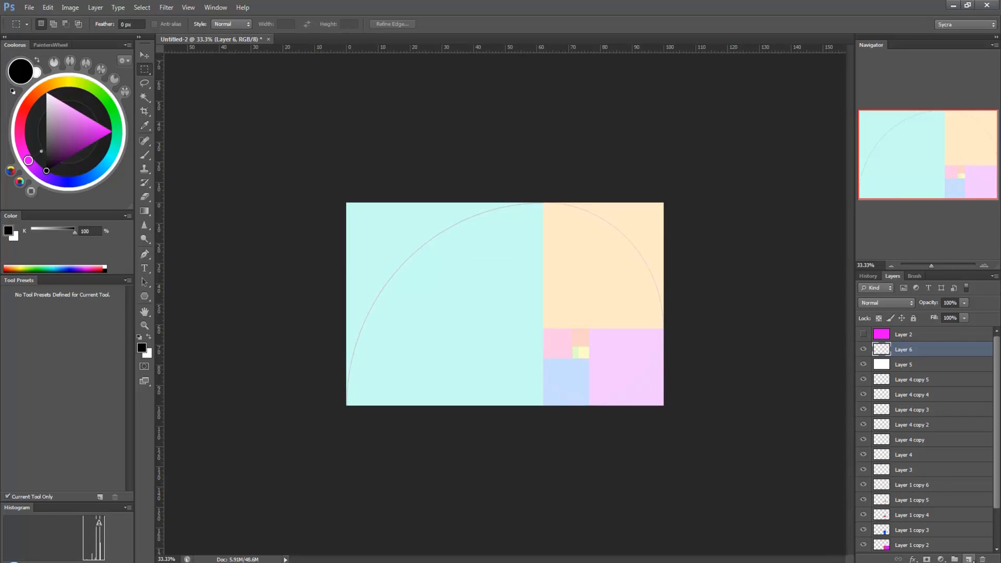
# Step: With the '1. brush CHALK' preset, dab black chalk along the spiral and ring the pink square
pyautogui.click(144, 155)
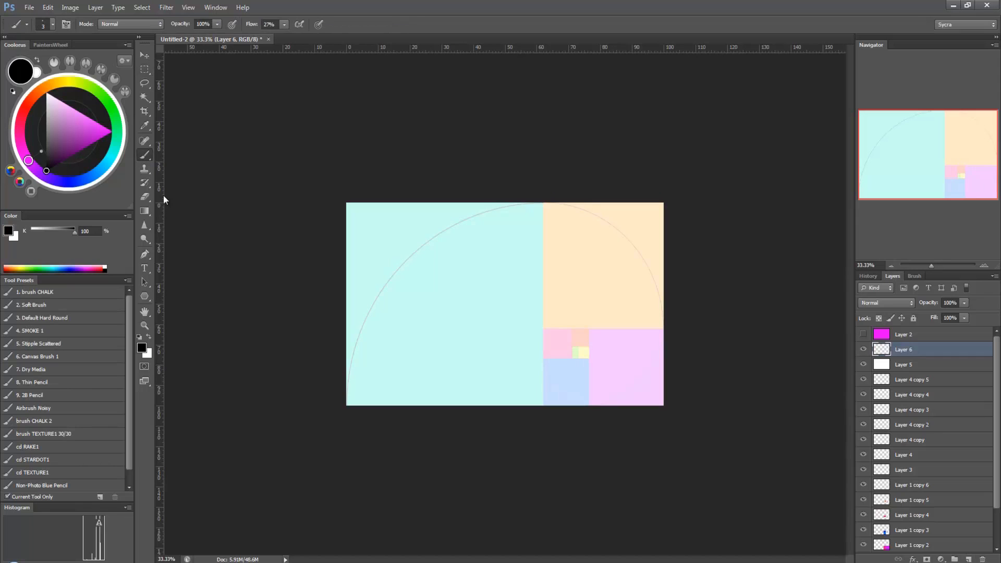
pyautogui.click(61, 293)
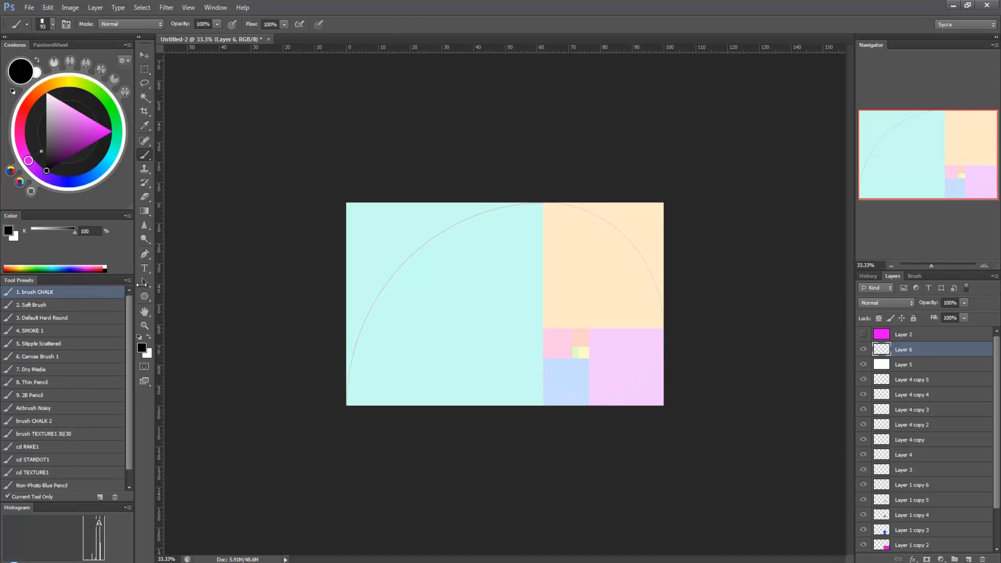
pyautogui.moveTo(360, 347)
pyautogui.mouseDown()
pyautogui.moveTo(373, 288)
pyautogui.moveTo(438, 234)
pyautogui.moveTo(501, 201)
pyautogui.moveTo(519, 212)
pyautogui.moveTo(589, 212)
pyautogui.moveTo(643, 241)
pyautogui.moveTo(664, 277)
pyautogui.moveTo(662, 325)
pyautogui.mouseUp()
pyautogui.moveTo(642, 368)
pyautogui.mouseDown()
pyautogui.moveTo(658, 364)
pyautogui.moveTo(652, 397)
pyautogui.mouseUp()
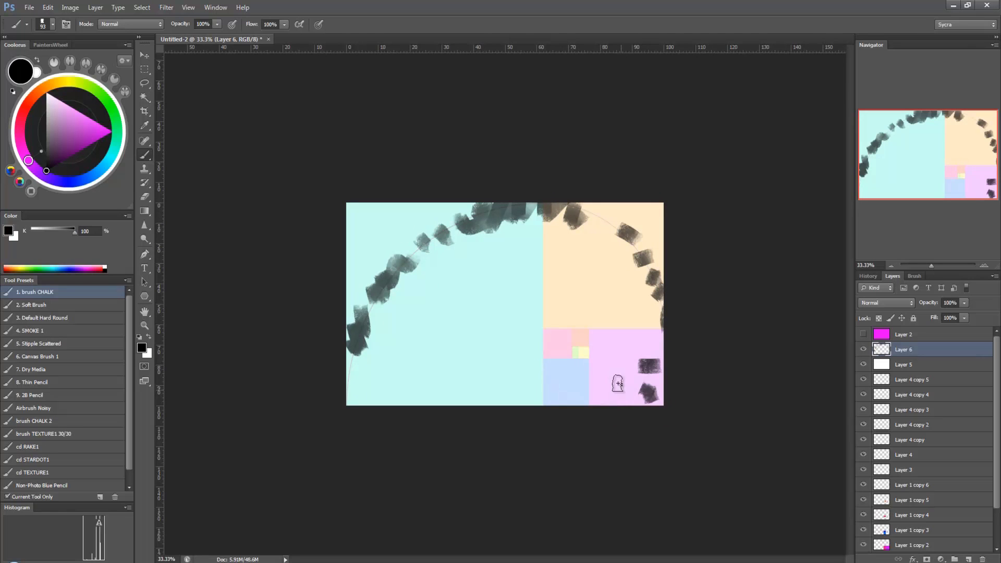
pyautogui.moveTo(583, 331)
pyautogui.mouseDown()
pyautogui.moveTo(552, 326)
pyautogui.moveTo(572, 365)
pyautogui.mouseUp()
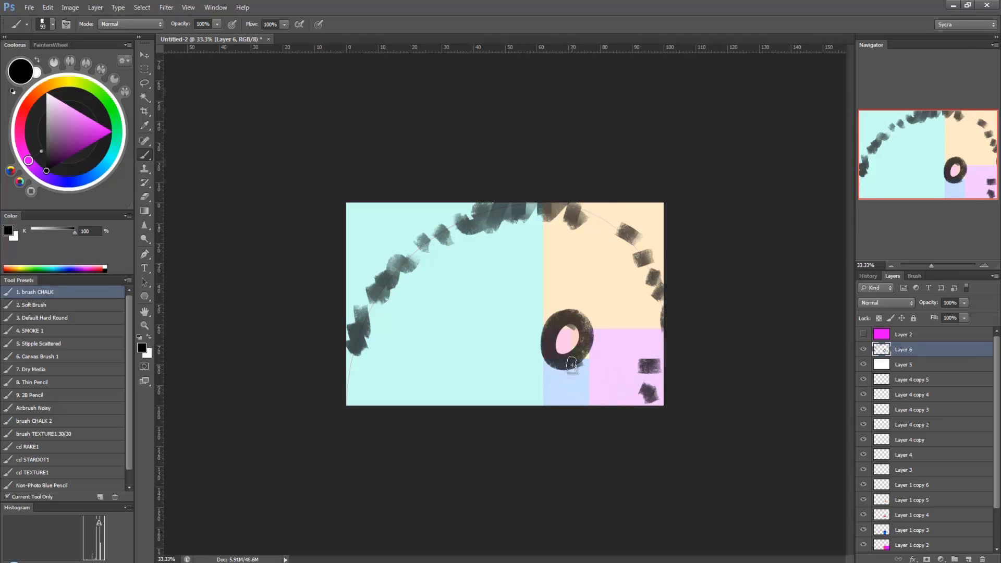
pyautogui.moveTo(363, 356); pyautogui.dragTo(348, 365)
# Step: Paint chalk strokes radiating from the ring toward the top, right and bottom edges
pyautogui.moveTo(482, 213); pyautogui.dragTo(536, 308)
pyautogui.moveTo(516, 213); pyautogui.dragTo(536, 268)
pyautogui.moveTo(552, 211); pyautogui.dragTo(565, 282)
pyautogui.moveTo(584, 211); pyautogui.dragTo(579, 281)
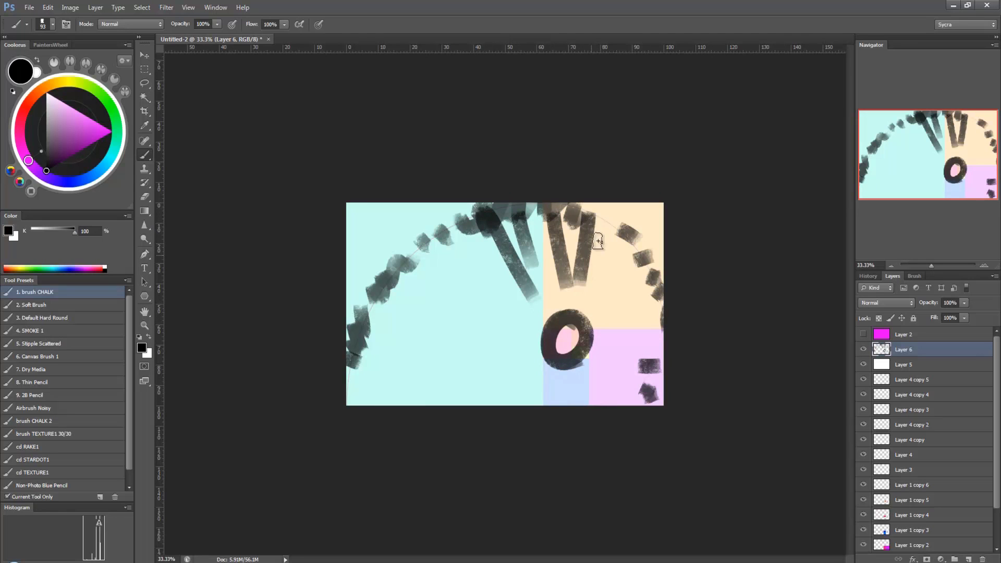
pyautogui.moveTo(614, 234); pyautogui.dragTo(593, 295)
pyautogui.moveTo(639, 237); pyautogui.dragTo(605, 300)
pyautogui.moveTo(651, 276); pyautogui.dragTo(604, 326)
pyautogui.moveTo(660, 321)
pyautogui.mouseDown()
pyautogui.moveTo(610, 359)
pyautogui.moveTo(591, 346)
pyautogui.mouseUp()
pyautogui.moveTo(639, 403); pyautogui.dragTo(592, 362)
pyautogui.moveTo(618, 403); pyautogui.dragTo(597, 367)
pyautogui.moveTo(579, 403)
pyautogui.mouseDown()
pyautogui.moveTo(579, 365)
pyautogui.moveTo(561, 365)
pyautogui.mouseUp()
pyautogui.moveTo(543, 403)
pyautogui.mouseDown()
pyautogui.moveTo(548, 365)
pyautogui.moveTo(537, 356)
pyautogui.mouseUp()
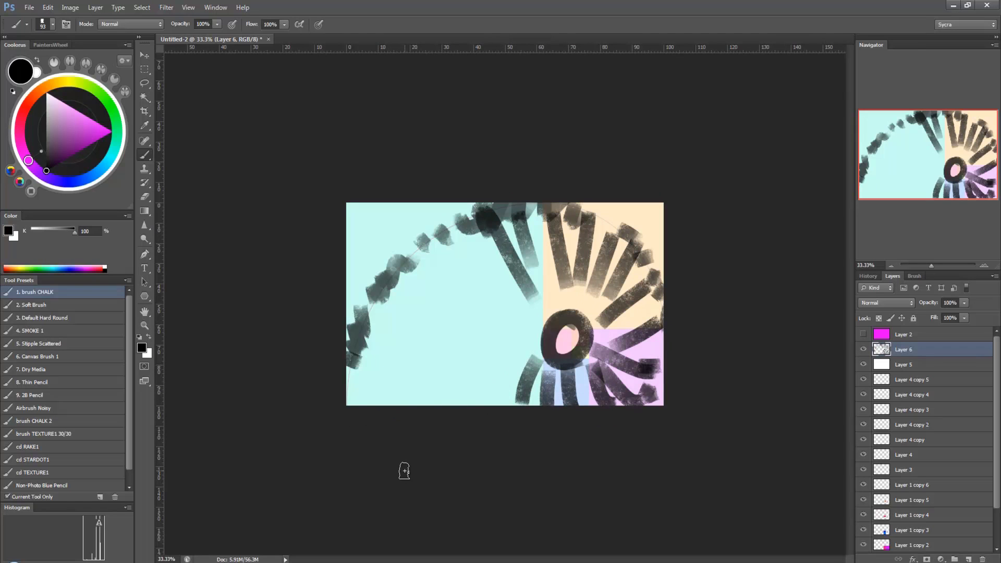
# Step: Add long chalk strokes from the upper left, across the middle-left and along the bottom
pyautogui.moveTo(441, 240); pyautogui.dragTo(537, 311)
pyautogui.moveTo(456, 290); pyautogui.dragTo(526, 343)
pyautogui.moveTo(369, 294); pyautogui.dragTo(525, 342)
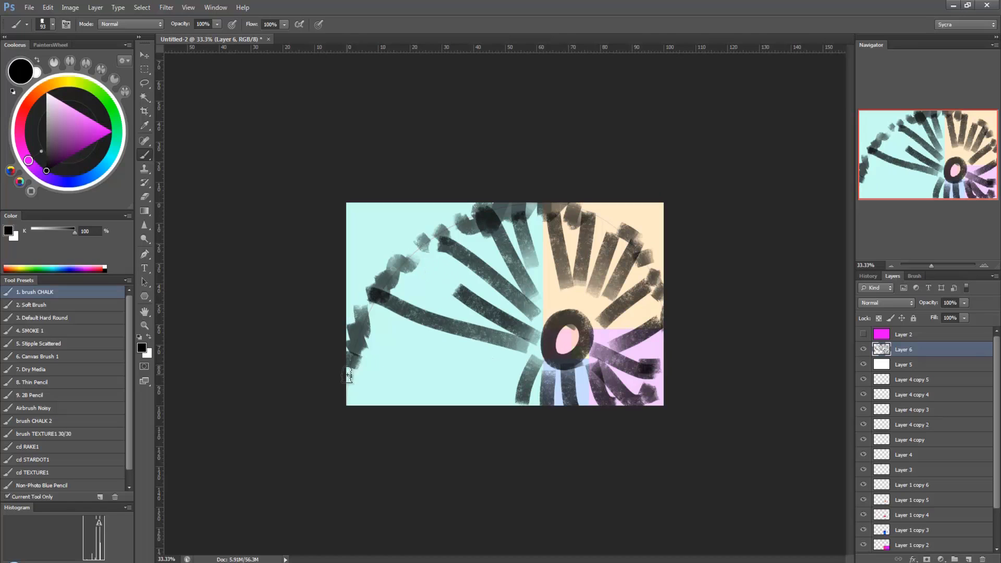
pyautogui.moveTo(347, 374); pyautogui.dragTo(523, 363)
pyautogui.moveTo(347, 403); pyautogui.dragTo(527, 399)
pyautogui.moveTo(392, 263); pyautogui.dragTo(529, 333)
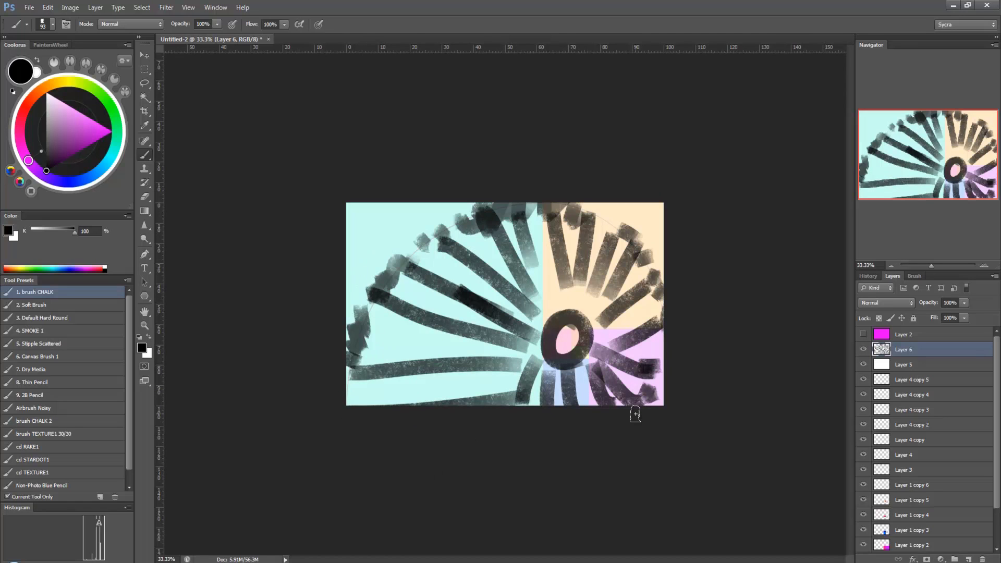